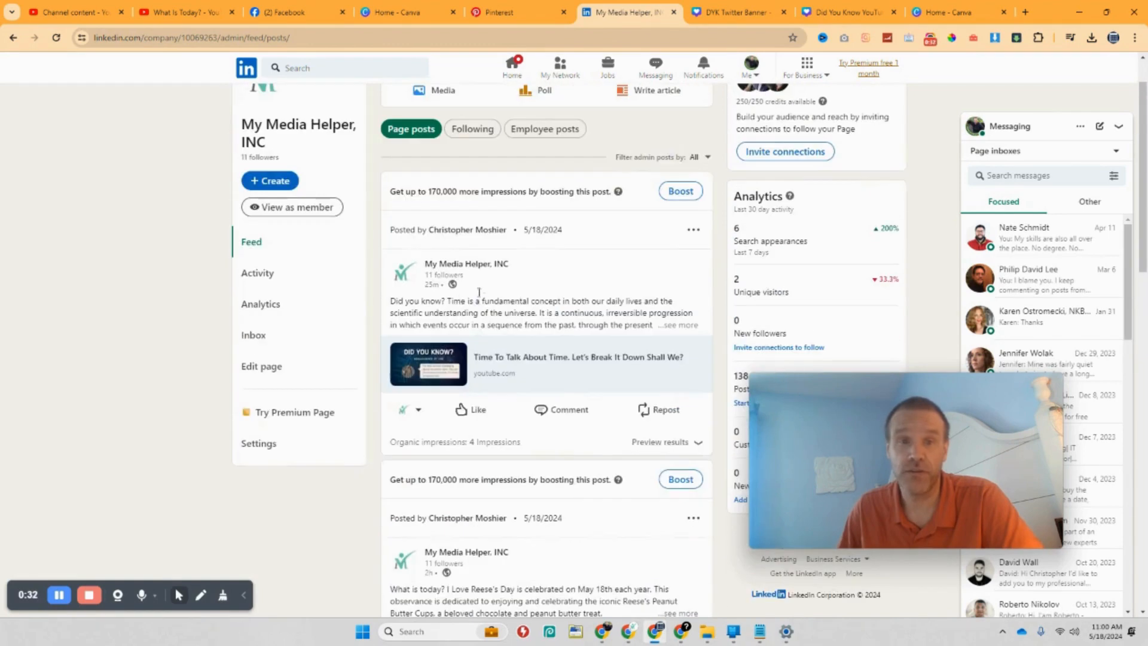
Step: View the My Media Helper, INC LinkedIn page as a member and examine its home page sections
click(293, 208)
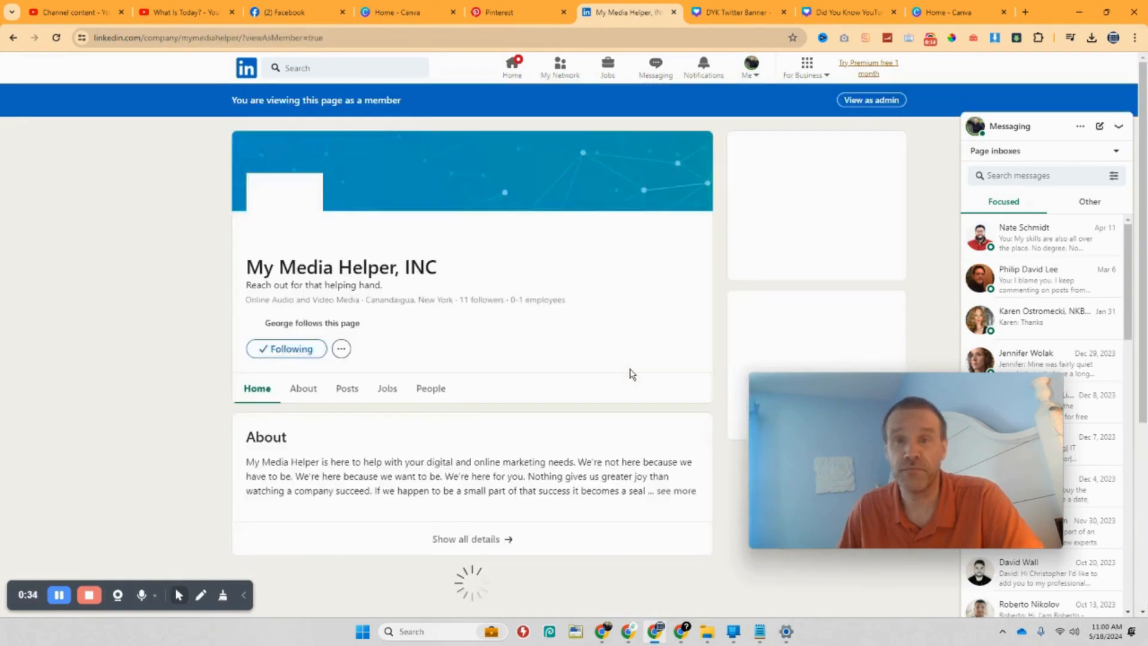
scroll(630, 374, down, 9)
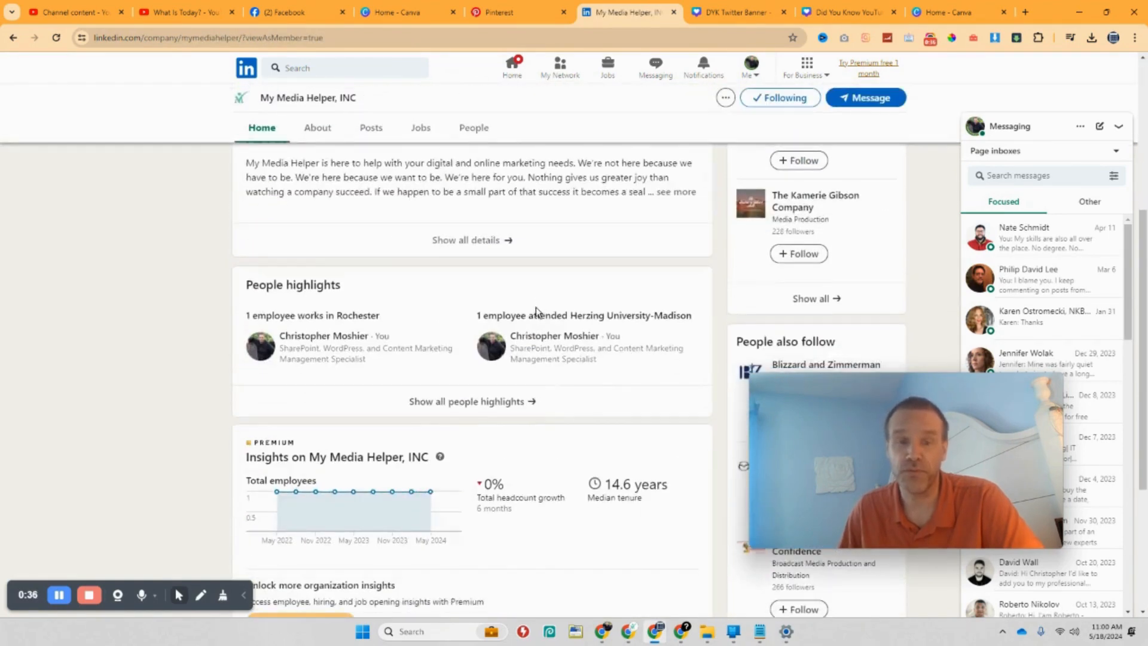
scroll(534, 313, up, 9)
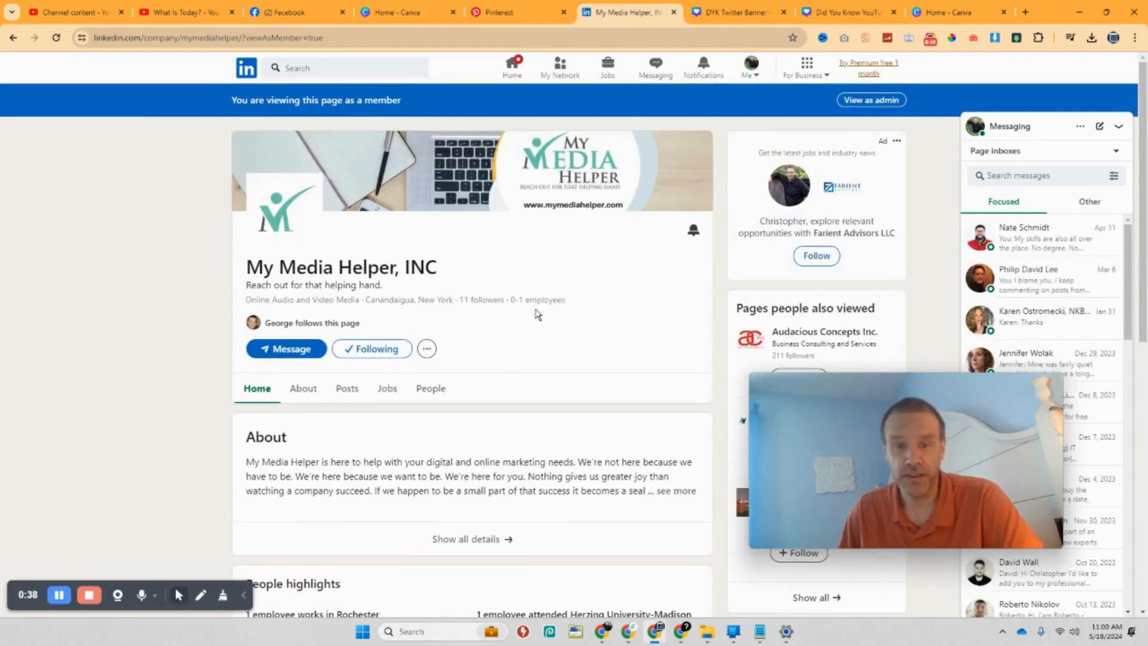
scroll(539, 314, down, 7)
scroll(464, 408, down, 1)
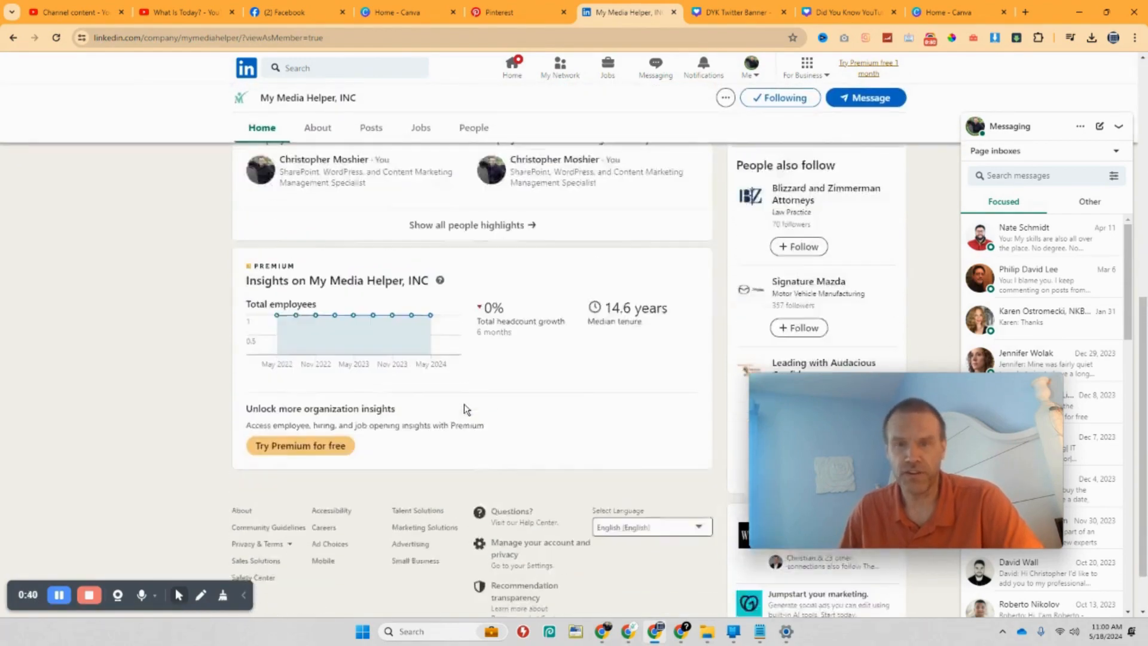
scroll(494, 419, up, 3)
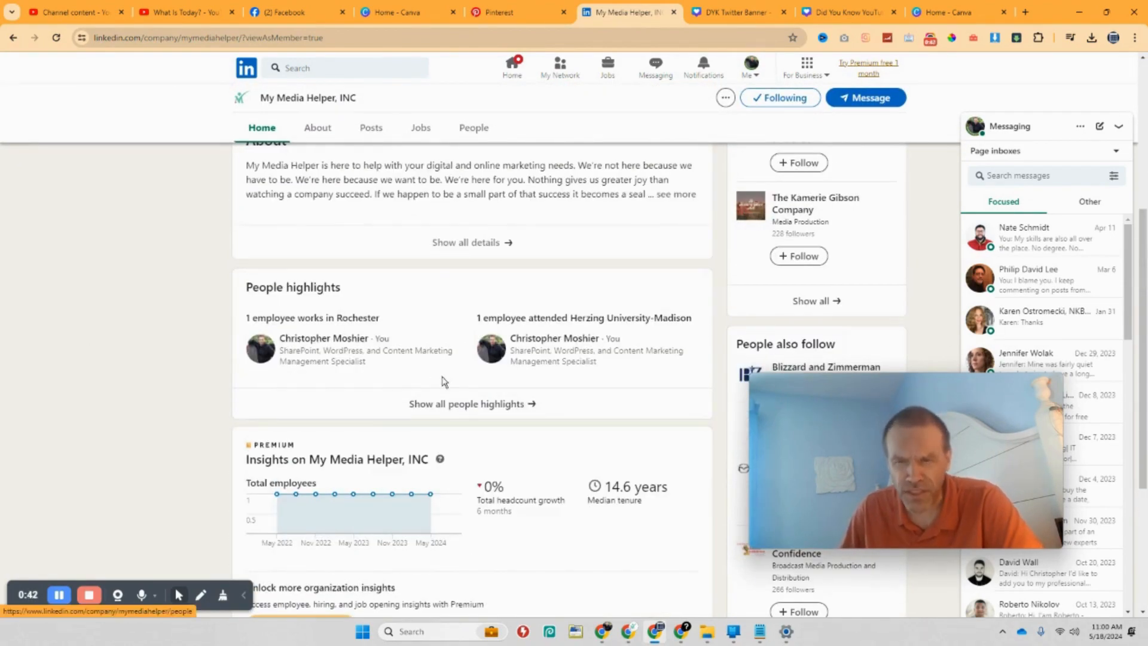
scroll(444, 382, up, 2)
scroll(446, 387, down, 1)
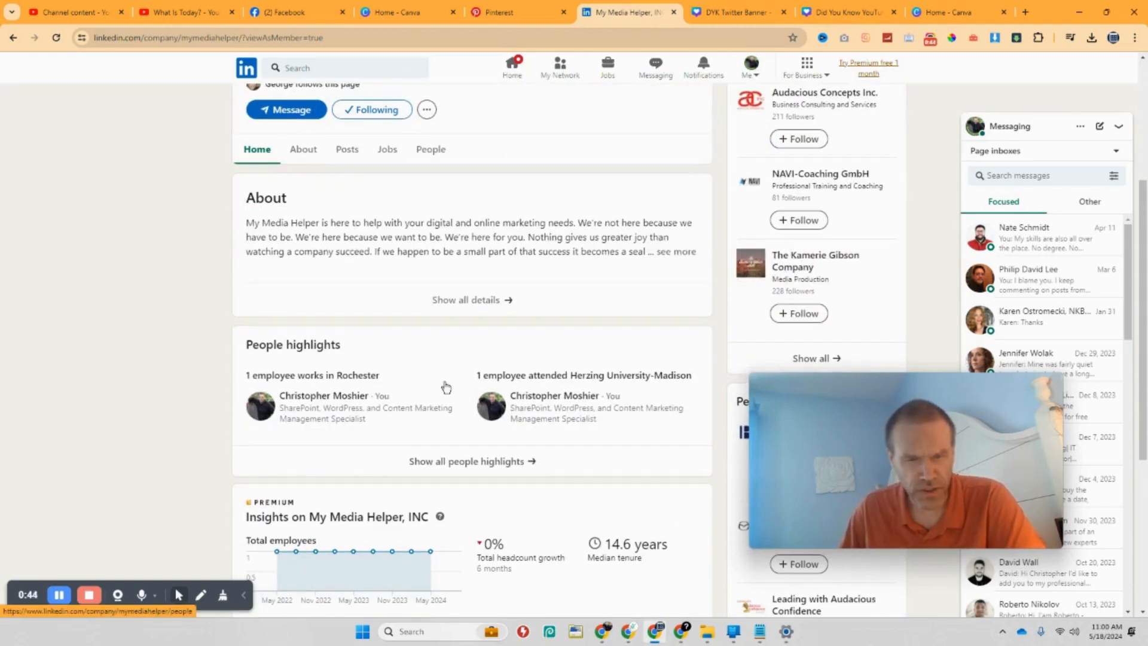
scroll(446, 388, up, 2)
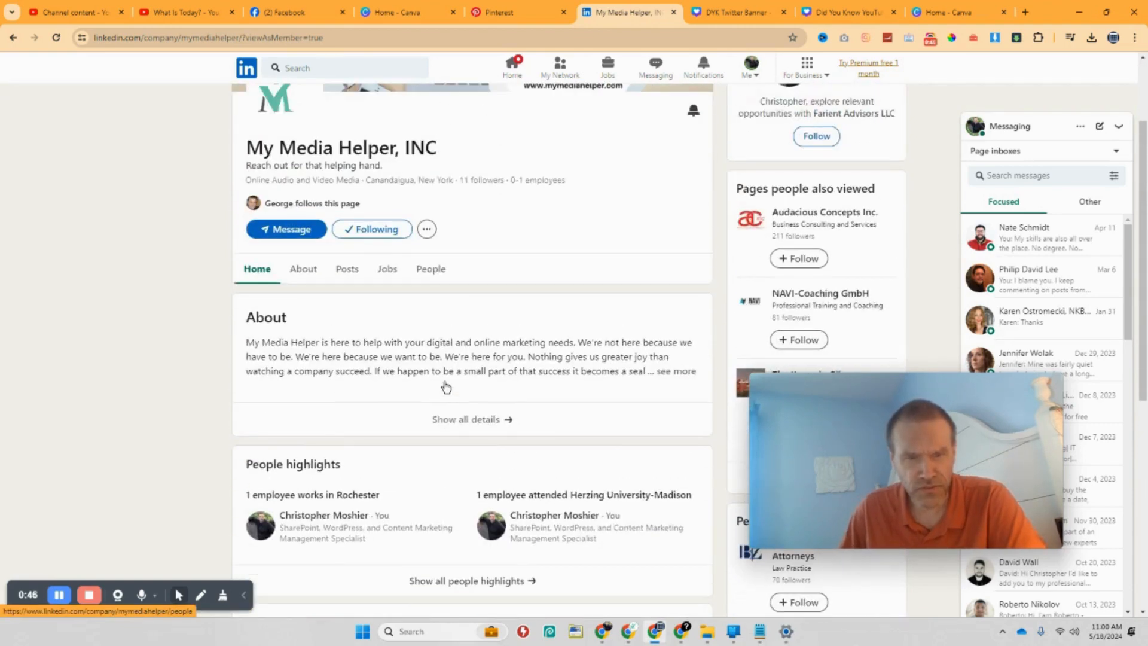
Step: Show the company page's posts and look through them
click(342, 271)
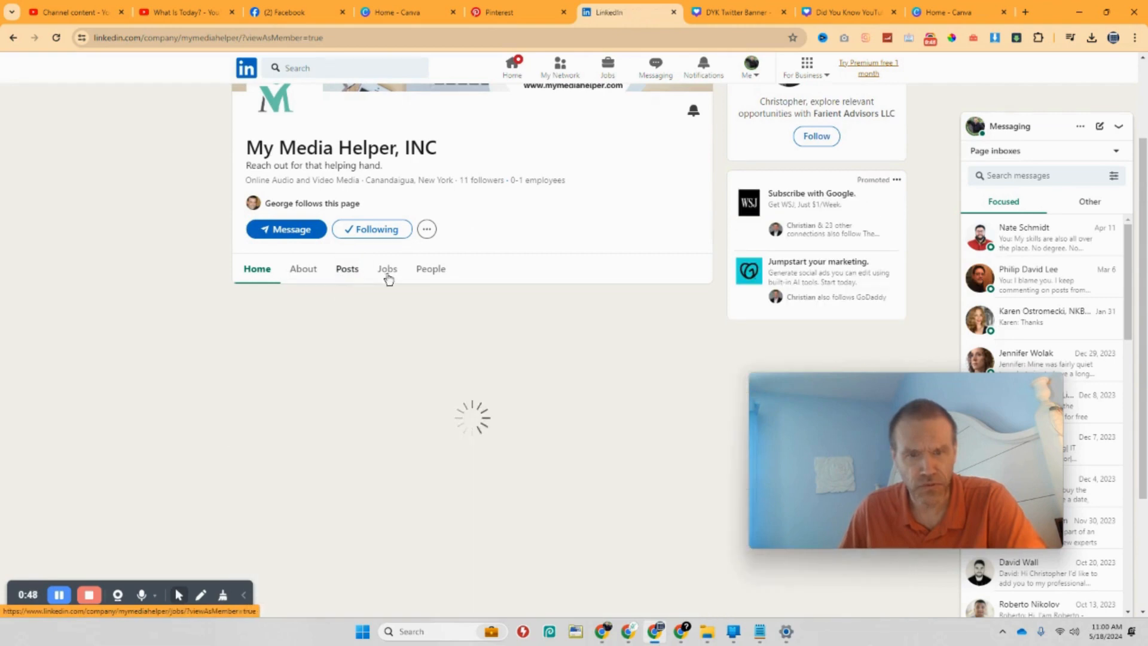
scroll(472, 394, down, 4)
scroll(480, 413, up, 5)
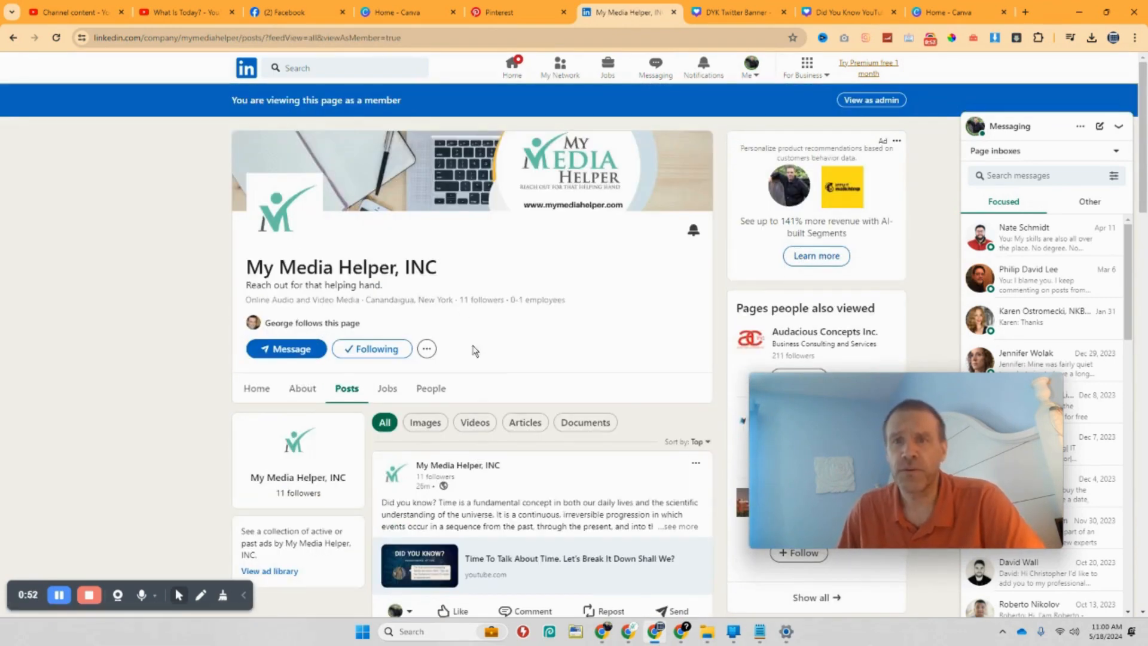
Step: Switch to Canva to check the DYK Twitter and Did You Know YouTube banners, and view the What Is Today? Facebook page
click(732, 12)
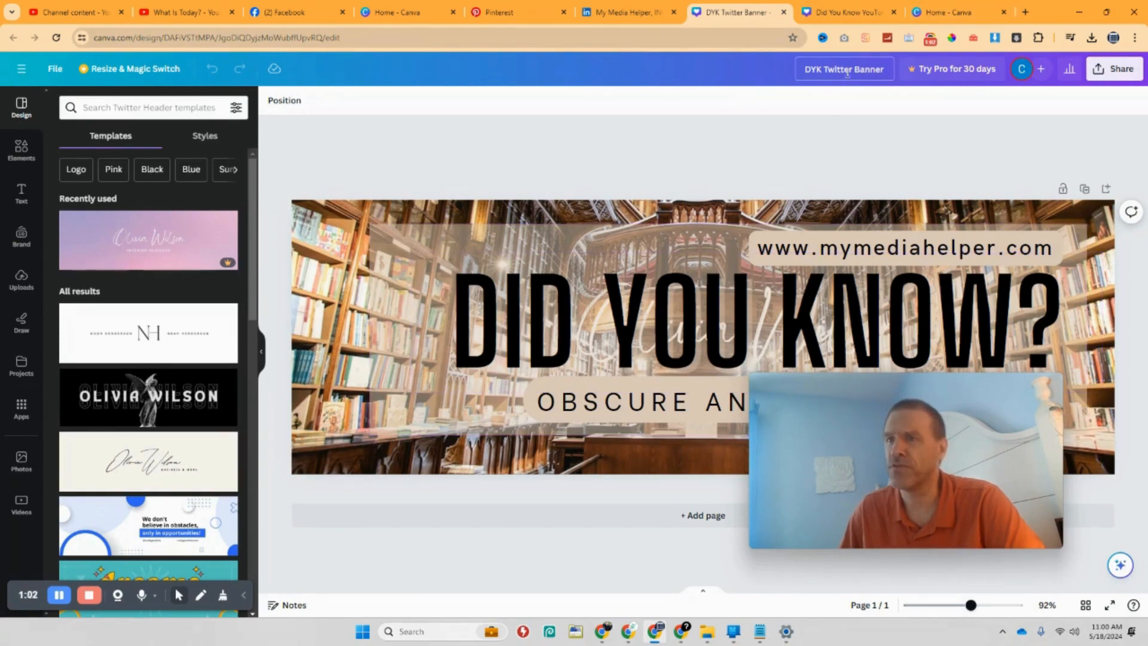
click(849, 12)
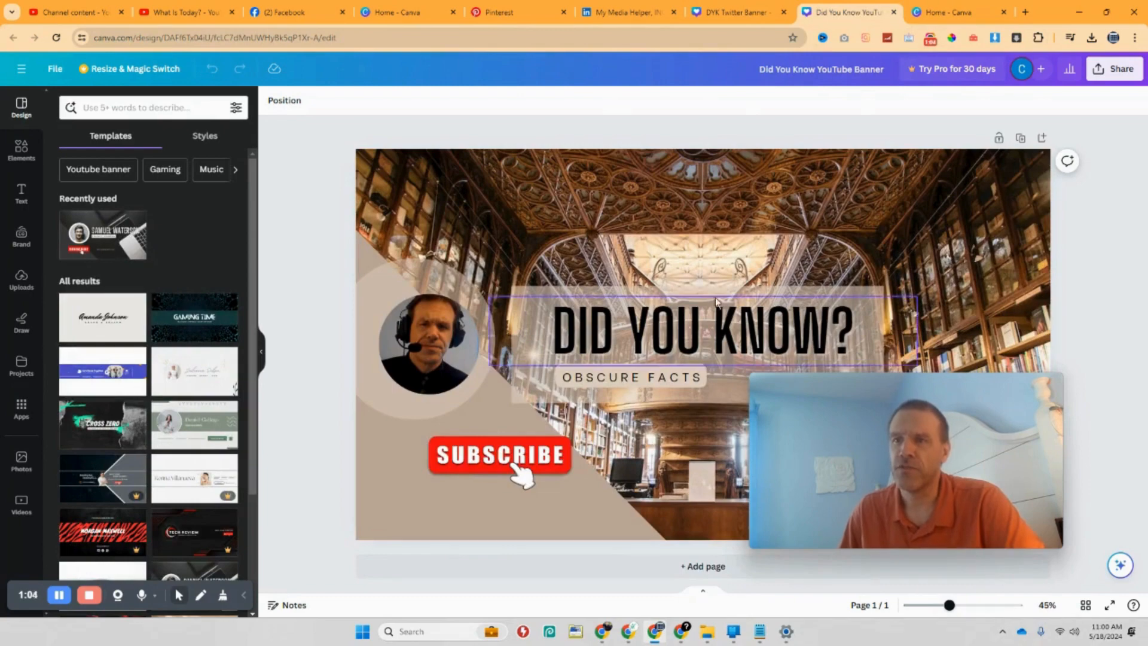
click(276, 14)
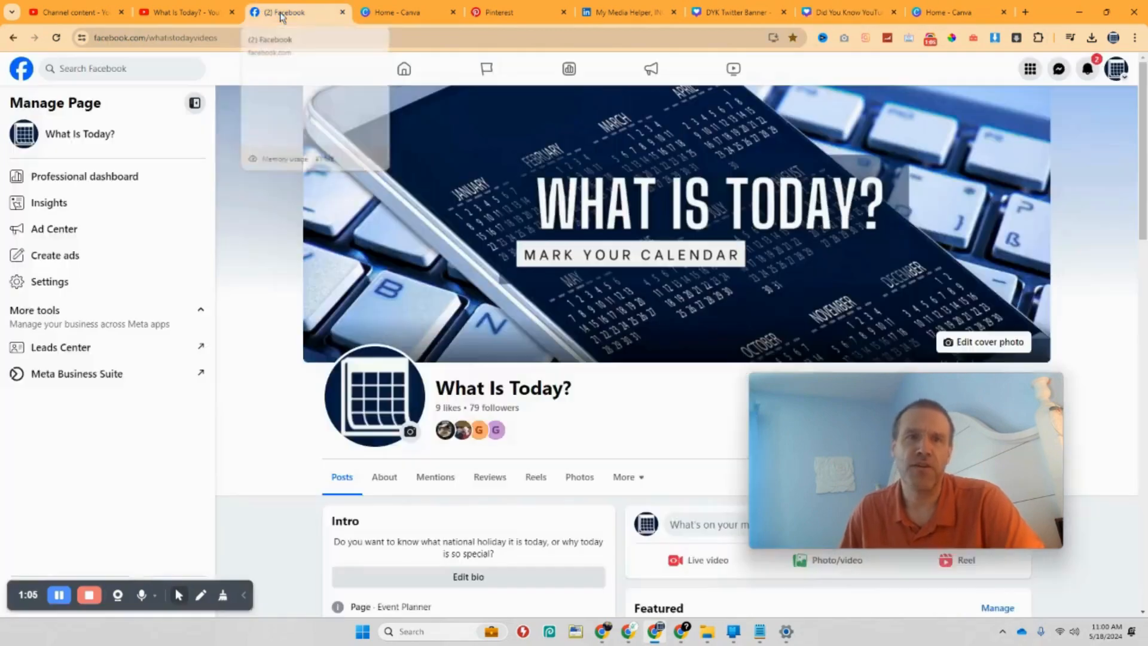
Step: Close the spare Canva home page that sits between the Facebook and Pinterest pages
click(371, 18)
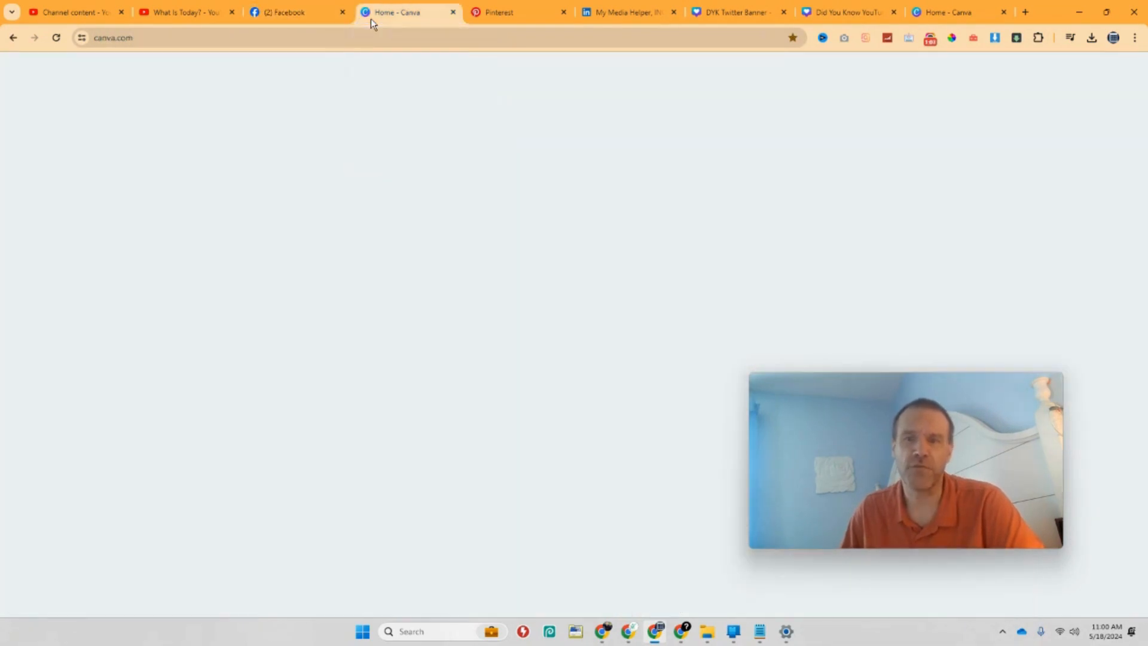
click(480, 12)
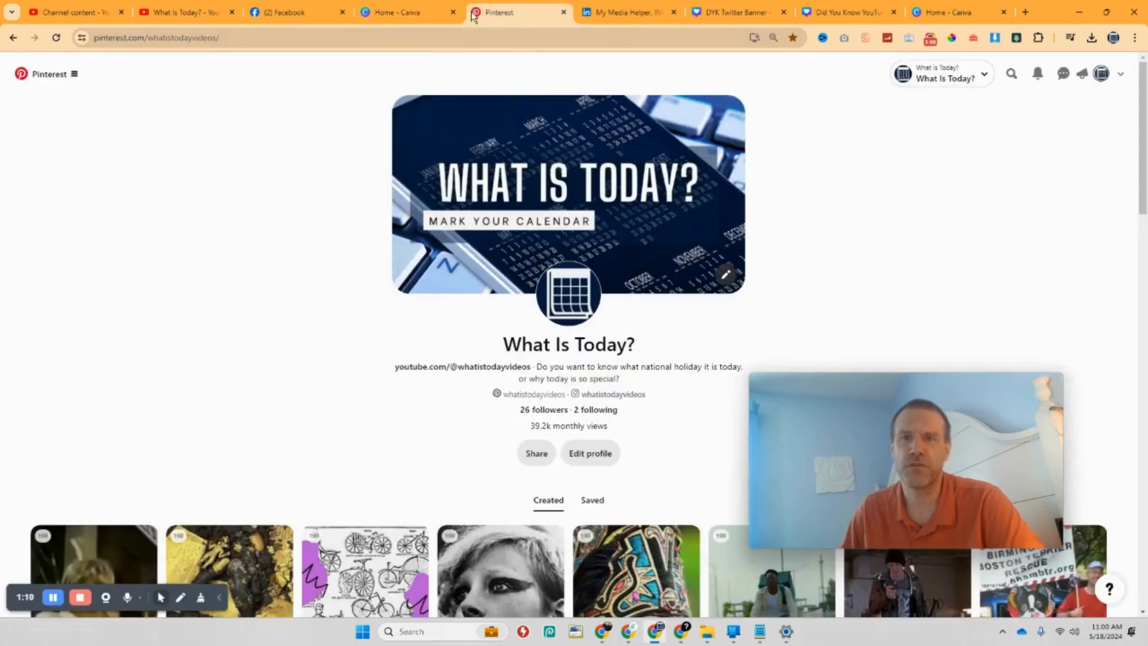
click(450, 16)
click(453, 12)
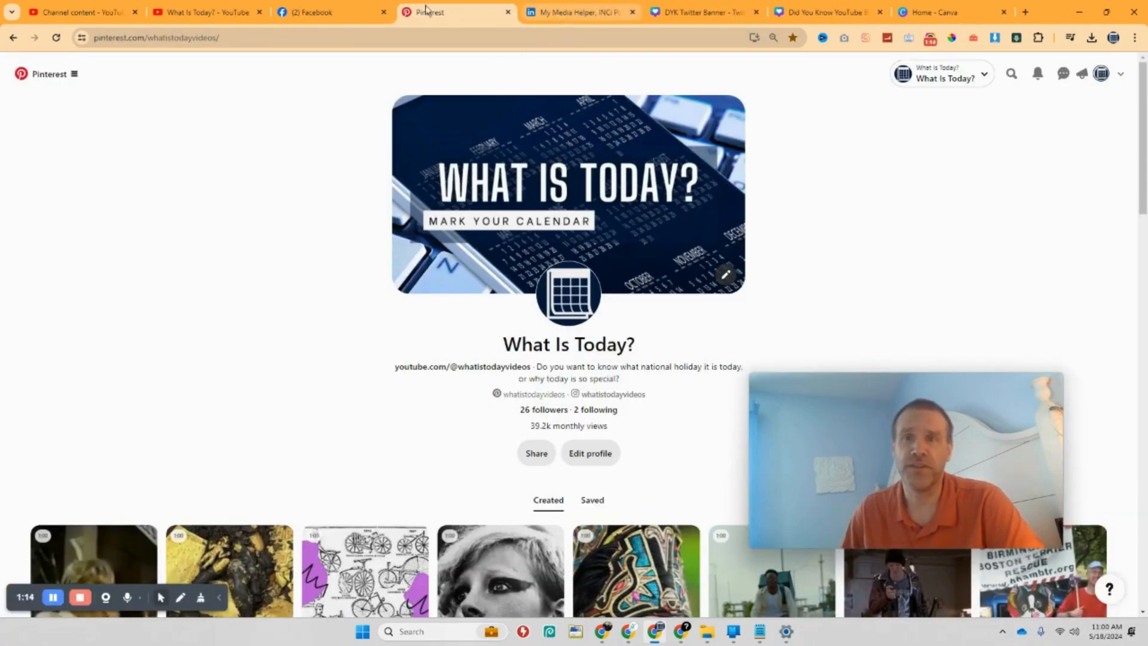
Step: Review the What Is Today? branding on its Facebook, YouTube and Pinterest pages
click(338, 8)
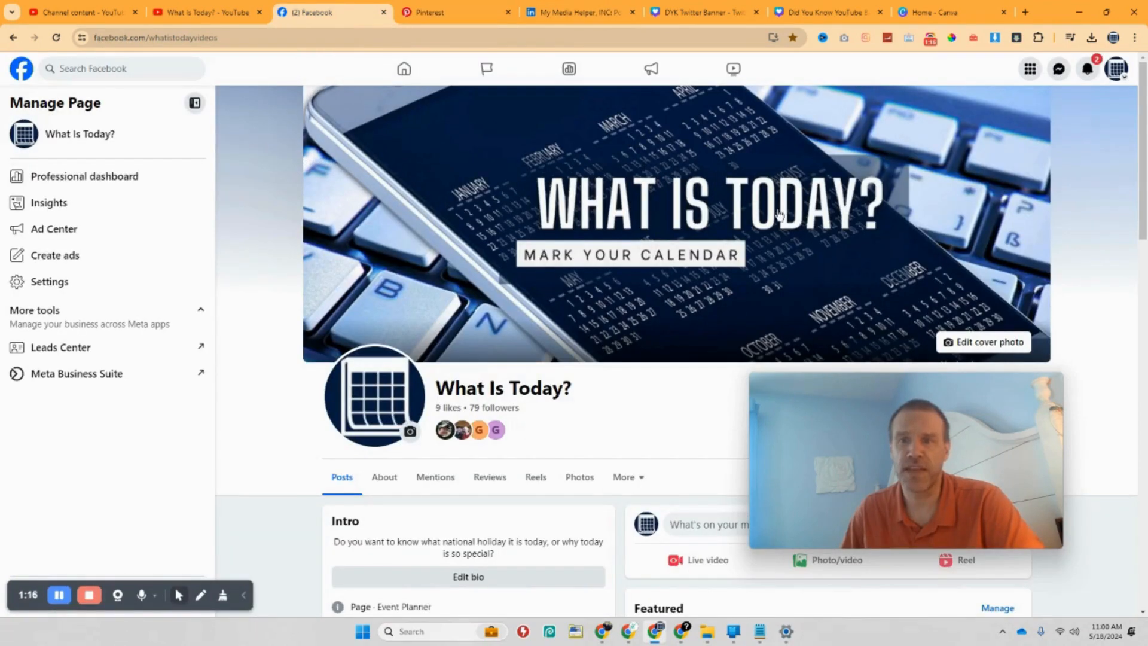
click(204, 10)
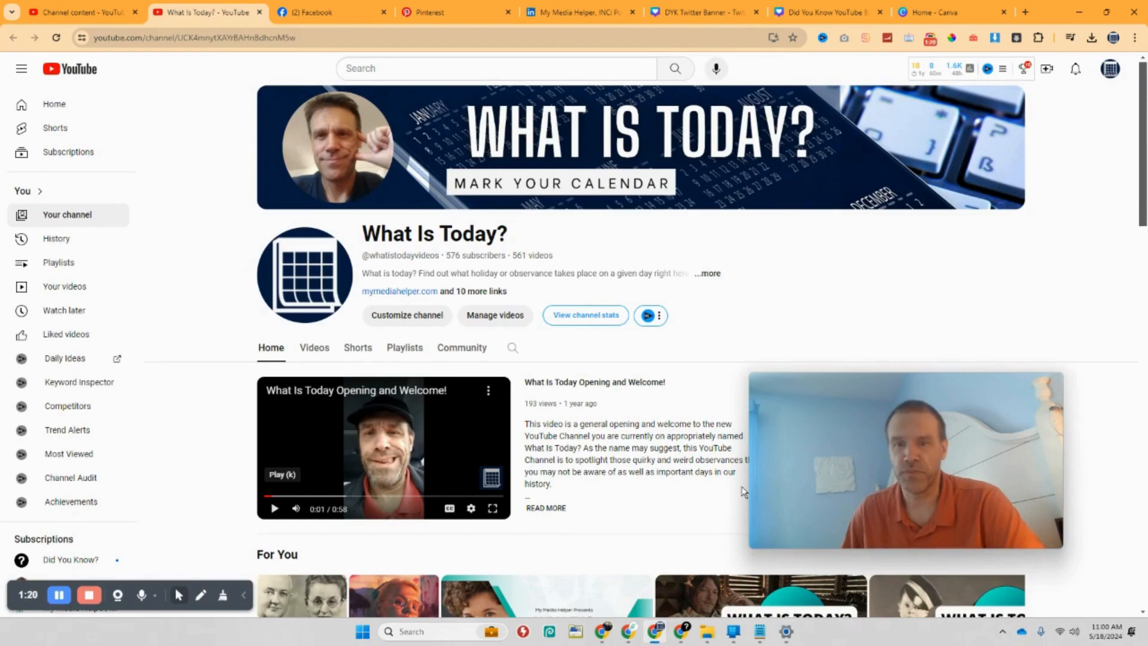
click(349, 13)
click(432, 13)
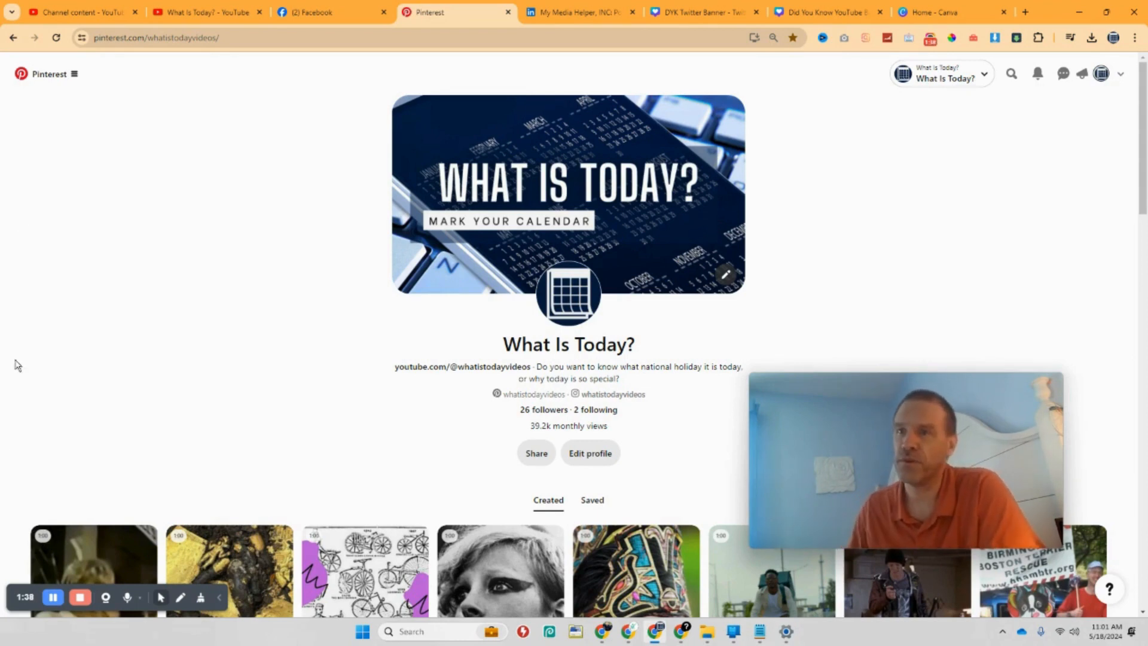
Step: Return to LinkedIn and open the account's own personal profile
click(561, 10)
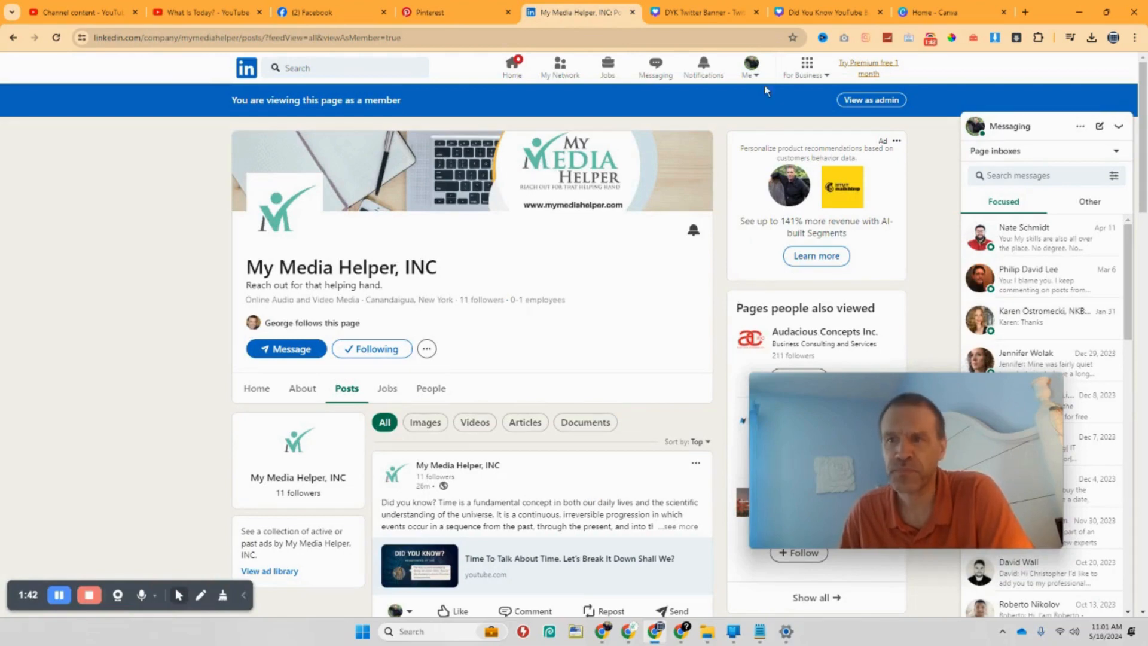
click(751, 67)
click(702, 156)
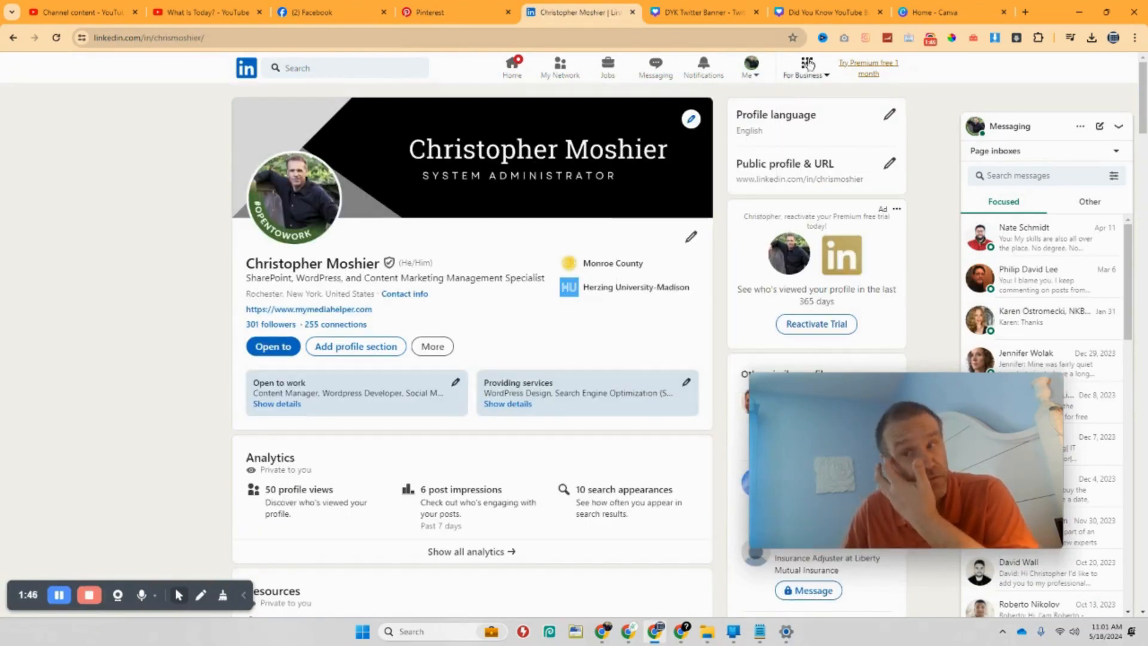
Step: Start creating a new LinkedIn page from the business options, choosing Company as the page type
click(823, 76)
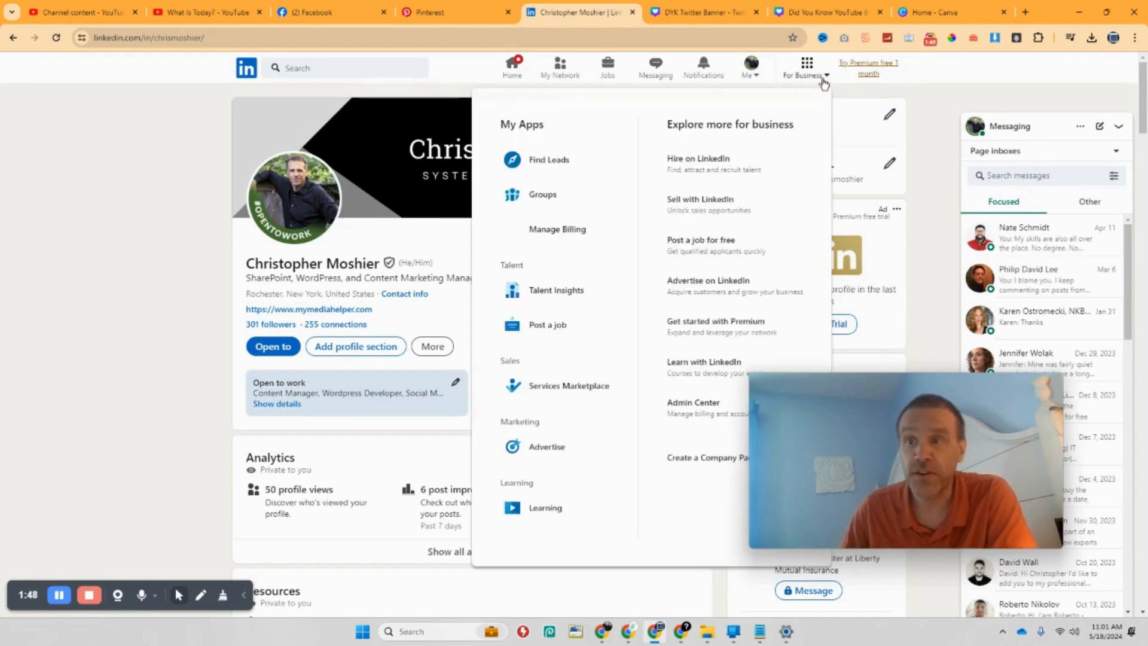
click(826, 76)
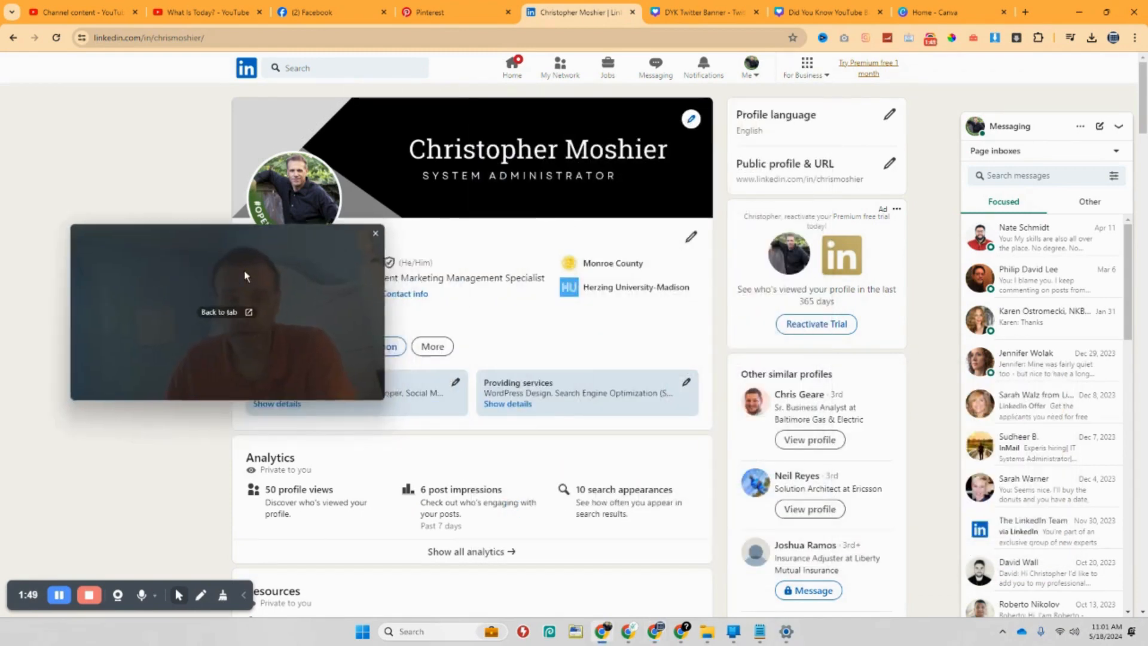
click(828, 76)
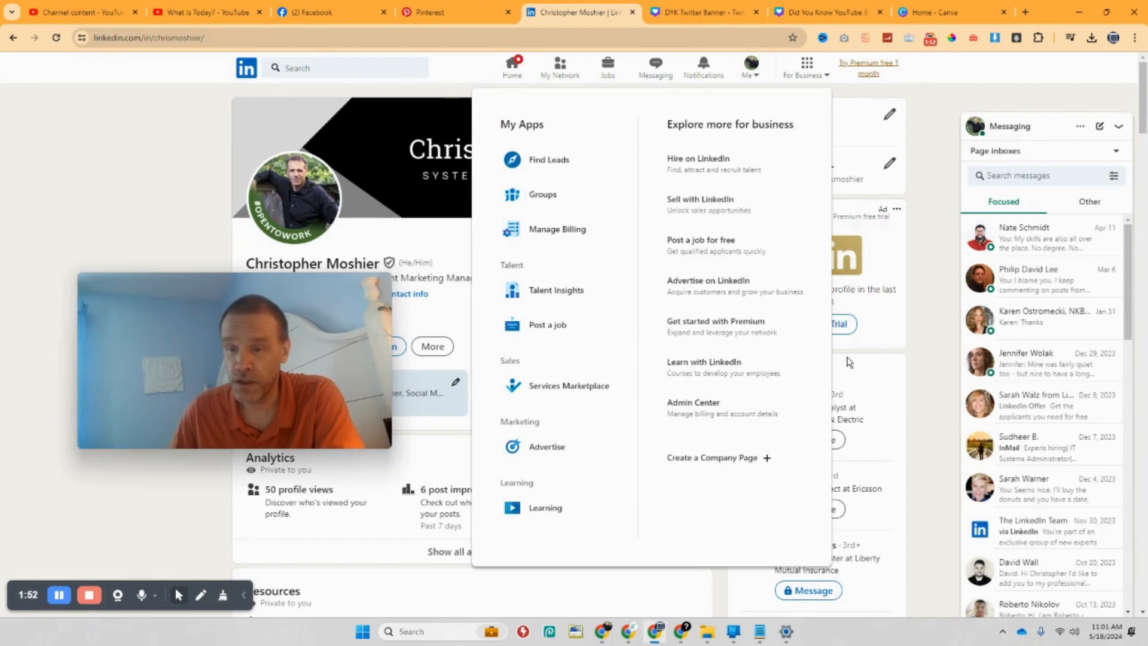
click(742, 464)
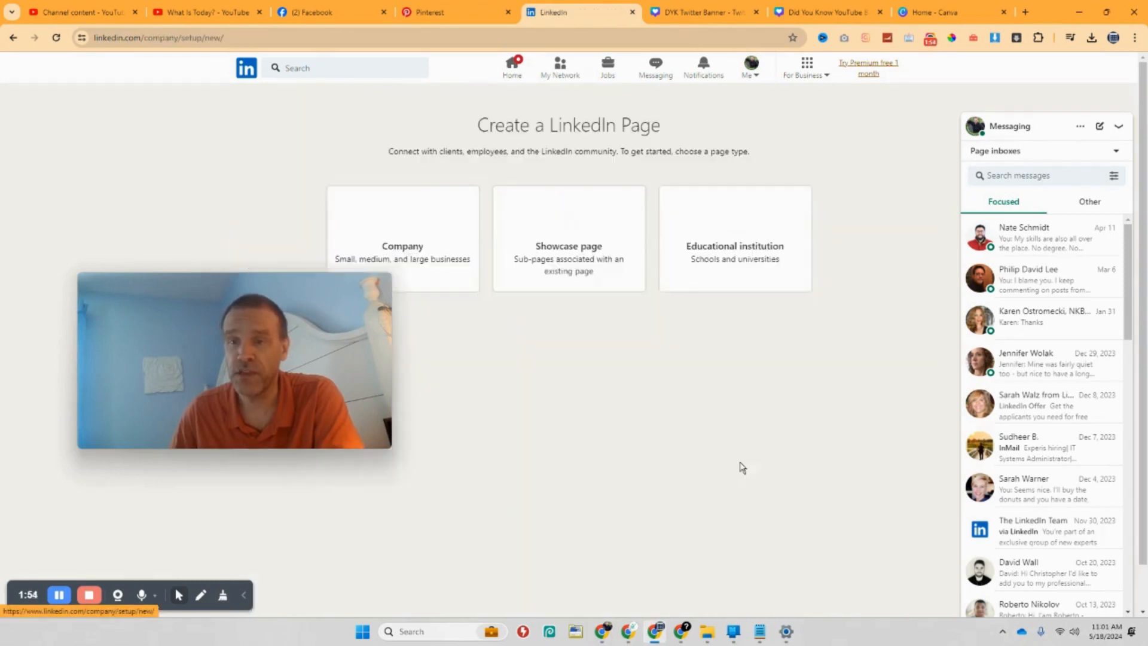
drag(827, 356, 1076, 398)
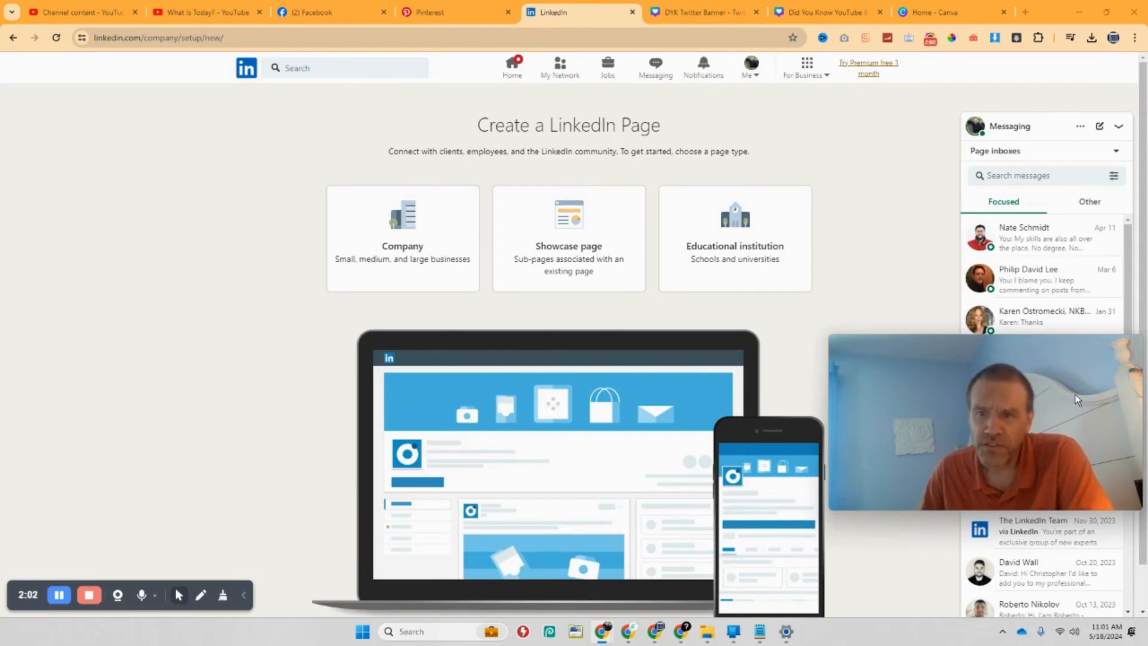
click(412, 225)
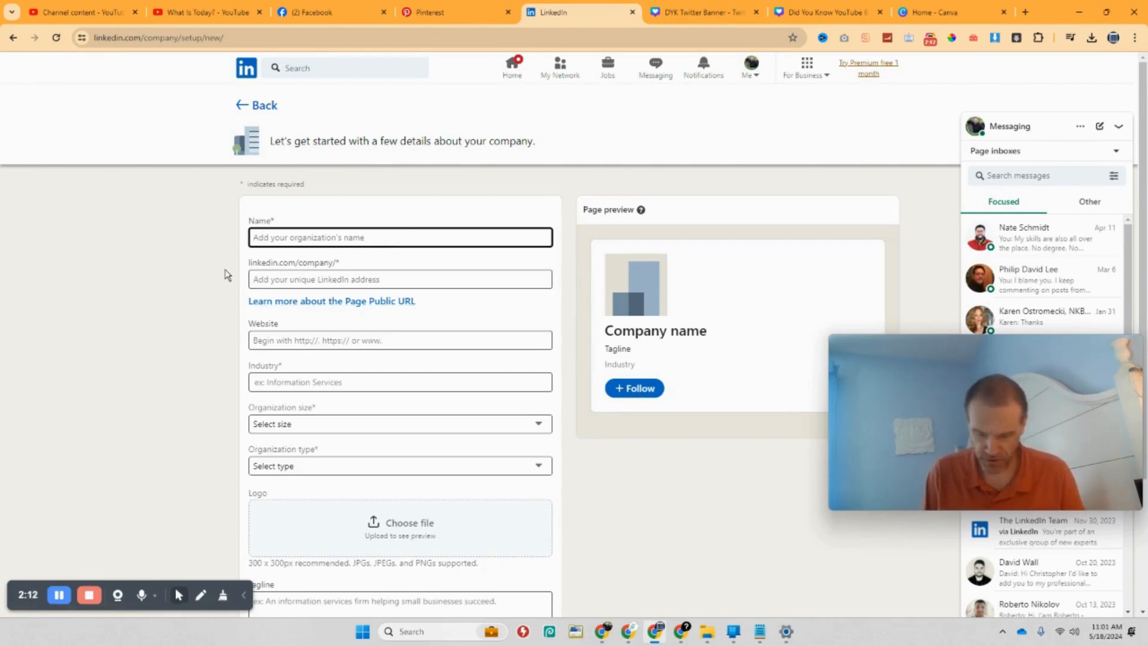
Step: Name the page "Did You Know?" and set its unique LinkedIn address to did-you-know-vid
text(Did You )
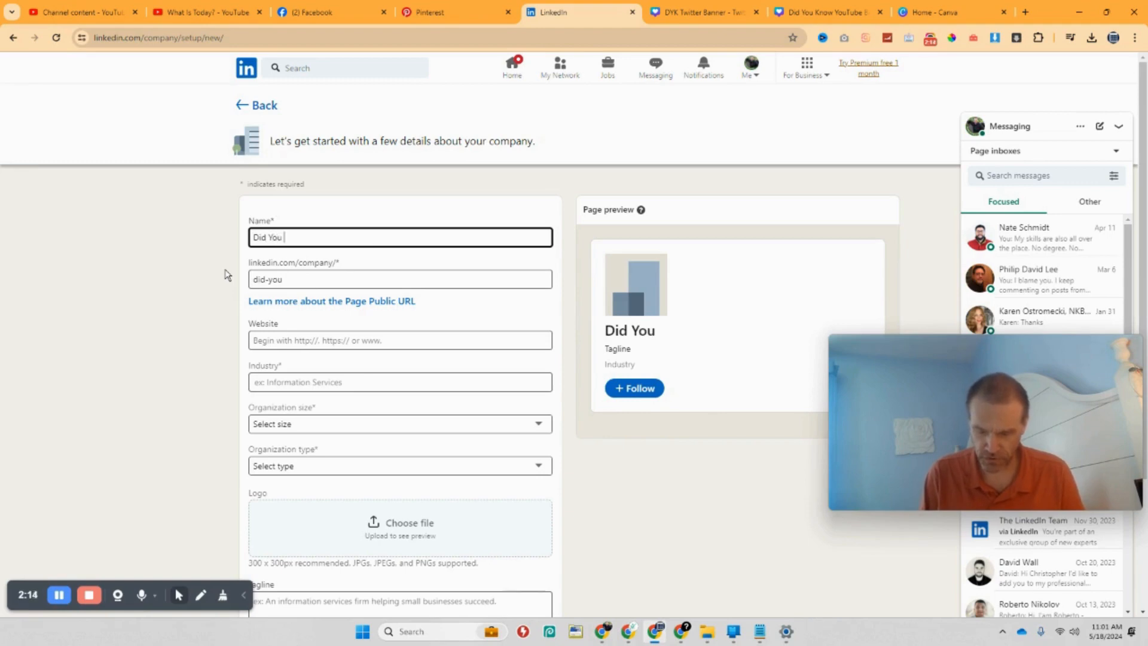
text(Know?)
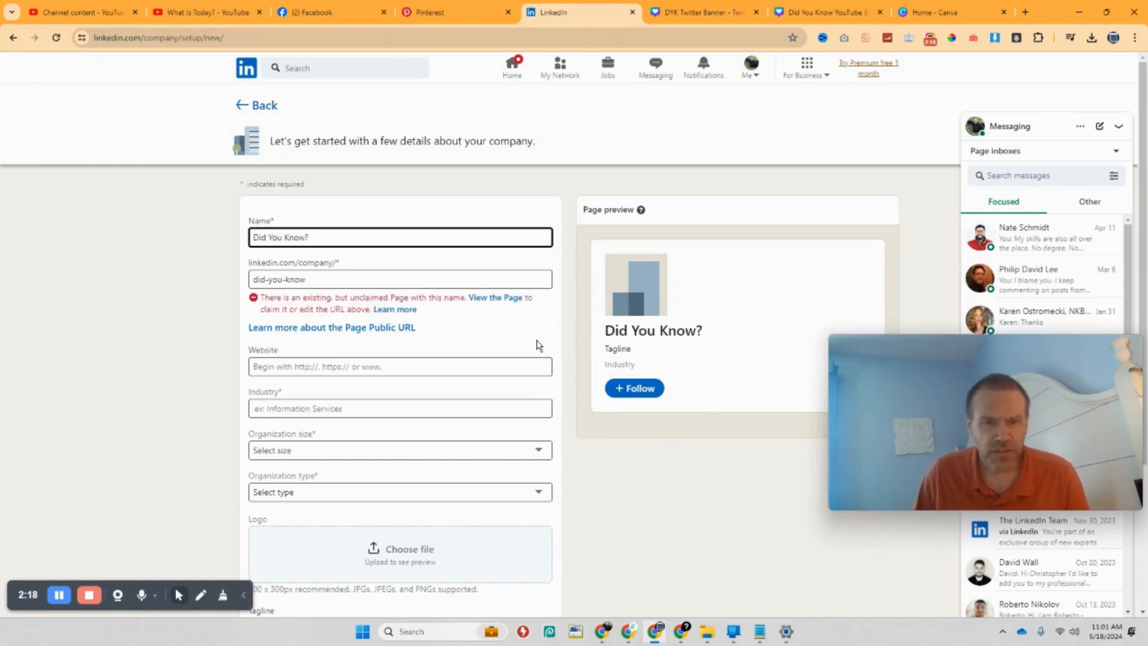
click(327, 281)
text(?)
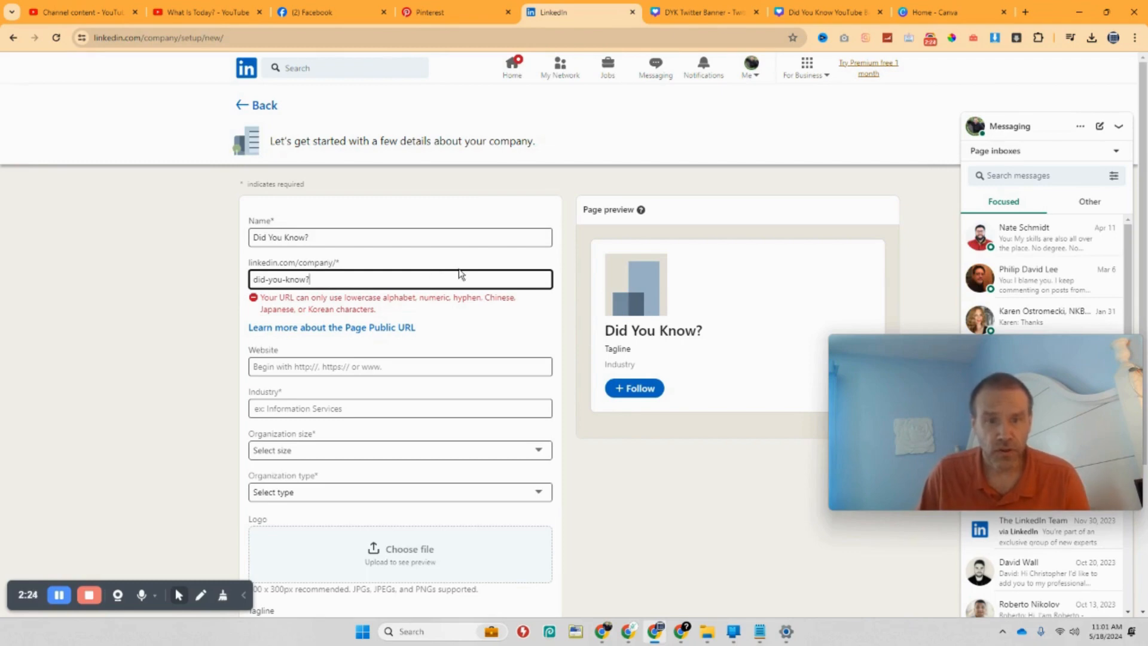
key(BackSpace)
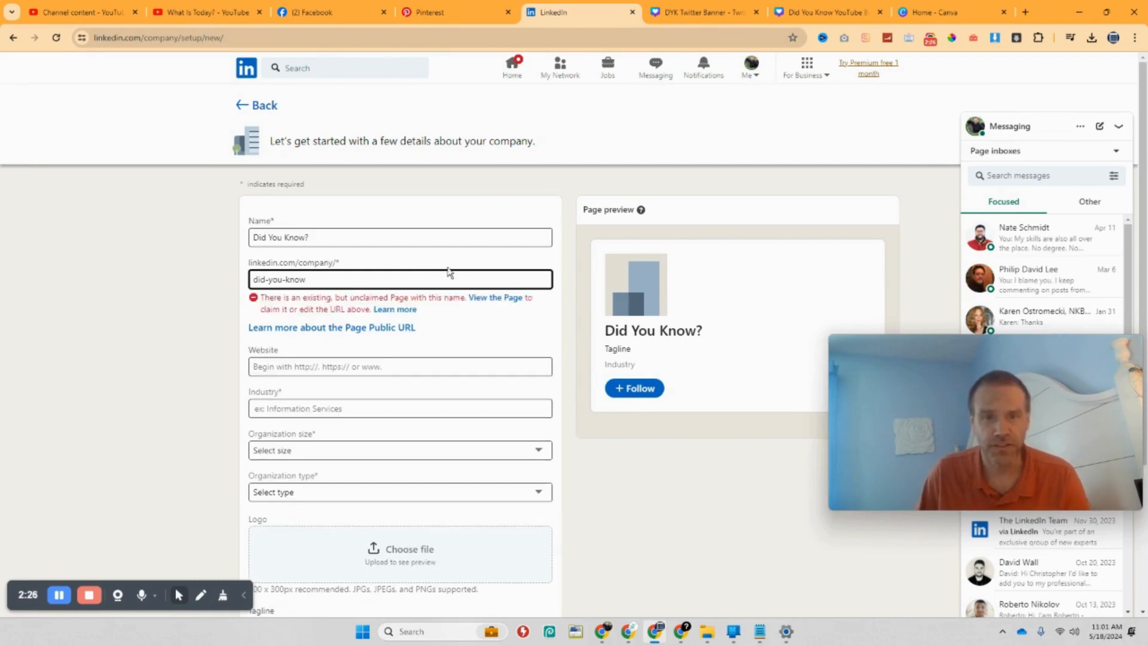
text(-vid)
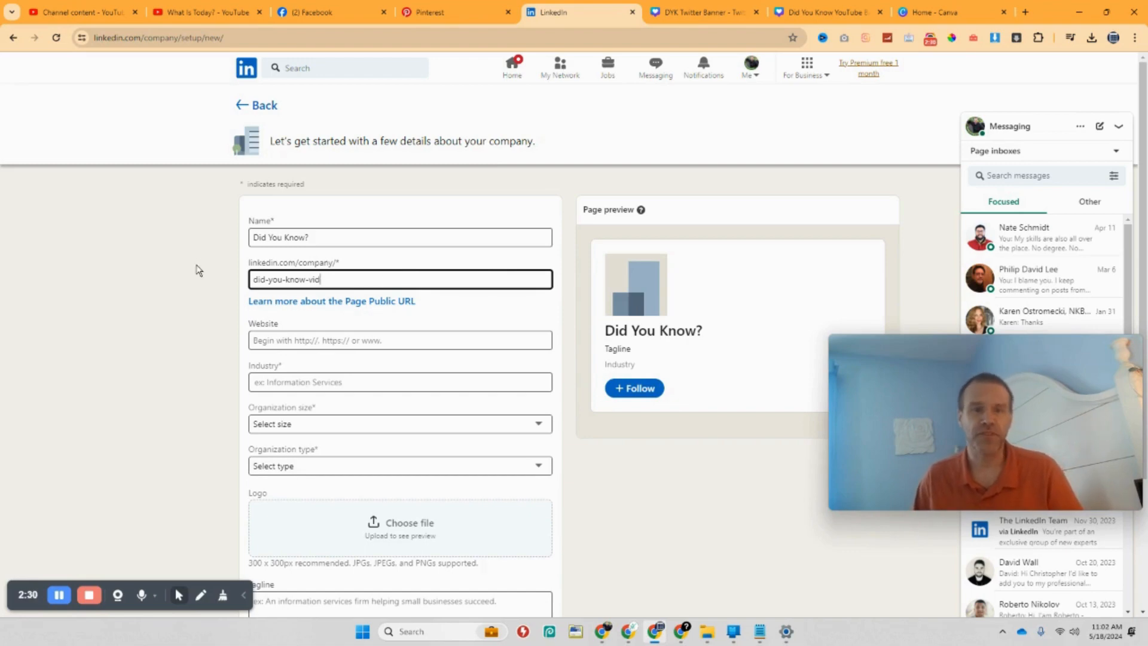
Step: Open the Did You Know? YouTube channel in the other browser window and copy its handle address without the /community ending
key(Tab)
key(Tab)
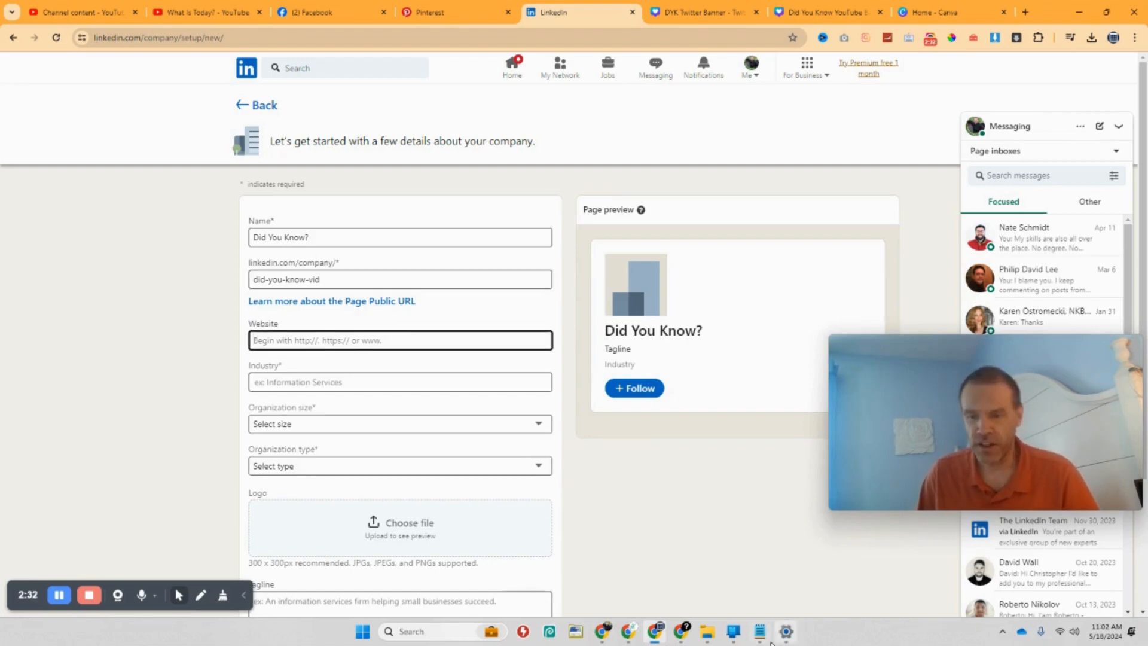
click(681, 632)
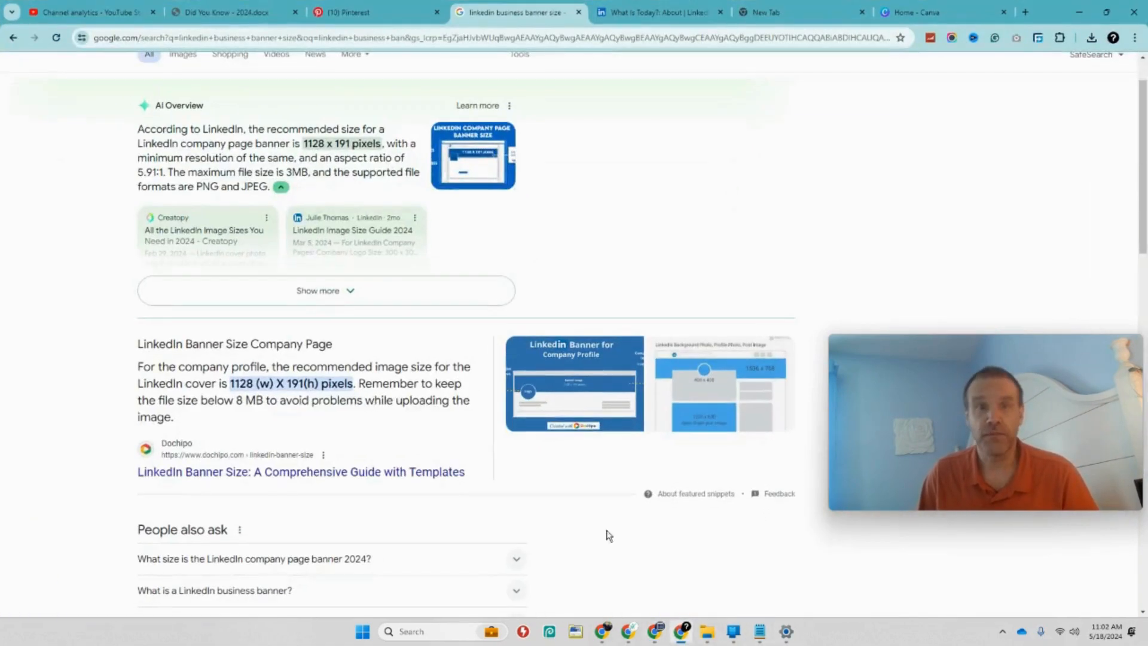
click(92, 9)
click(89, 129)
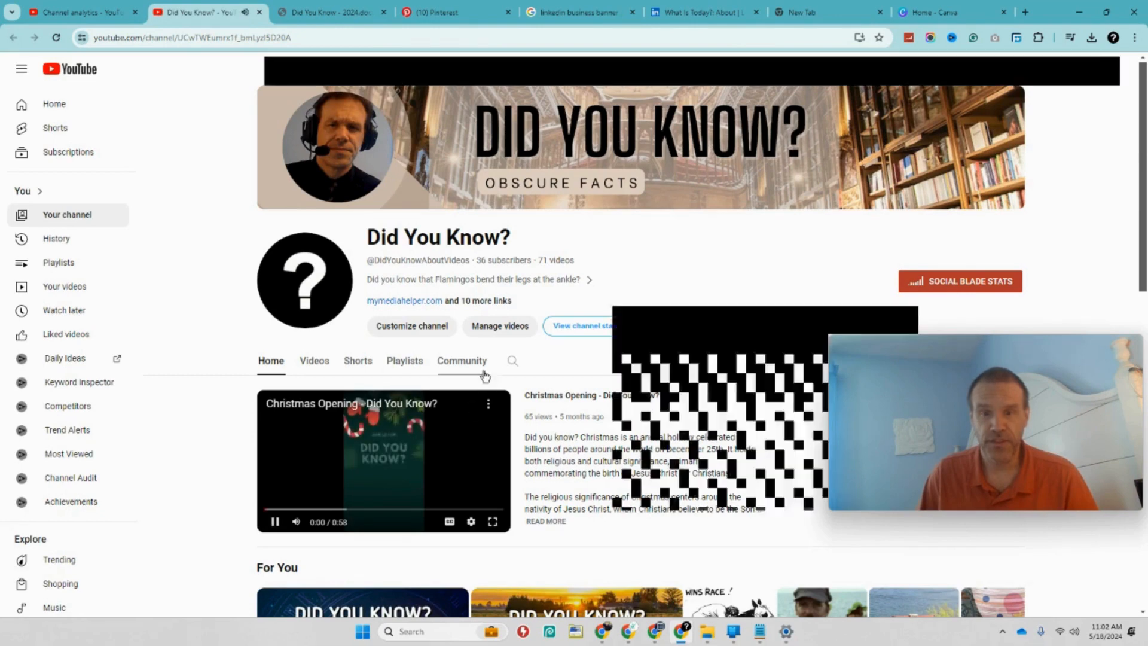
click(458, 362)
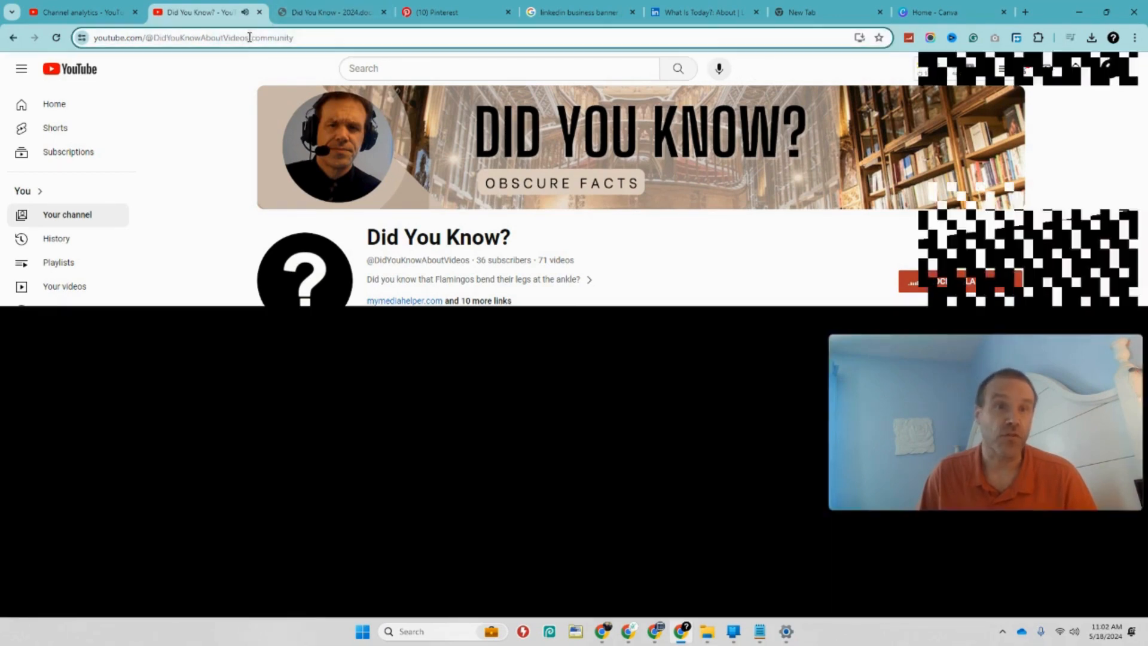
drag(245, 37, 96, 38)
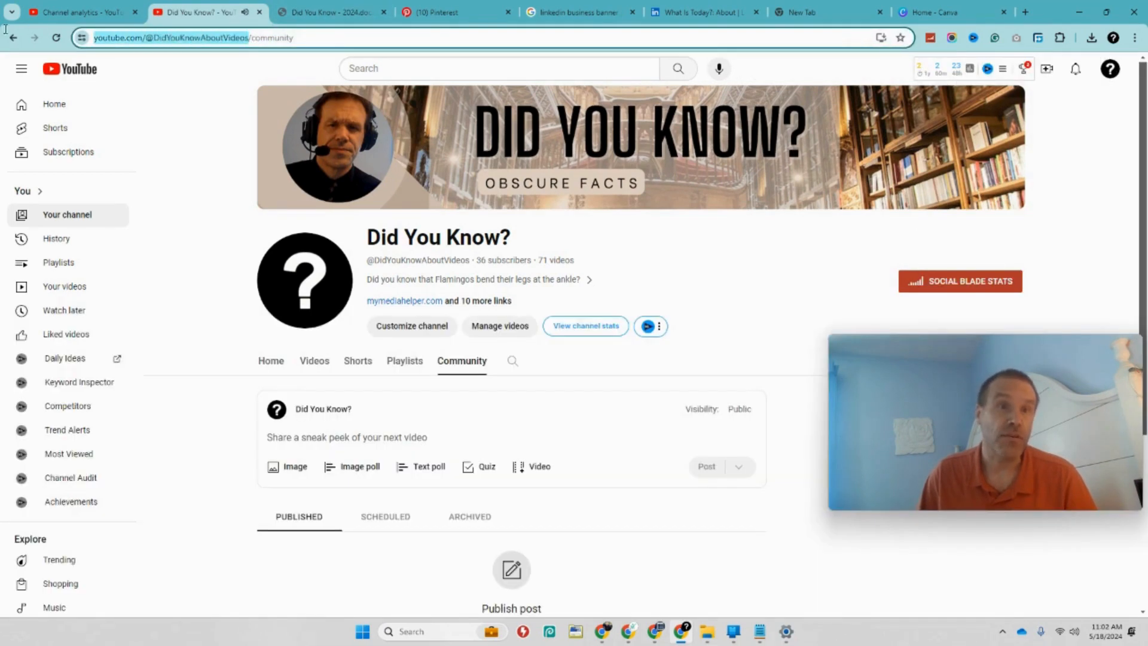
right_click(213, 46)
click(292, 143)
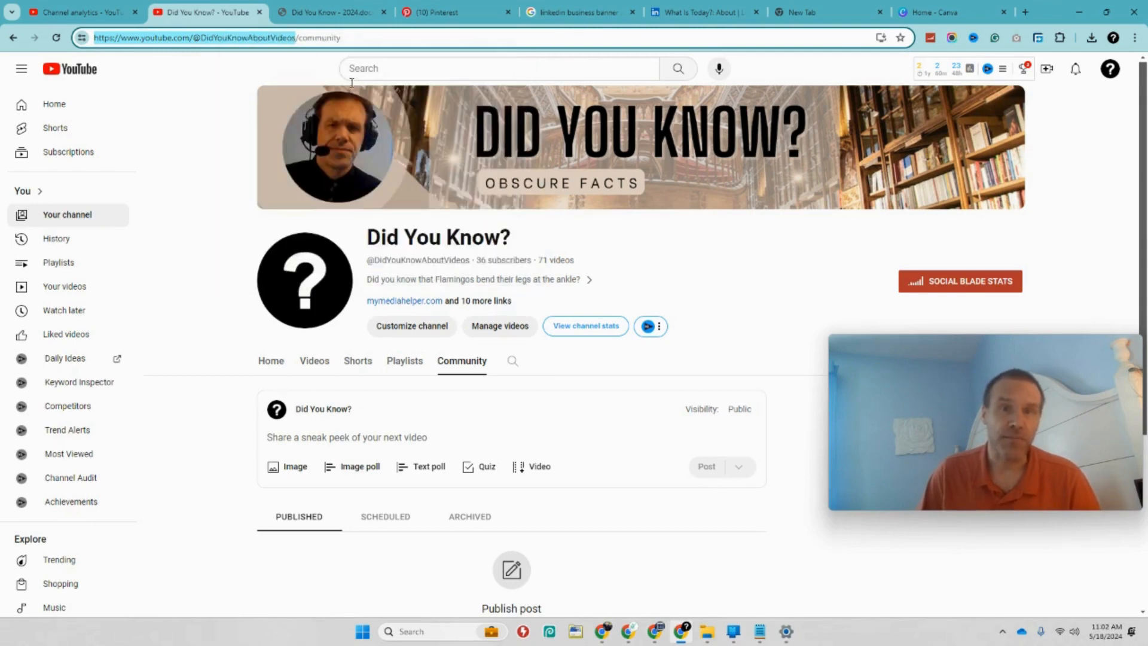
click(650, 639)
click(309, 340)
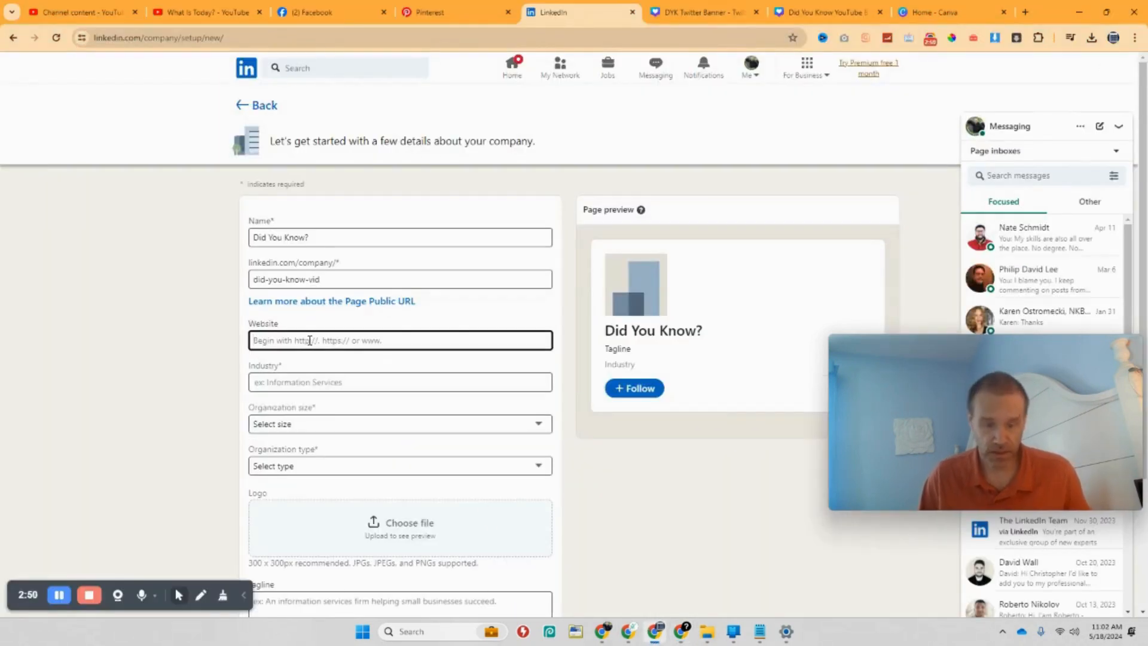
key(ctrl+v)
Step: Look up "News" for the page's industry and choose Internet News
click(315, 383)
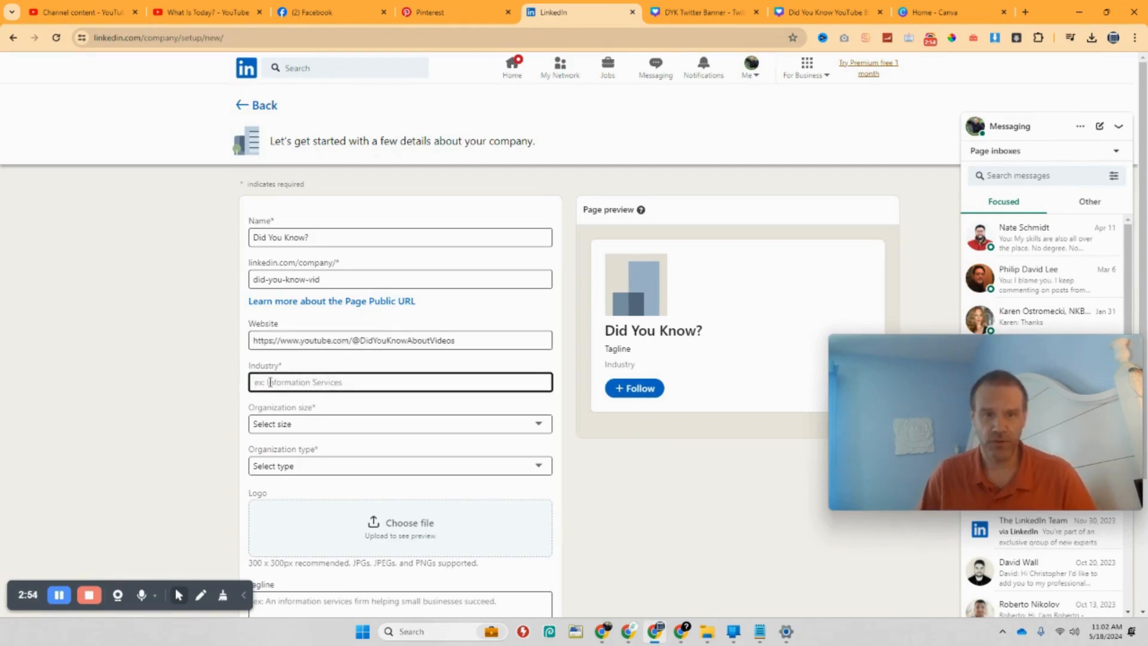
text(News)
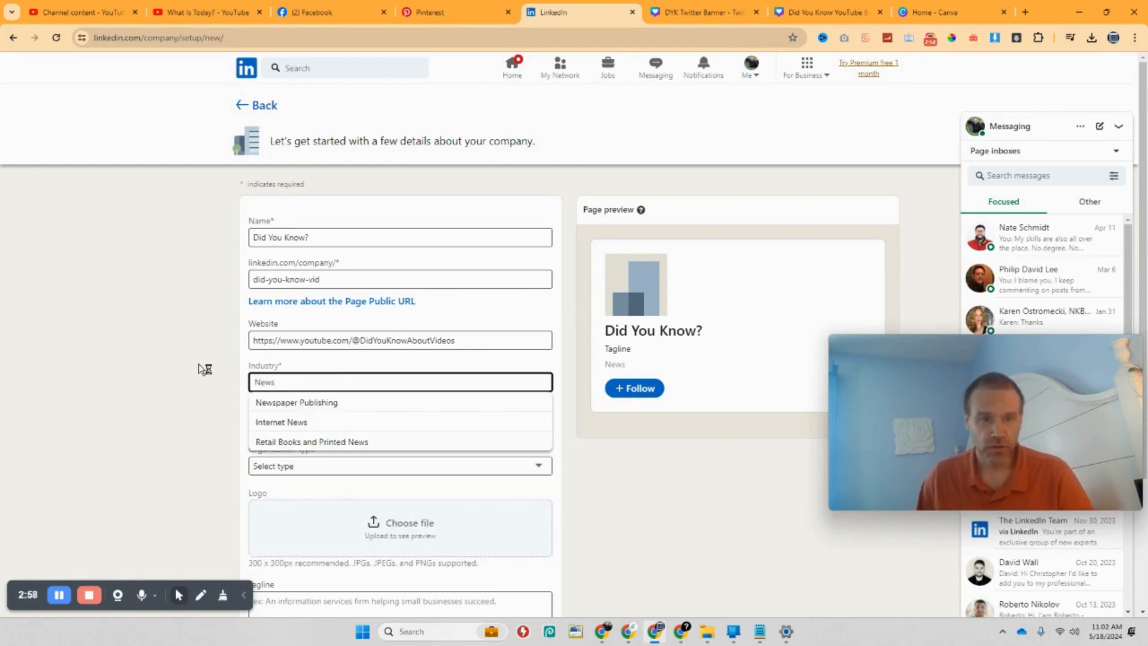
click(317, 425)
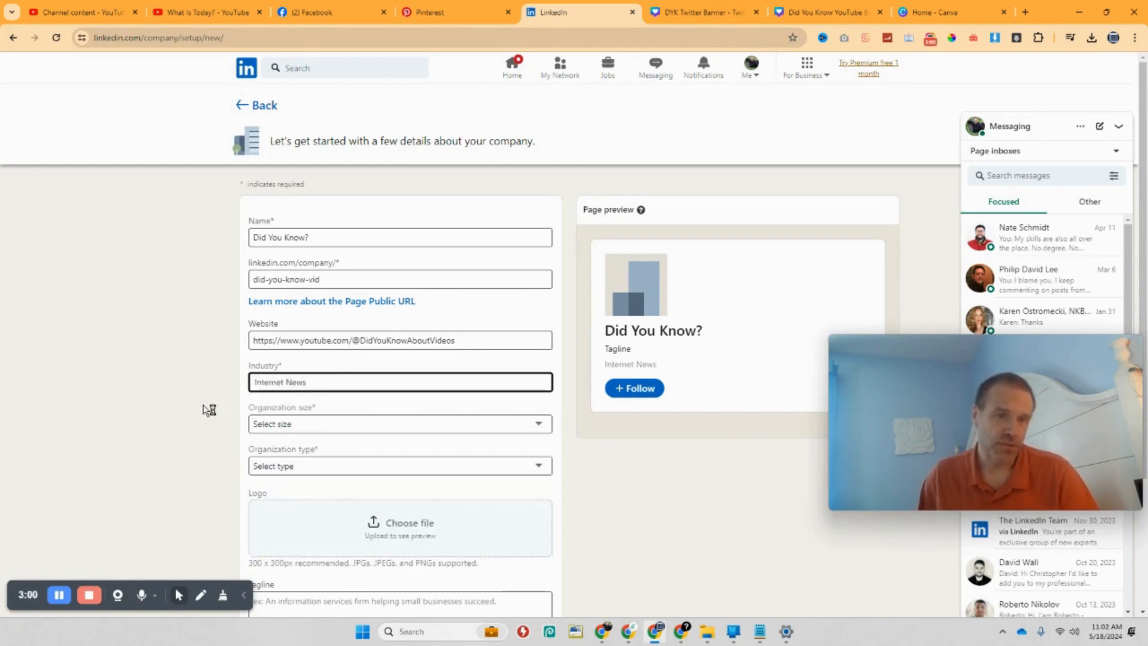
Step: Set the organization size to 0–1 employees and the organization type to Privately held
scroll(249, 423, down, 2)
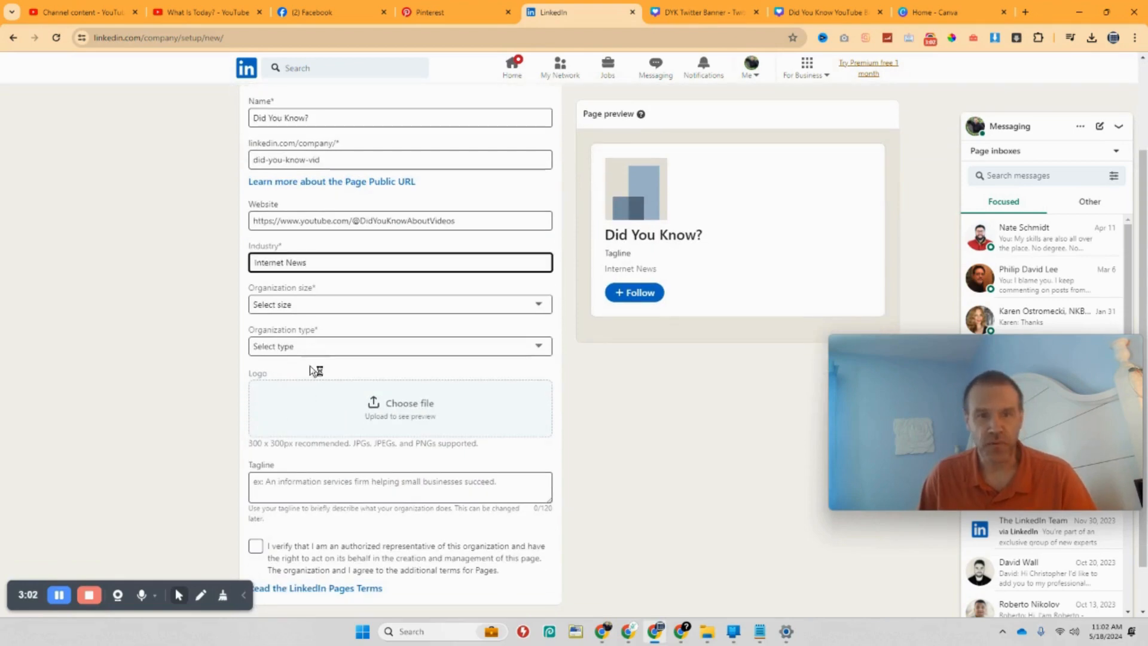
click(304, 306)
click(299, 334)
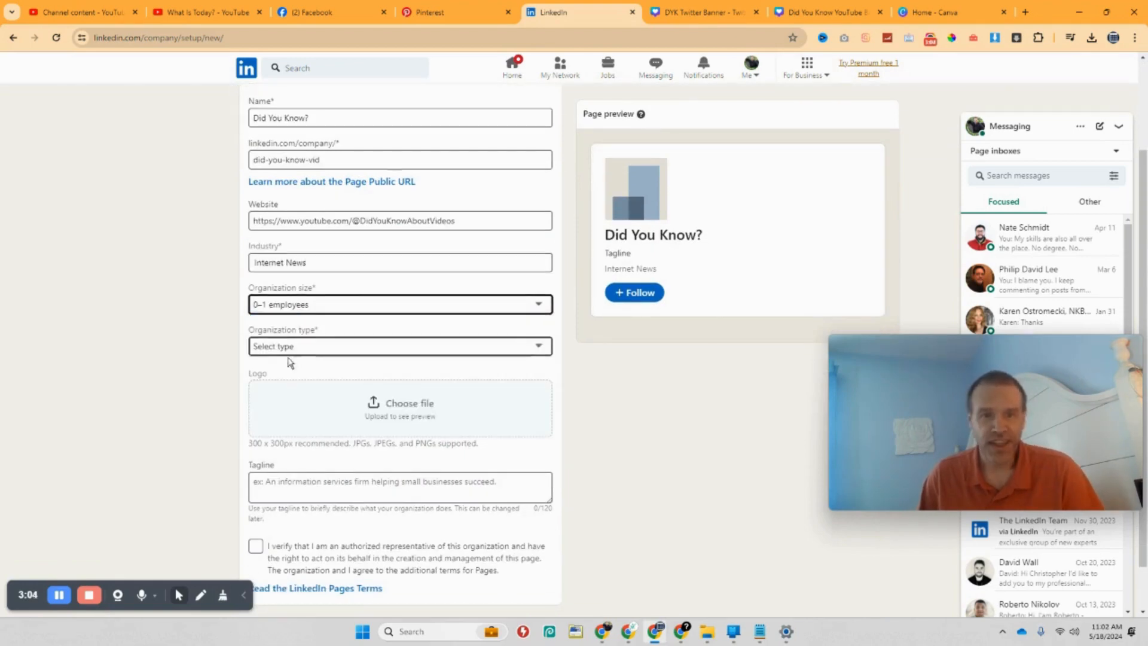
click(285, 348)
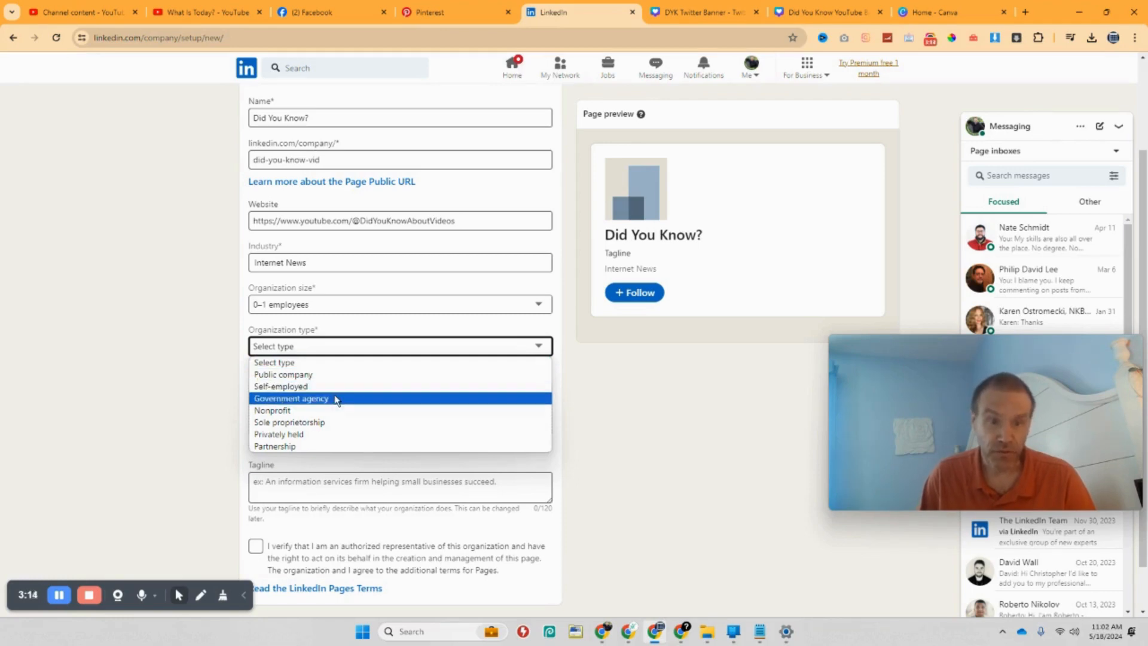
click(323, 435)
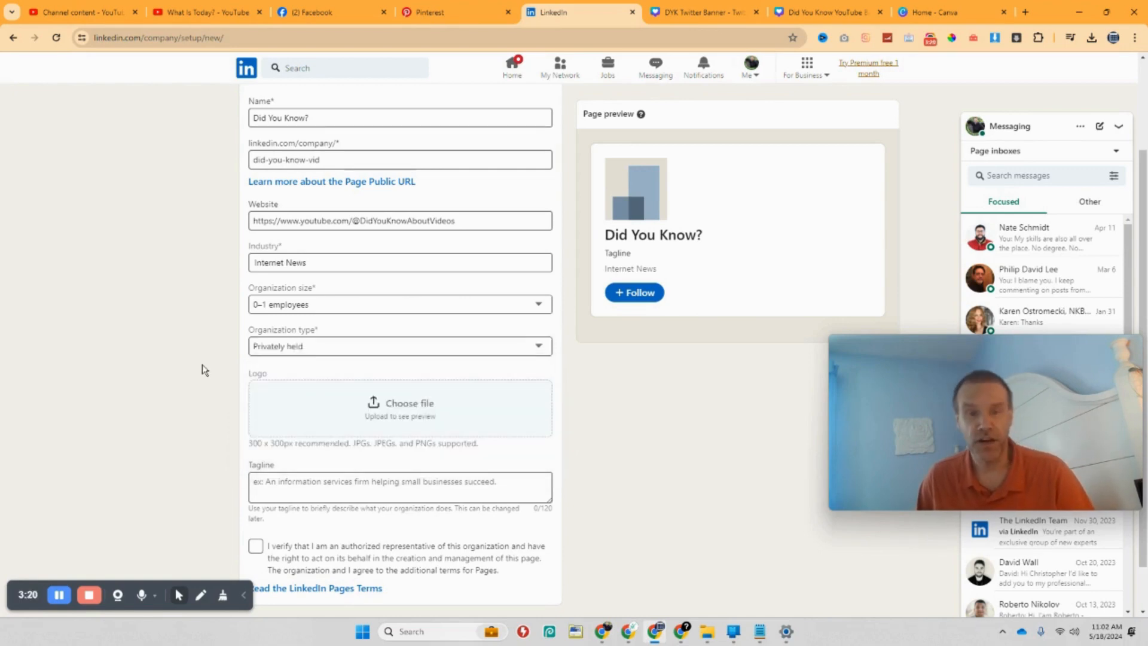
scroll(204, 370, down, 1)
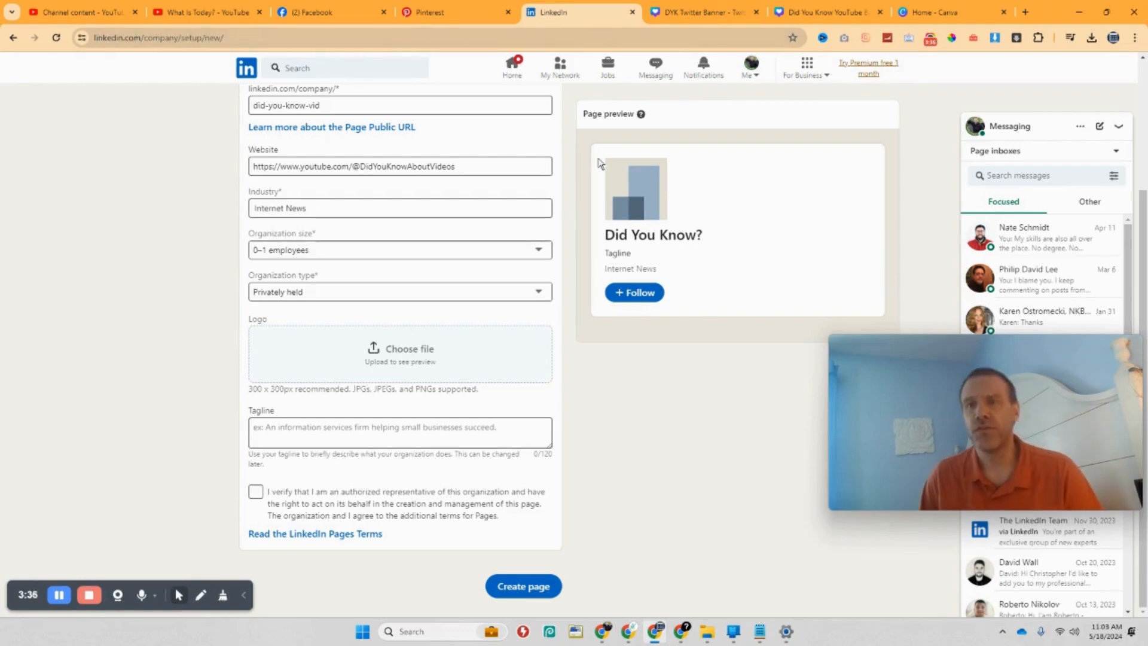
Step: Switch to the Google results on LinkedIn business banner size and copy the recommended dimensions, 1128 x 191 pixels
click(650, 629)
click(651, 629)
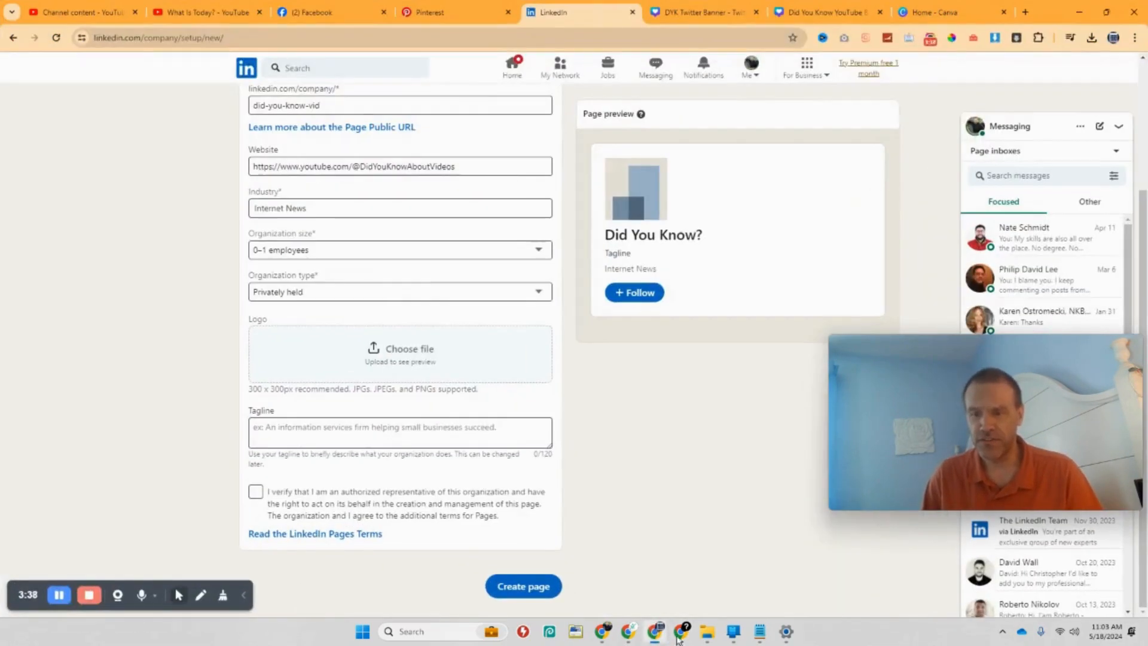
click(676, 627)
click(583, 17)
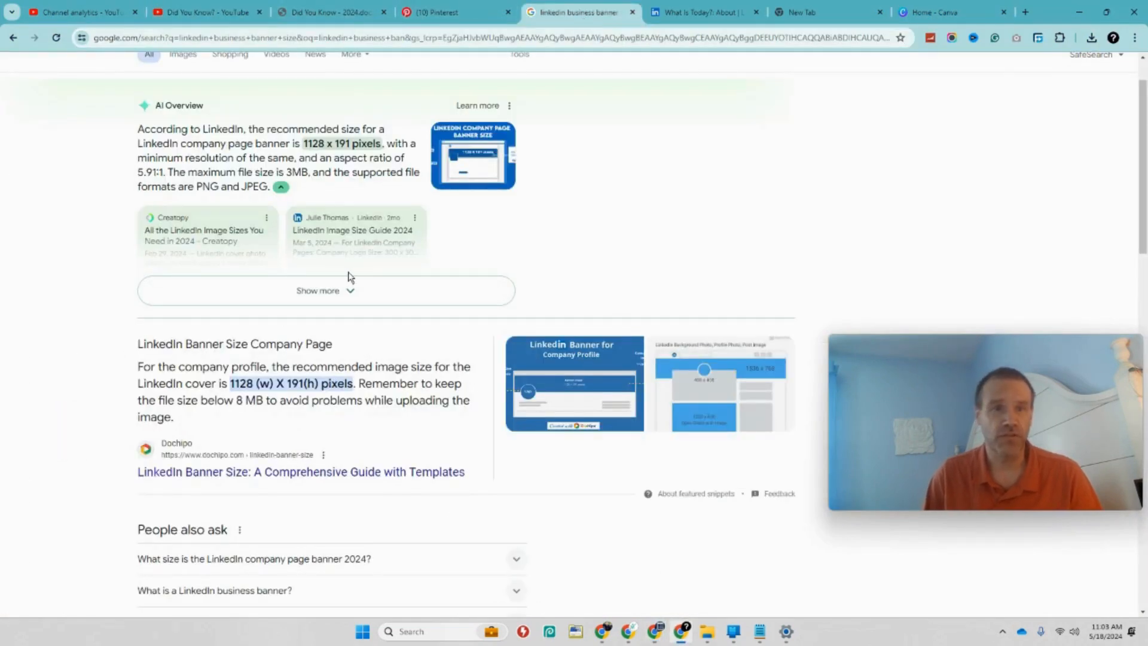
scroll(349, 246, up, 1)
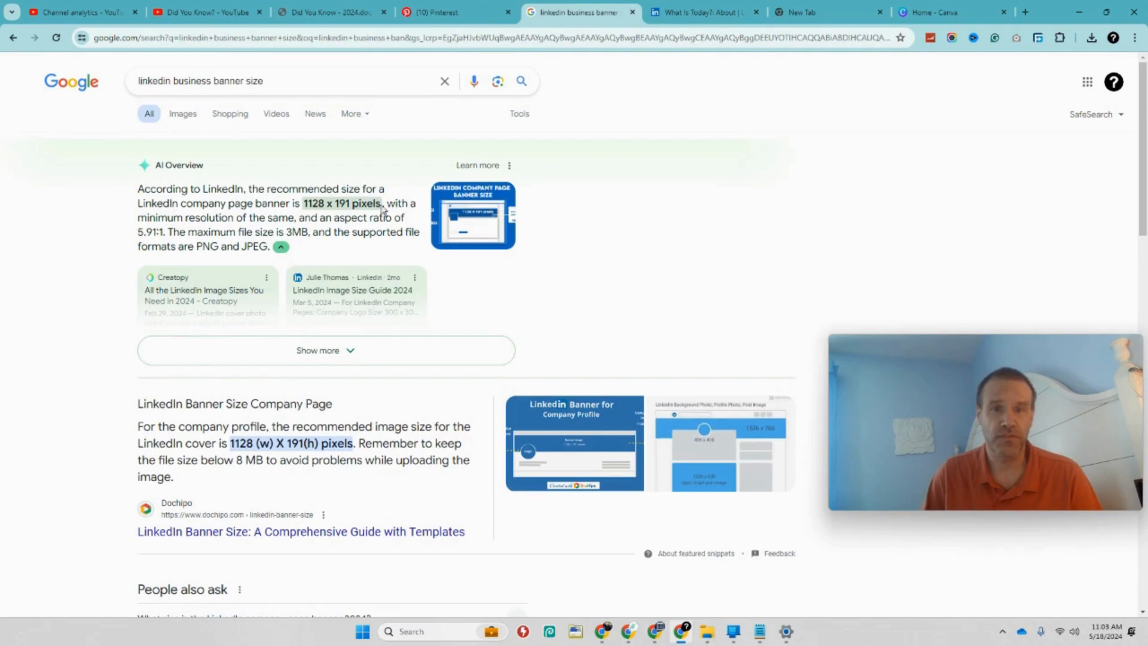
drag(384, 204, 329, 204)
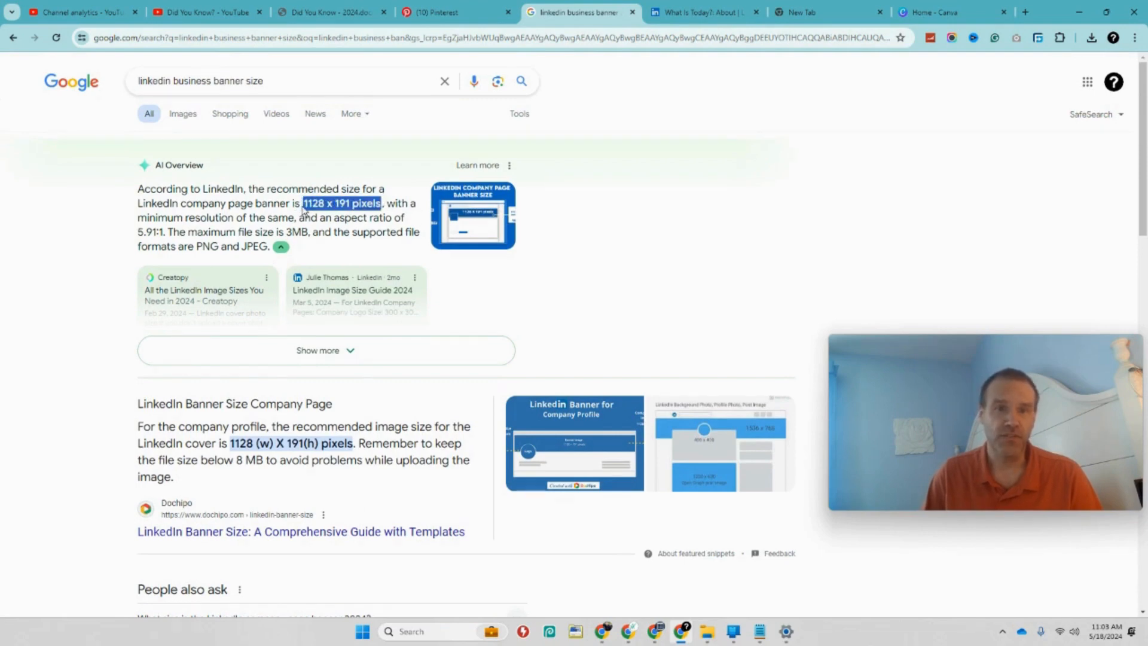
right_click(305, 210)
click(351, 218)
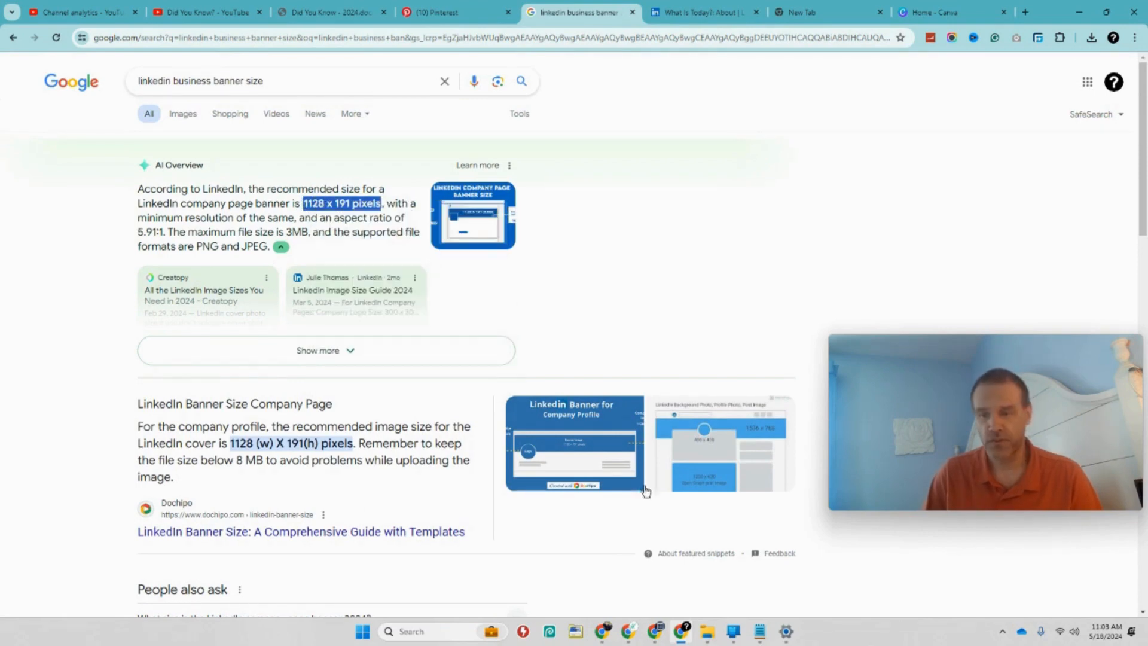
Step: Paste the banner size 1128 x 191 pixels below the last line of the What Is Today notes in Notepad
click(759, 634)
click(324, 336)
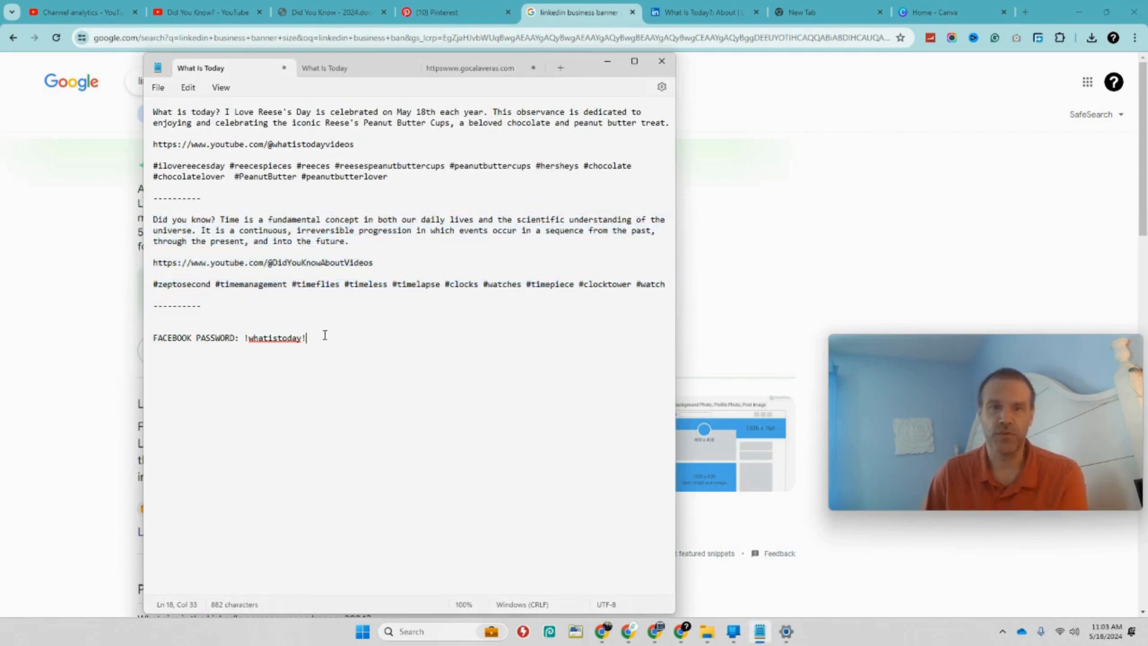
key(Return)
key(Return)
key(ctrl+v)
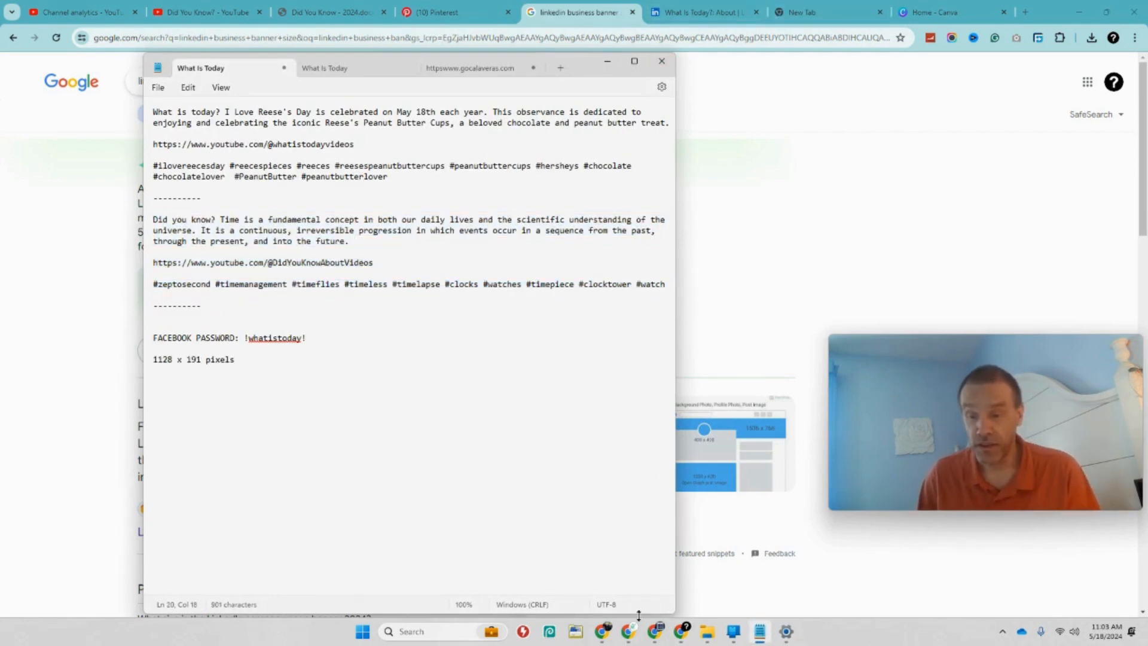
Step: Review the existing Did You Know? YouTube and Twitter banner designs in Canva
click(655, 631)
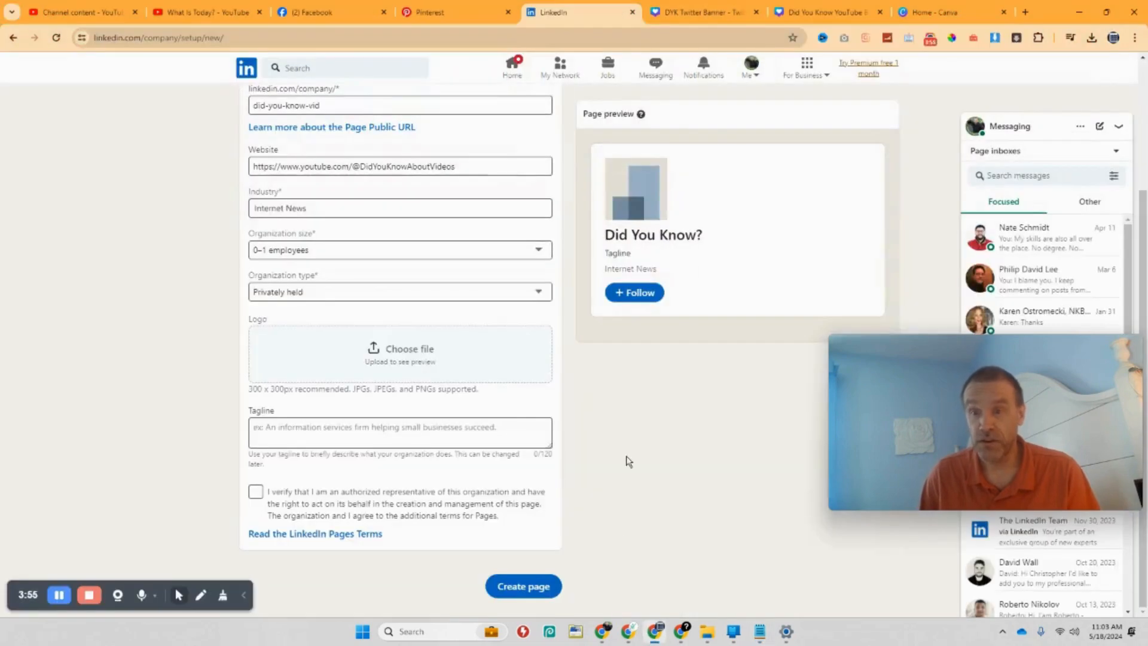
click(810, 12)
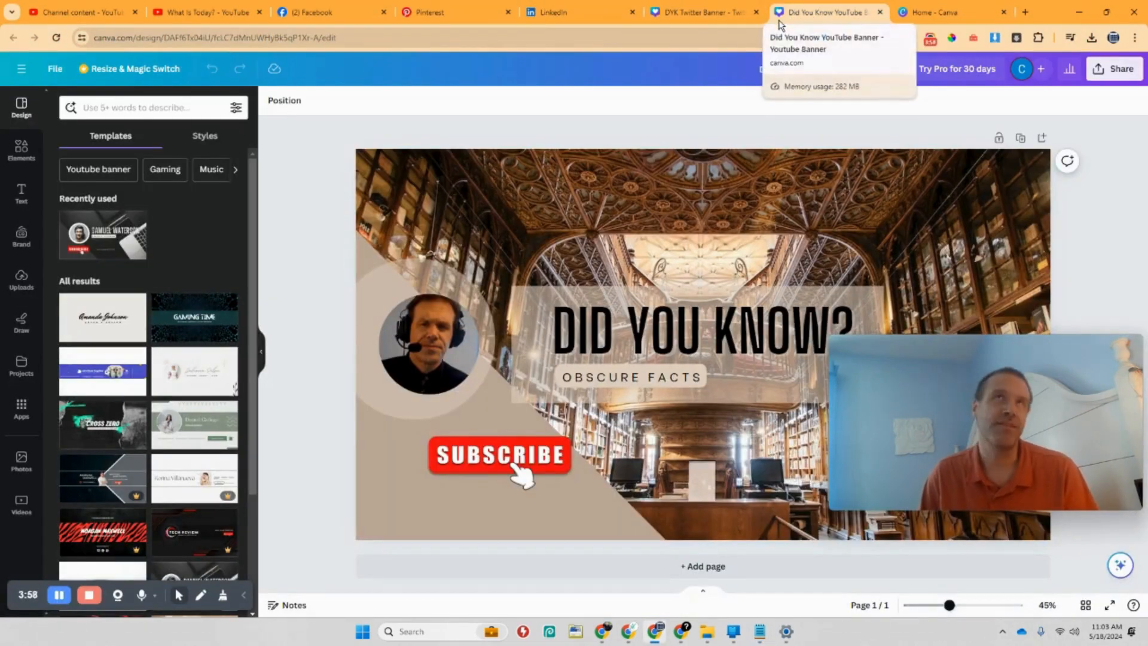
click(705, 11)
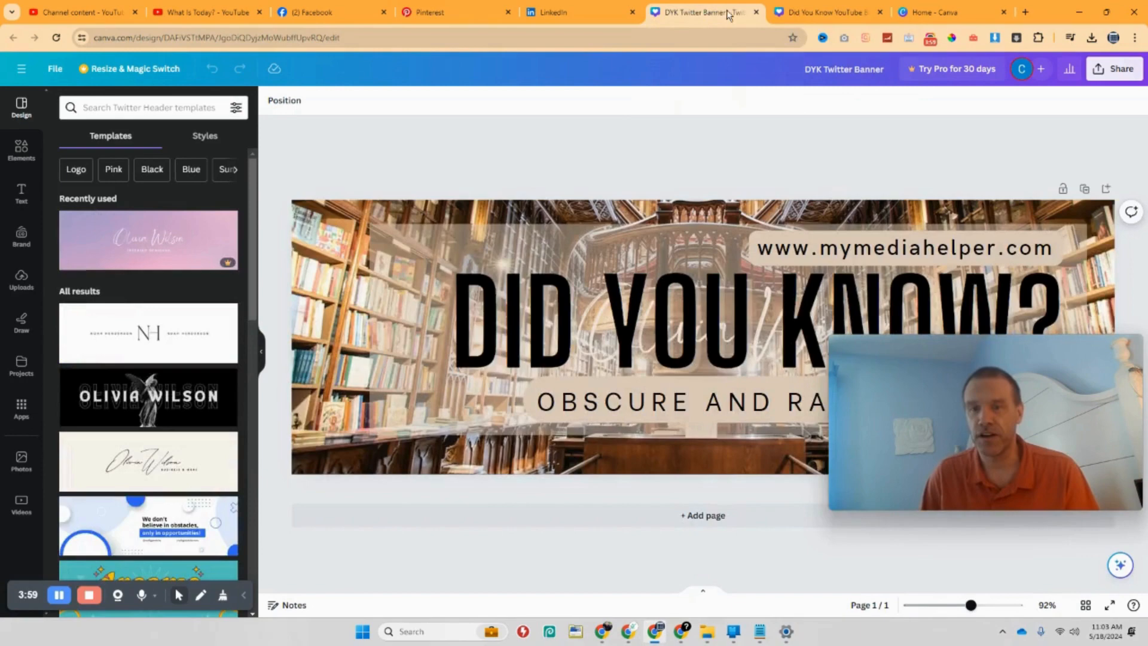
click(832, 13)
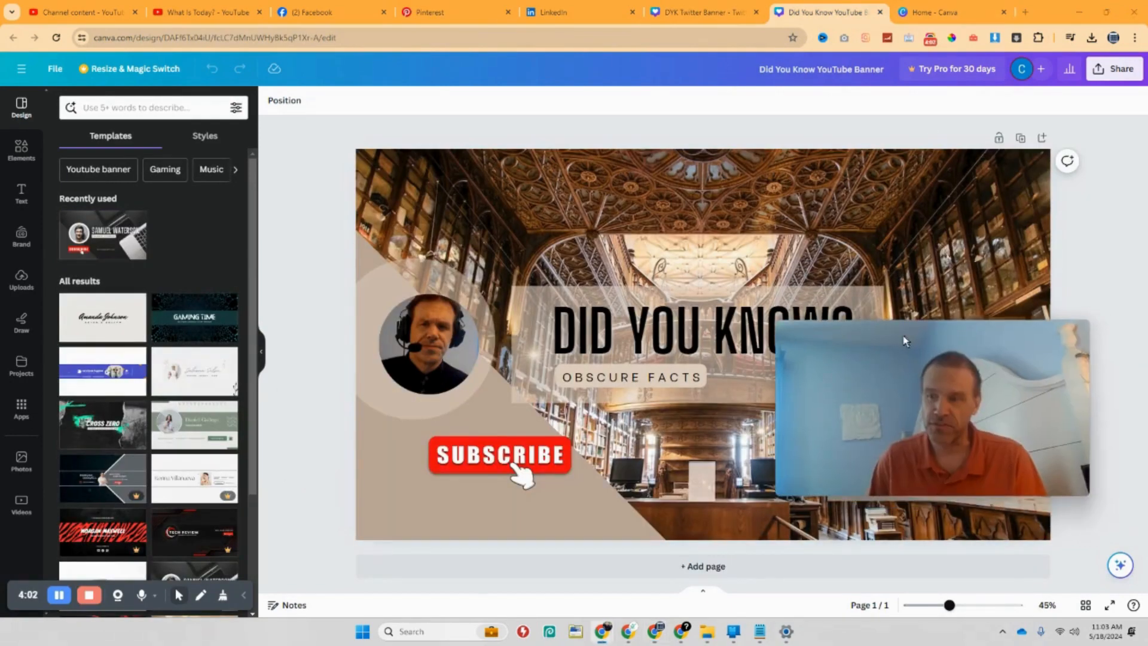
Step: Start a custom-size design from the Canva home page and set its width to 1128 px, checking the size noted in Notepad
click(939, 12)
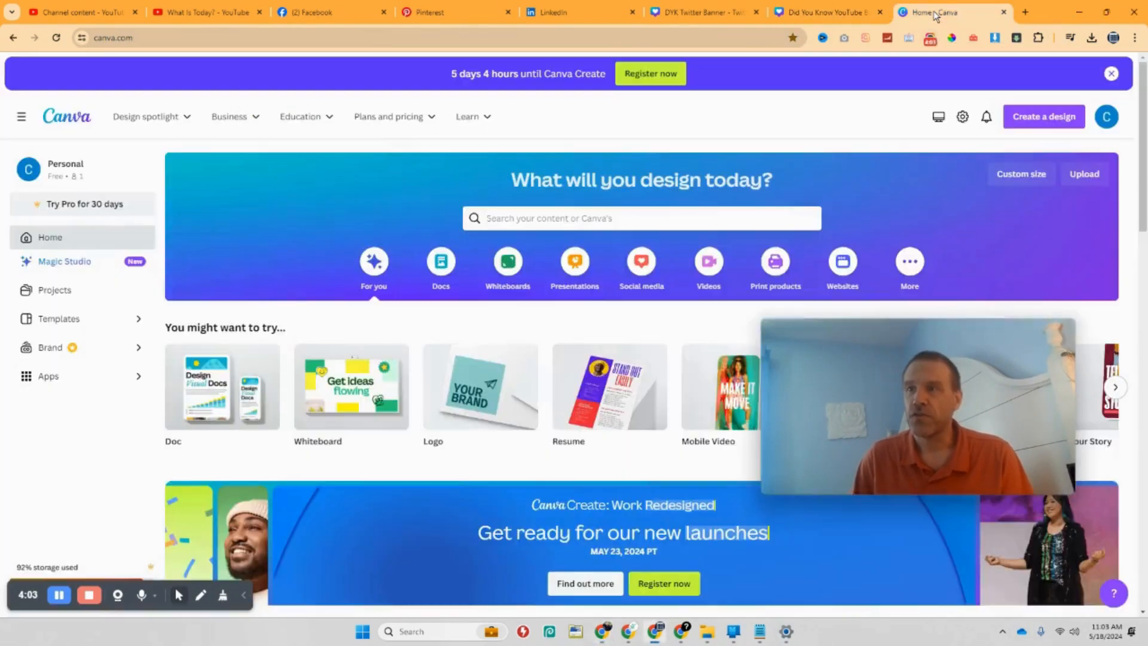
click(1012, 181)
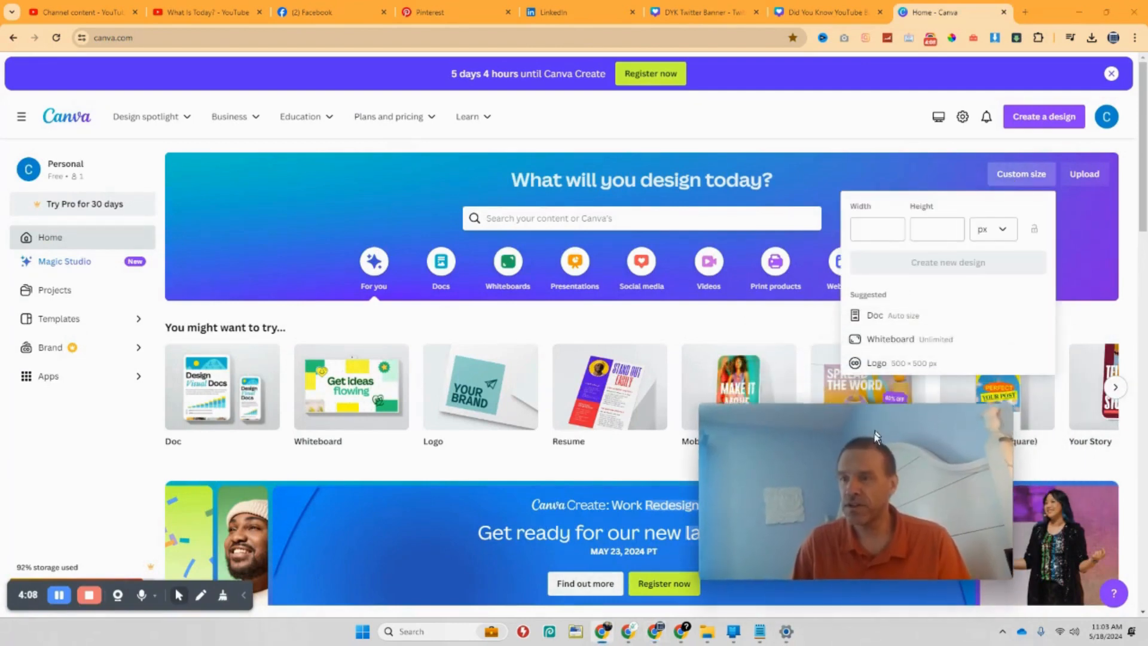
click(873, 232)
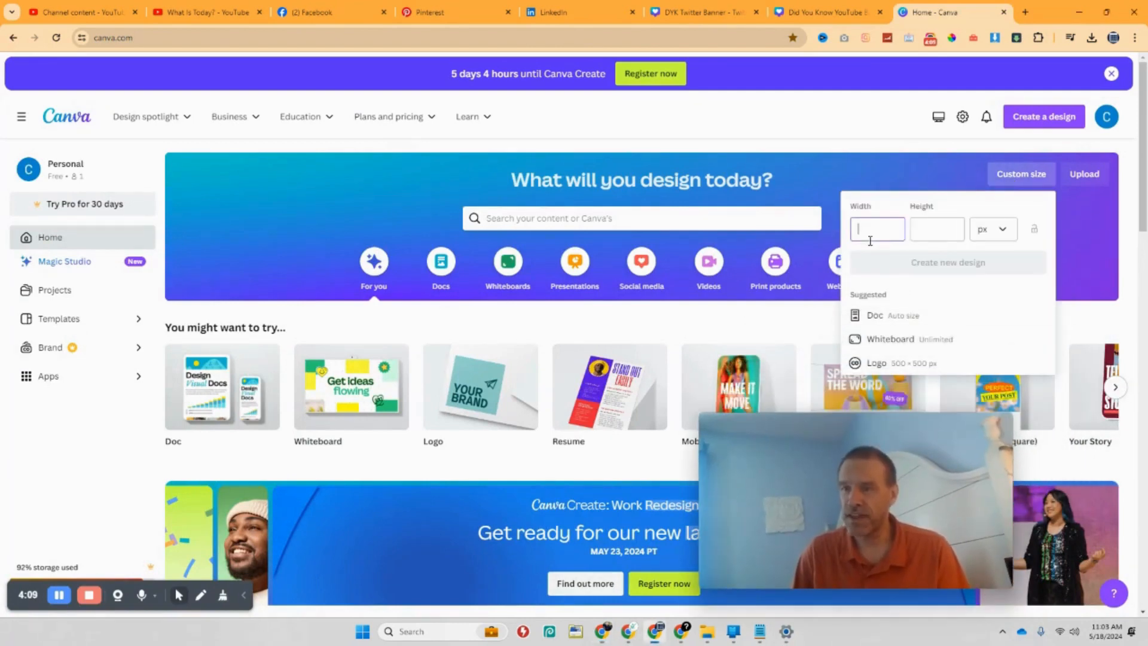
click(760, 633)
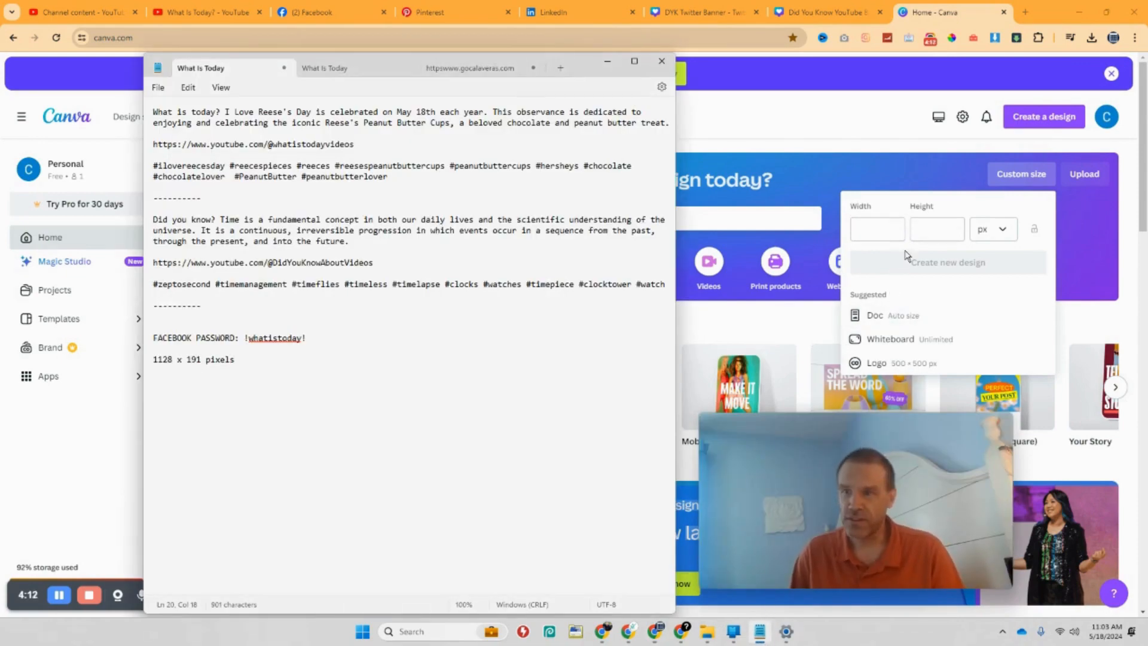
click(879, 229)
text(11289)
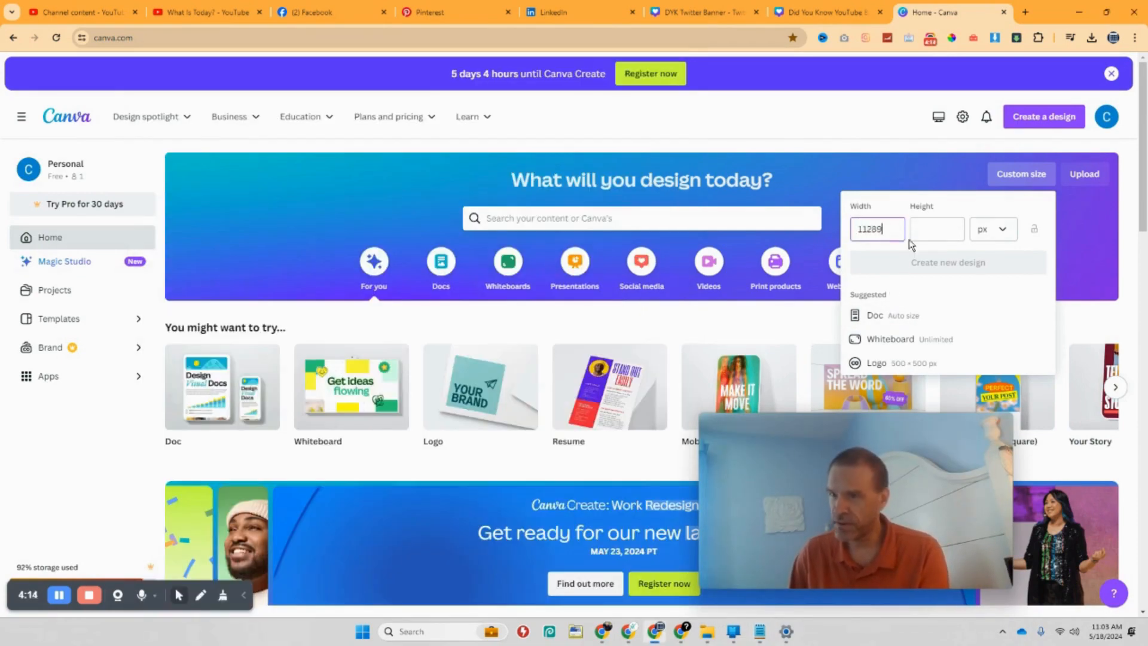
click(930, 230)
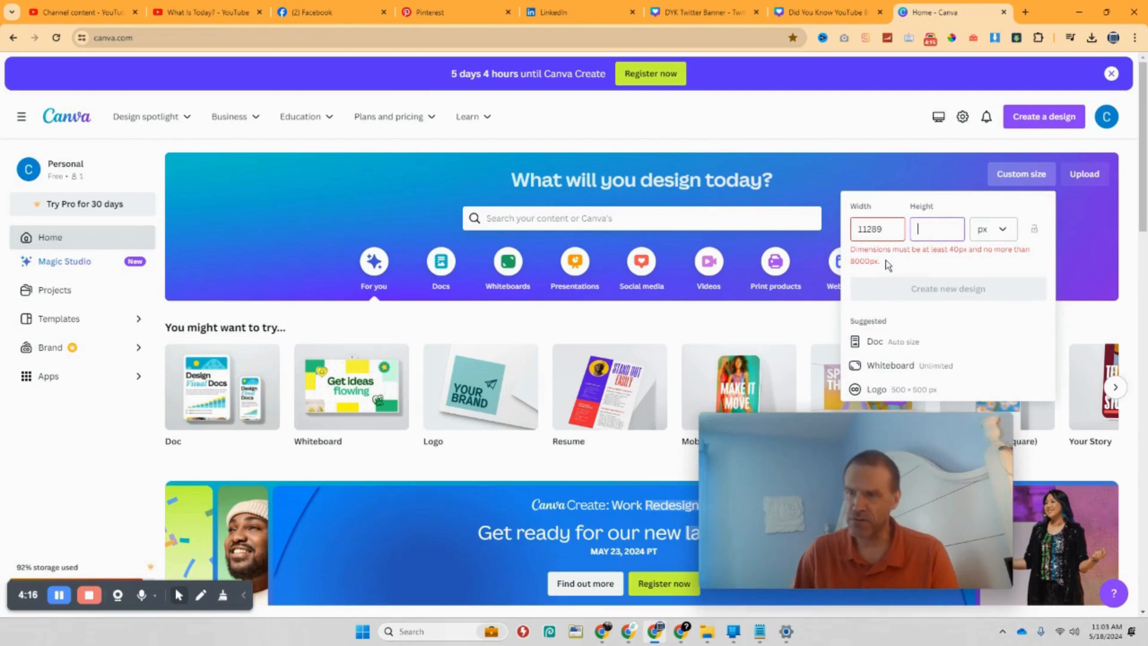
click(894, 229)
key(BackSpace)
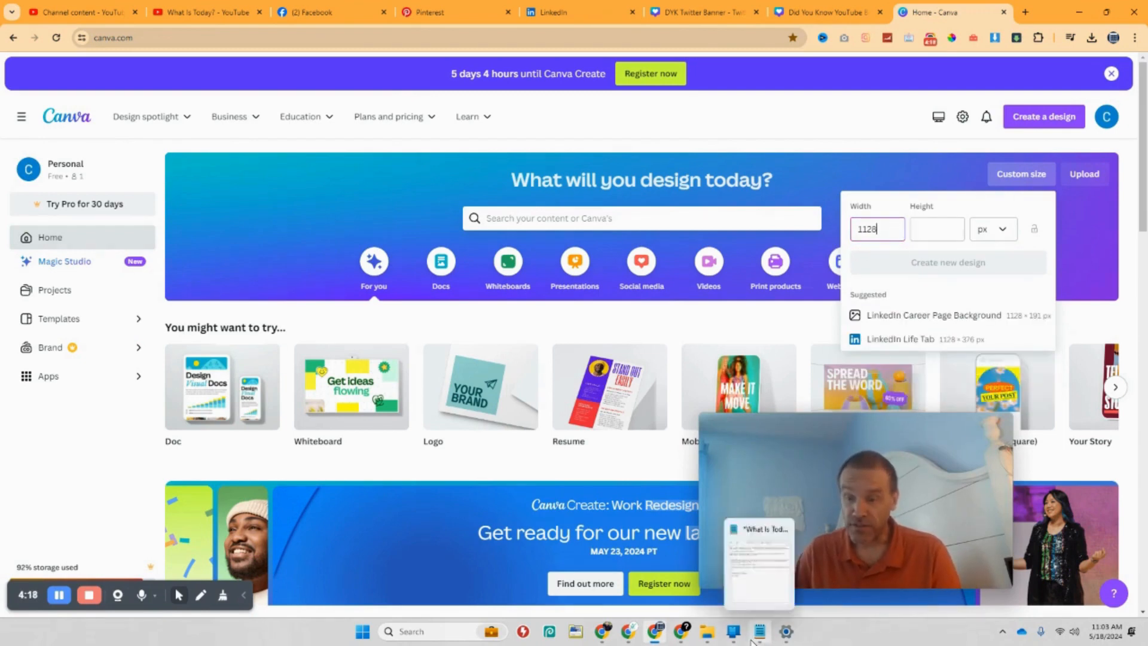
Step: Set the design height to 191 px per the Notepad notes and create it as a LinkedIn Career Page Background
click(759, 631)
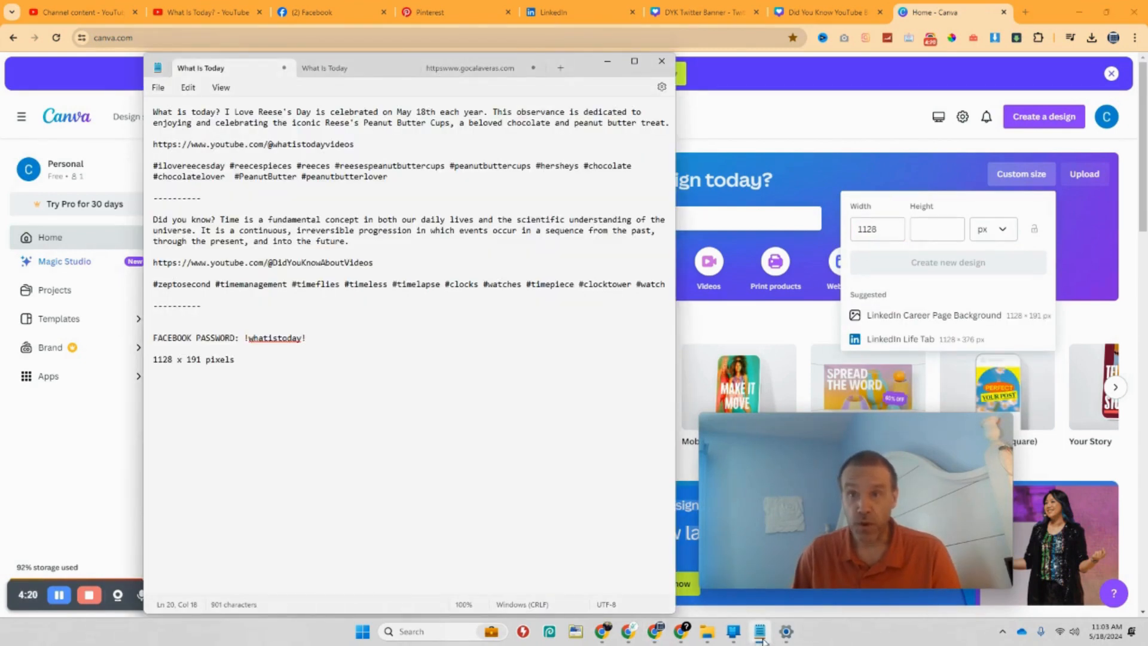
click(936, 230)
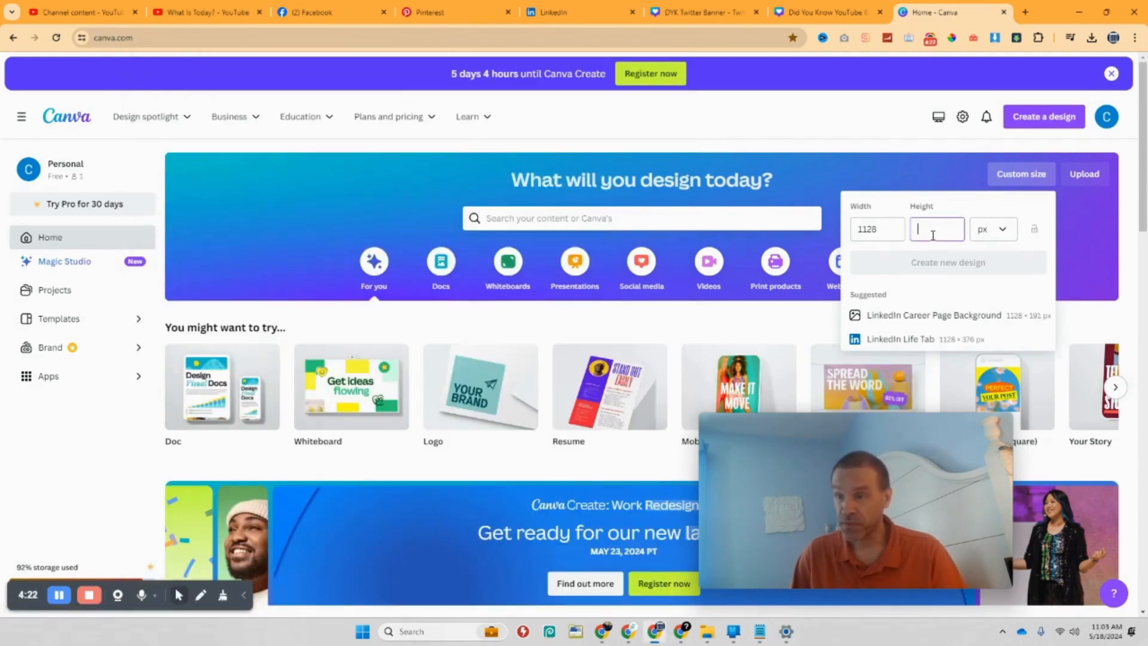
text(191)
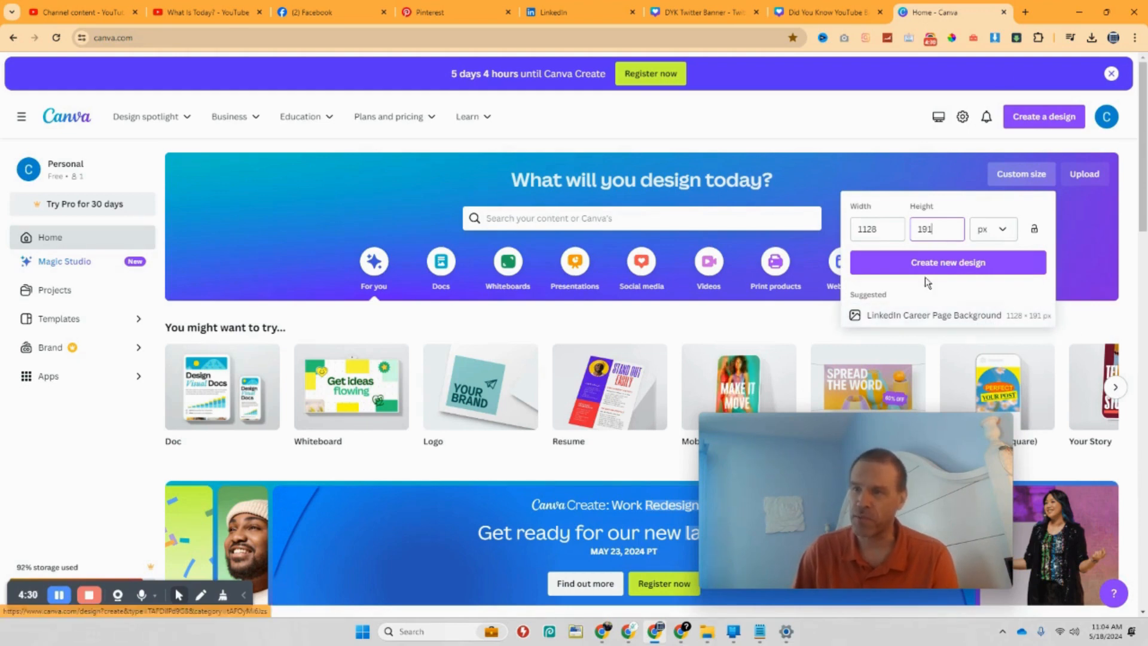
click(955, 317)
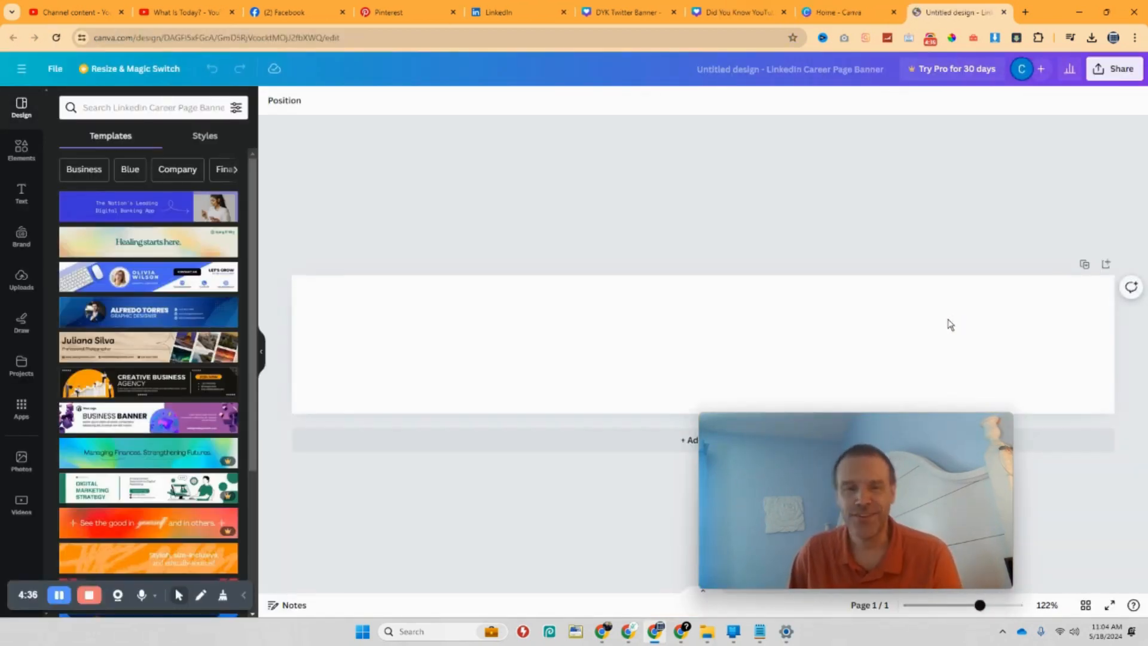
Step: Go to the existing DYK Twitter Banner design and copy its library background image
drag(806, 432, 664, 114)
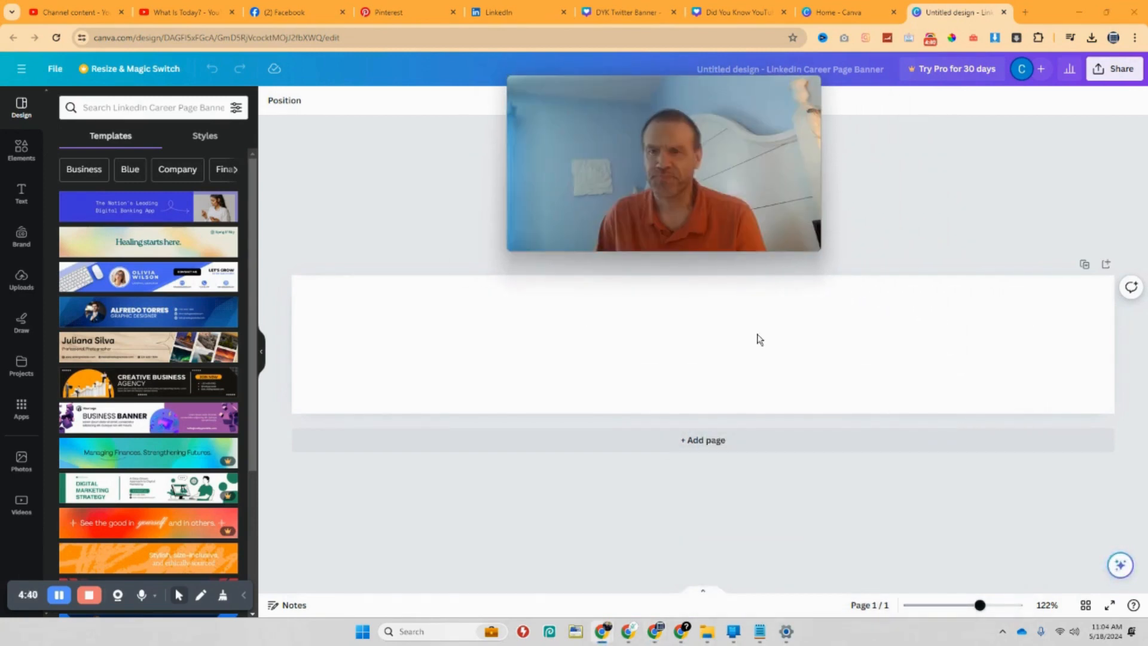
click(22, 279)
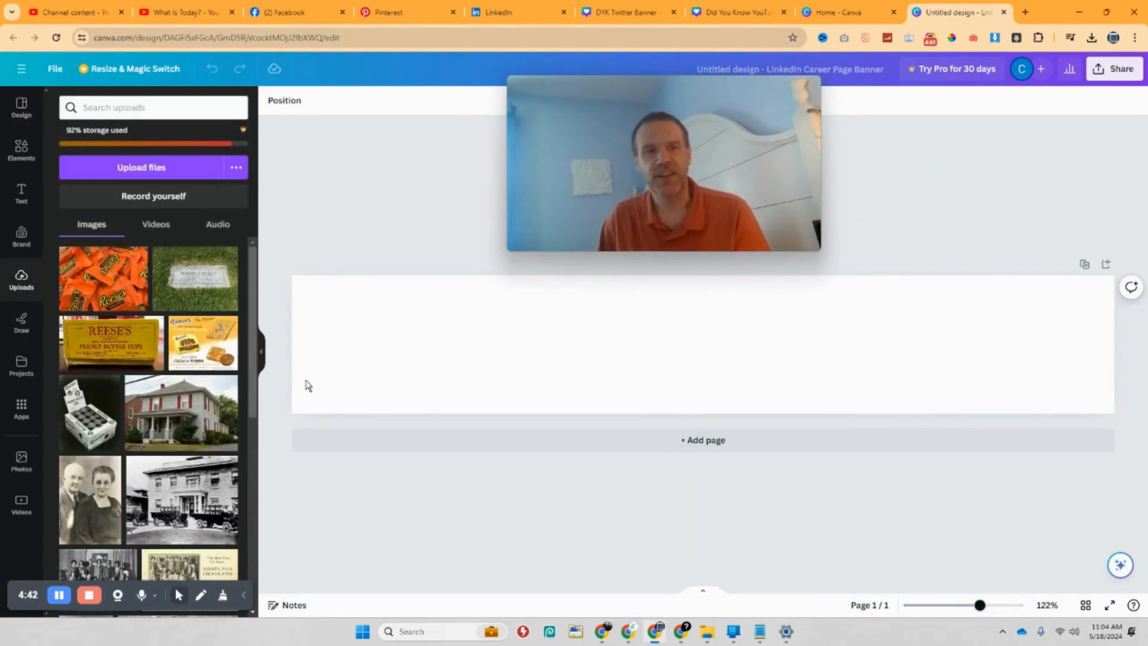
click(861, 12)
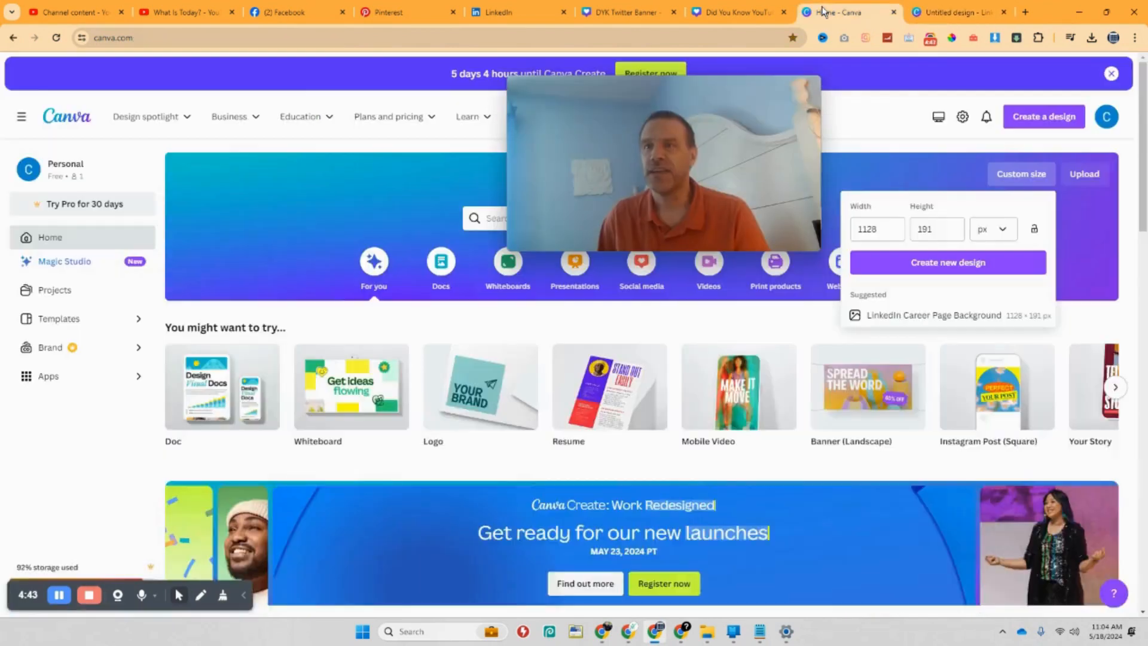
click(735, 13)
mouse_move(579, 217)
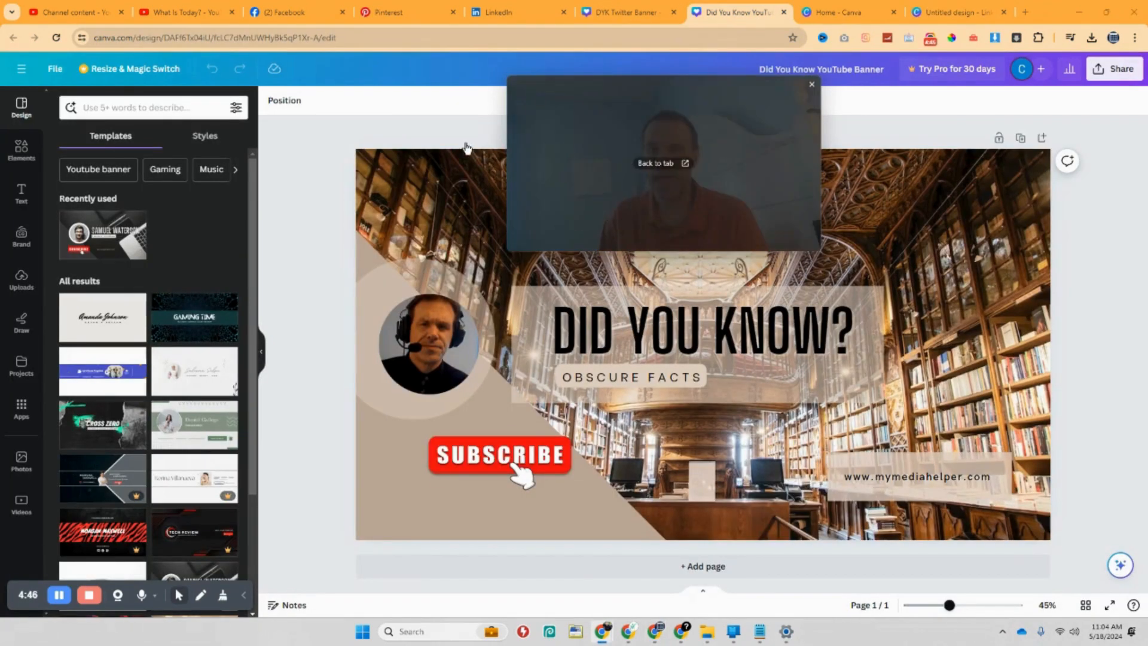
click(641, 13)
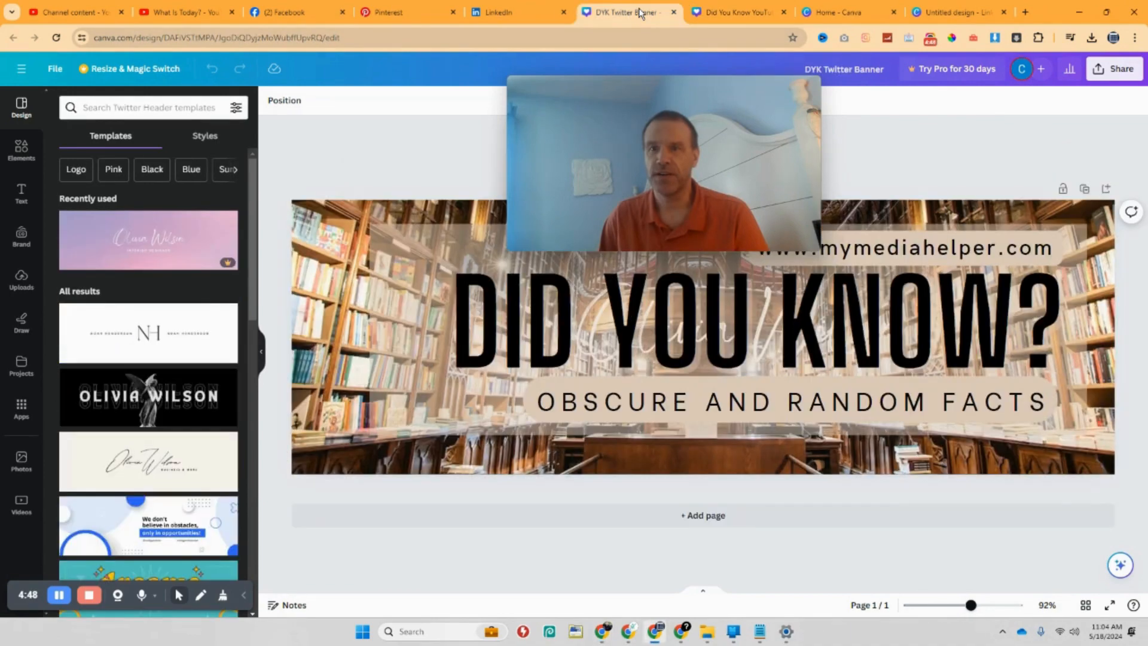
click(937, 214)
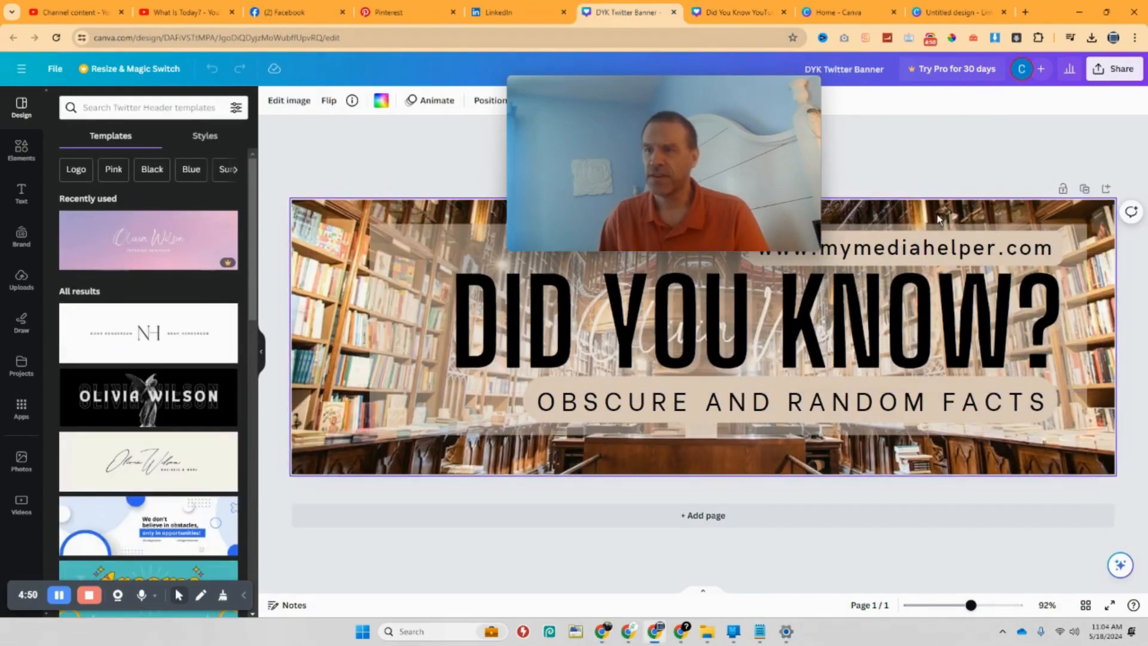
right_click(938, 214)
click(957, 228)
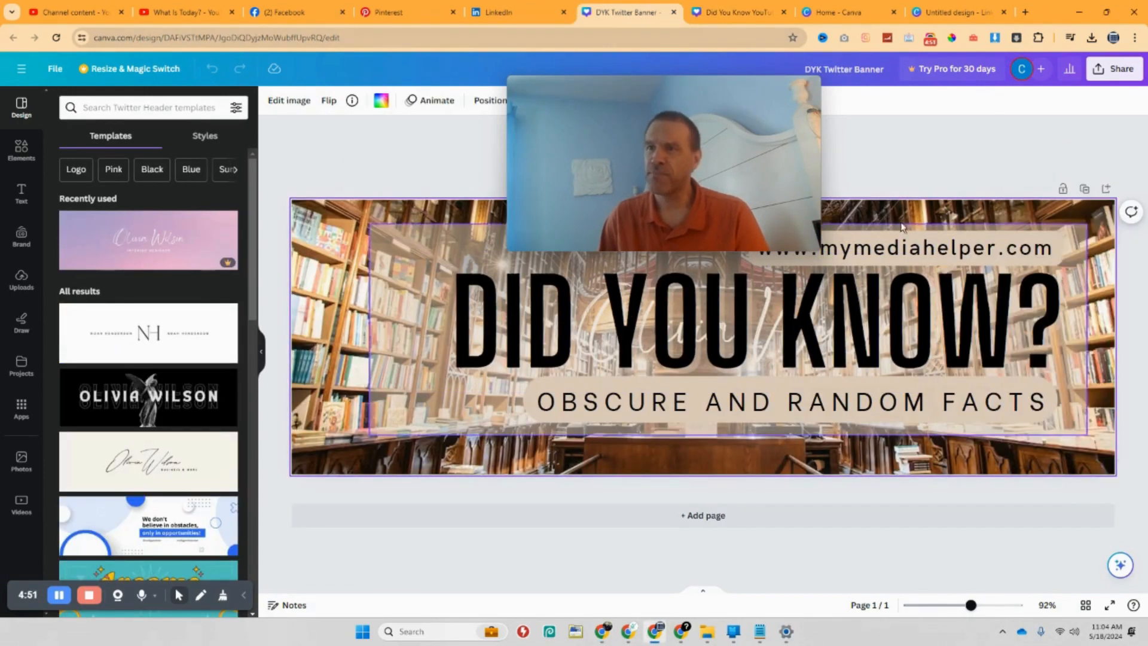
Step: Paste the copied library image into the blank LinkedIn Career Page Banner as its background
click(966, 1)
right_click(354, 362)
click(395, 396)
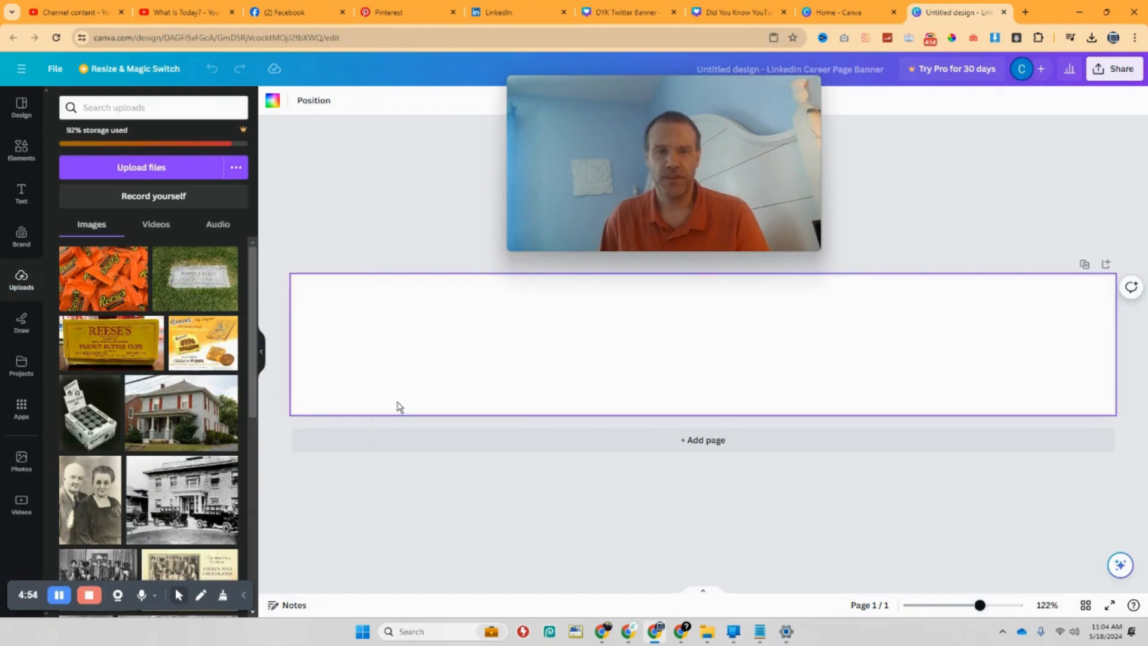
click(584, 342)
click(584, 341)
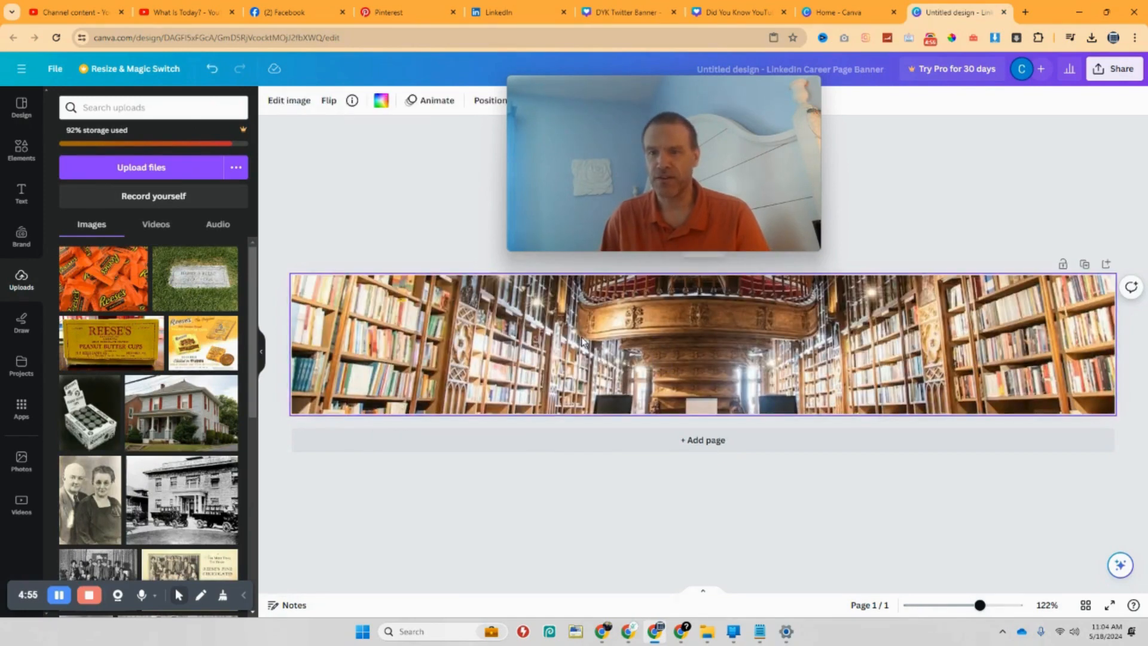
Step: Shift the background image slightly upward within the banner frame to adjust the visible part of the library
double_click(584, 342)
mouse_move(583, 341)
mouse_down()
mouse_move(591, 372)
mouse_move(591, 329)
mouse_up()
click(280, 230)
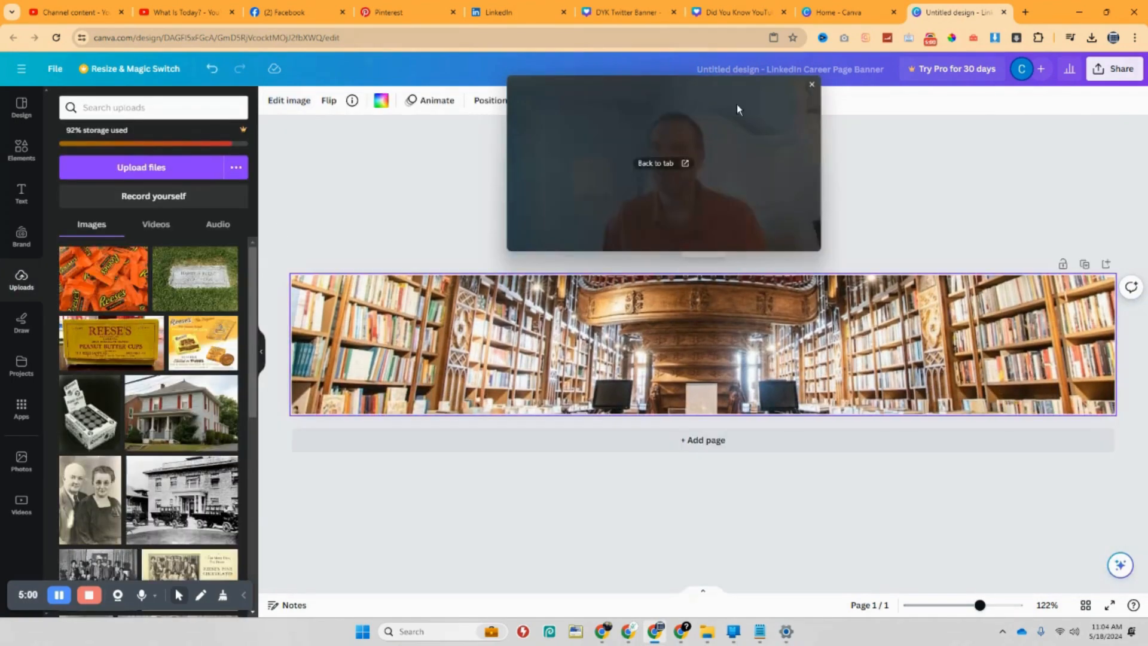
Step: Rename the untitled banner design as Did You Know LinkedIn
drag(737, 109, 318, 69)
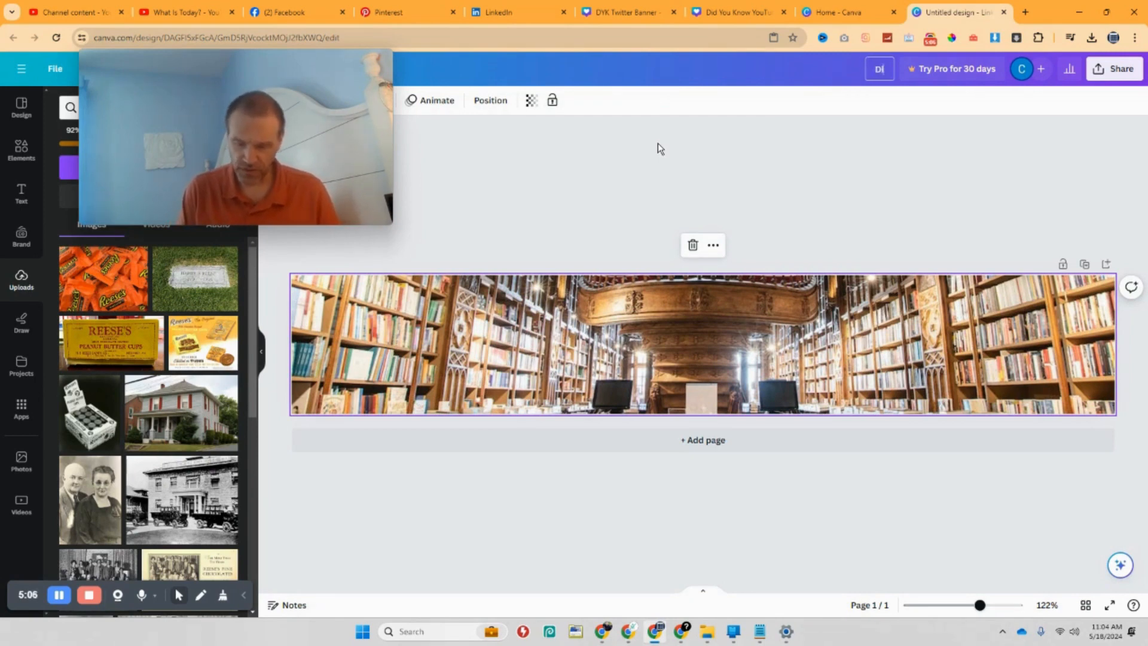
text(Know LinkedIn)
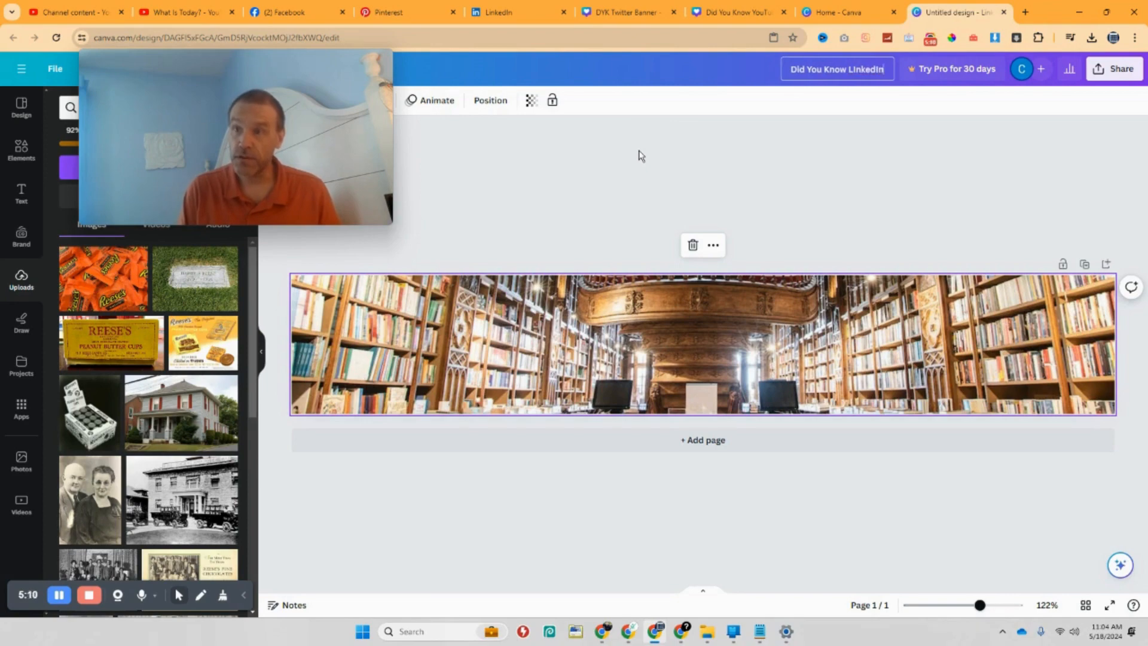
click(749, 180)
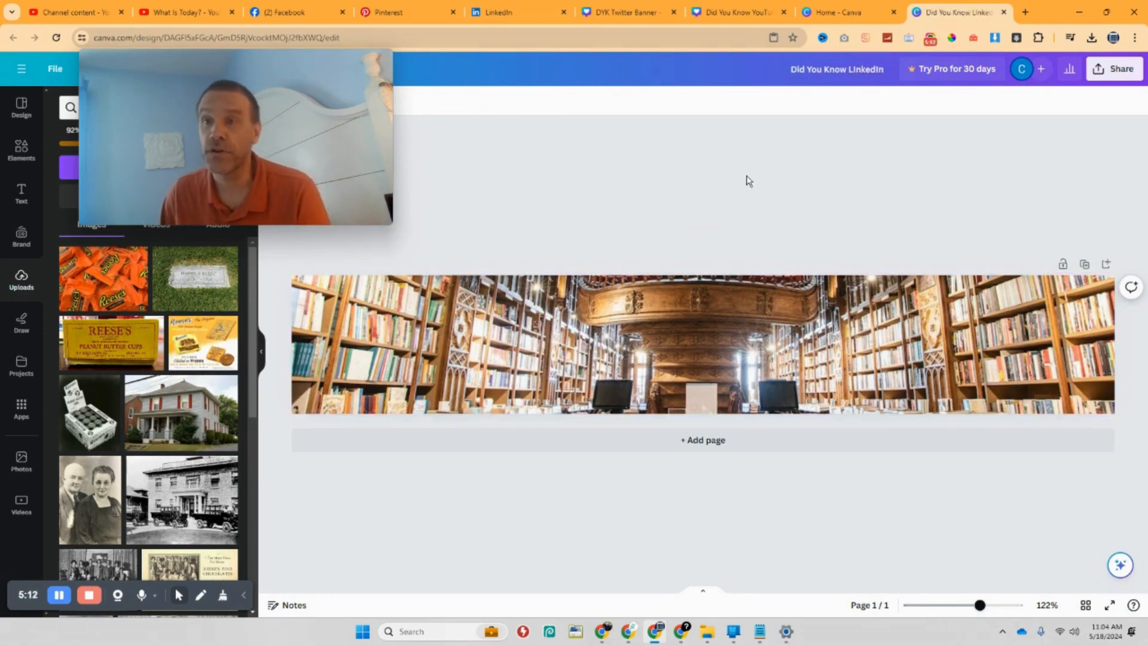
Step: Select the title, subtitle, website text and overlay shapes together in the DYK Twitter Banner design and copy them
click(731, 20)
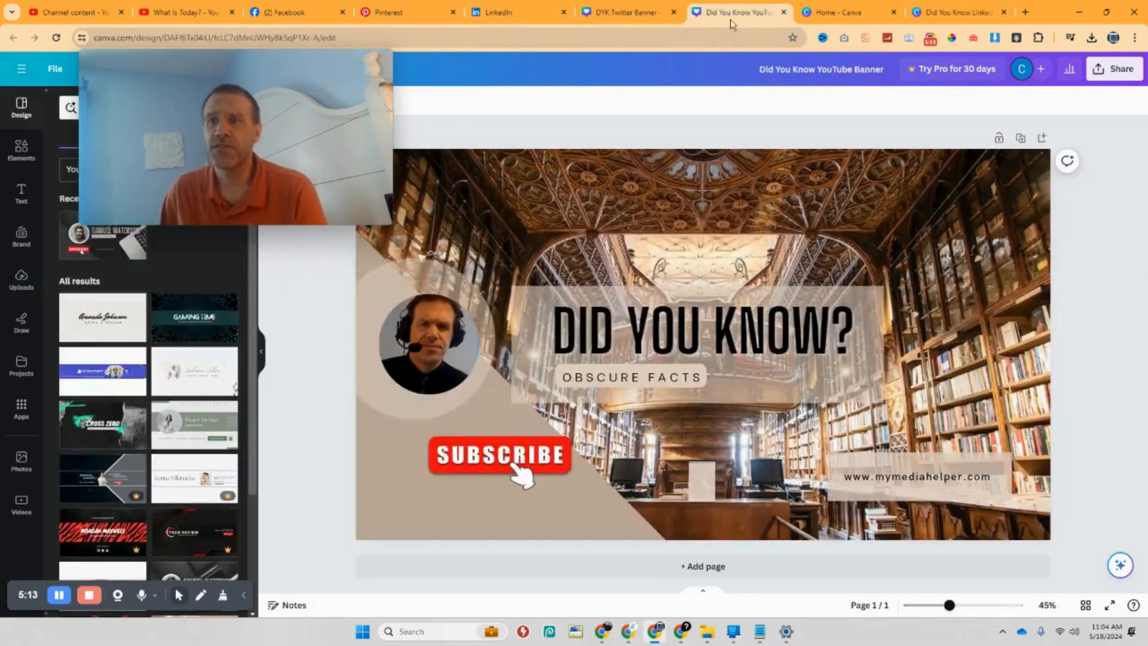
click(821, 21)
click(620, 12)
click(660, 275)
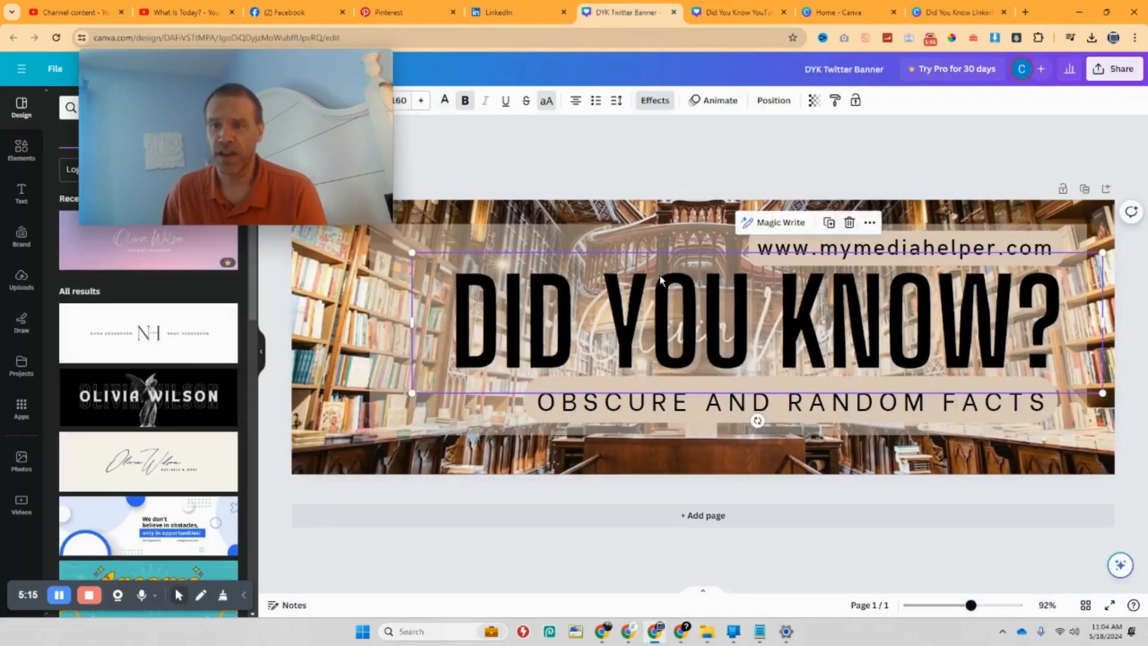
right_click(668, 295)
click(378, 293)
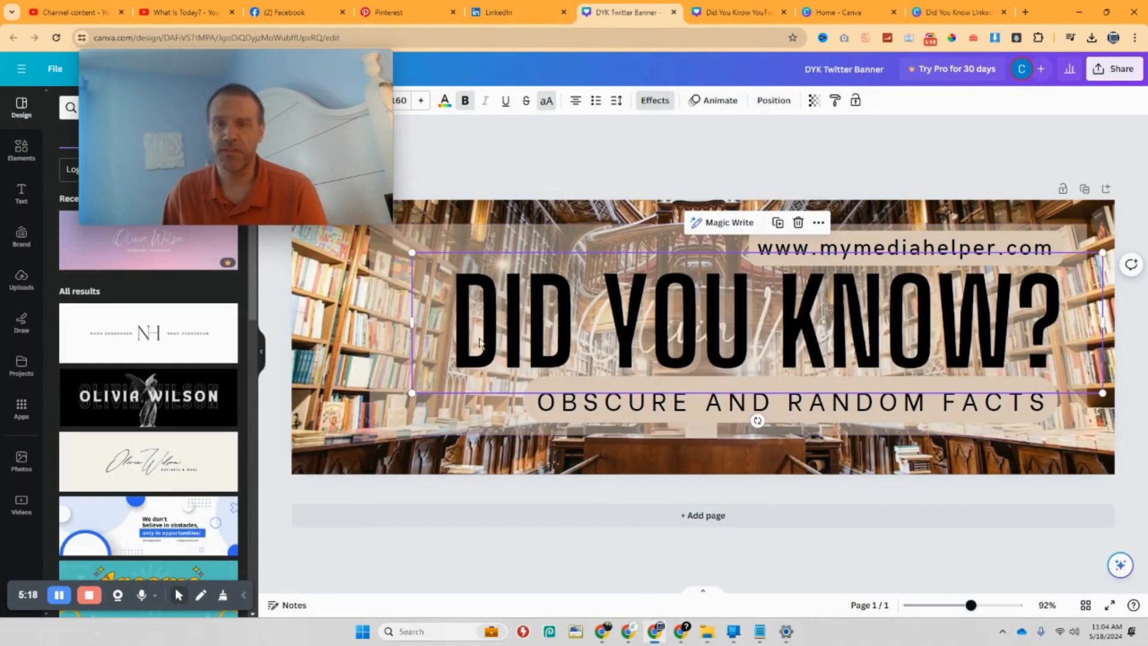
click(1097, 473)
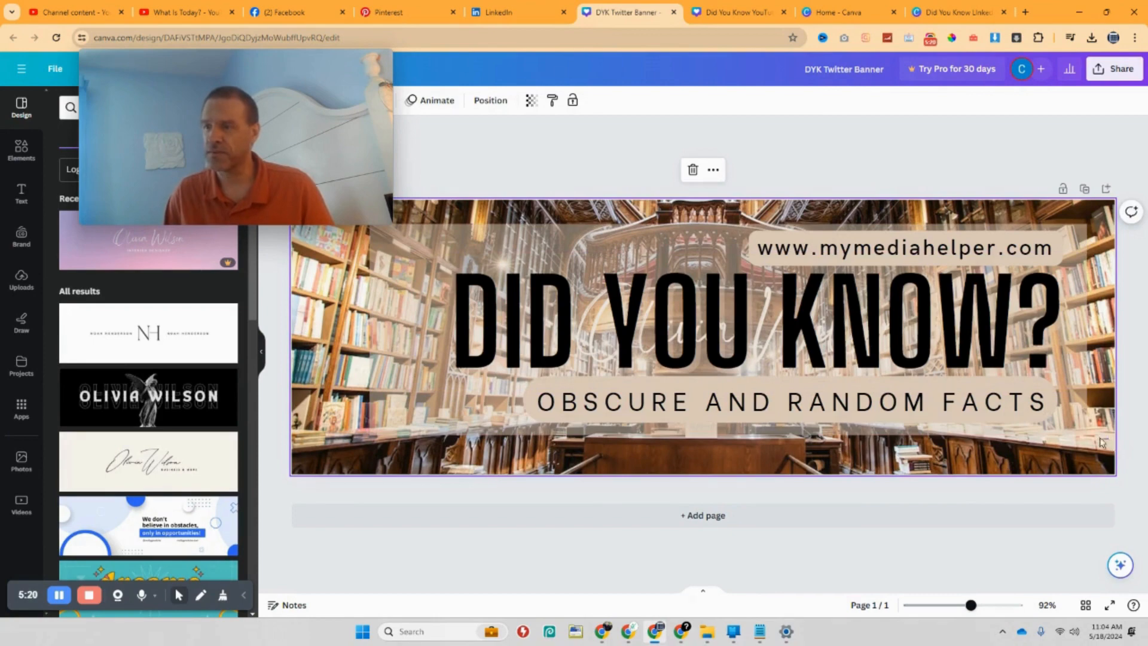
drag(1103, 442, 358, 225)
right_click(467, 281)
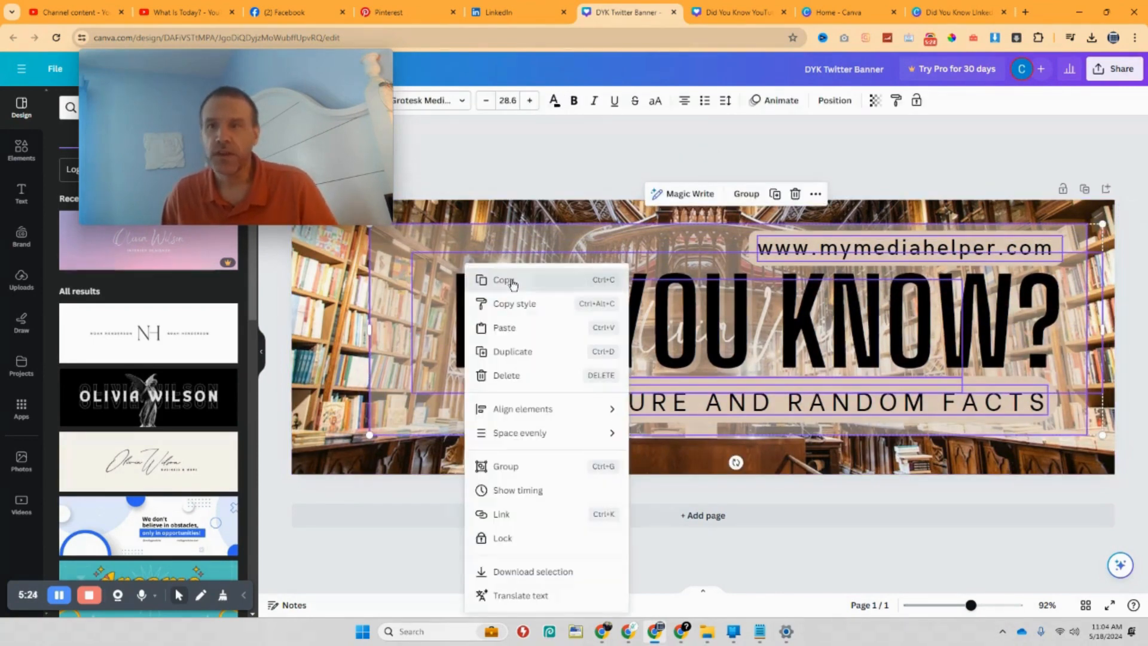
click(502, 282)
Step: Paste the copied text and overlay elements onto the Did You Know LinkedIn banner
click(942, 5)
right_click(622, 332)
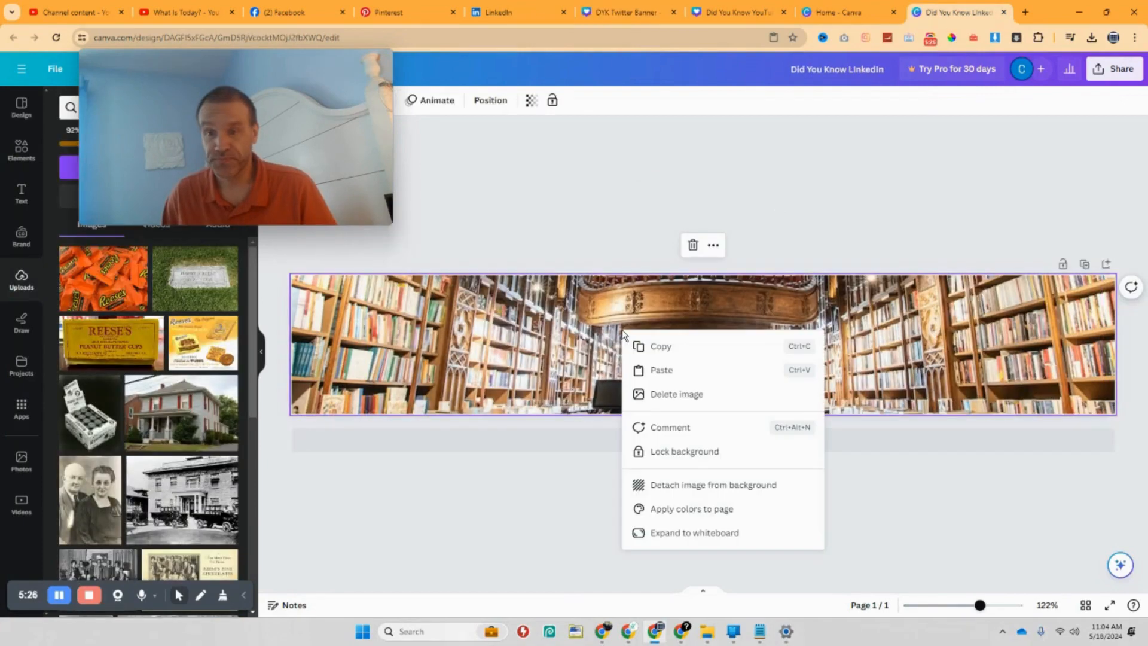
click(658, 370)
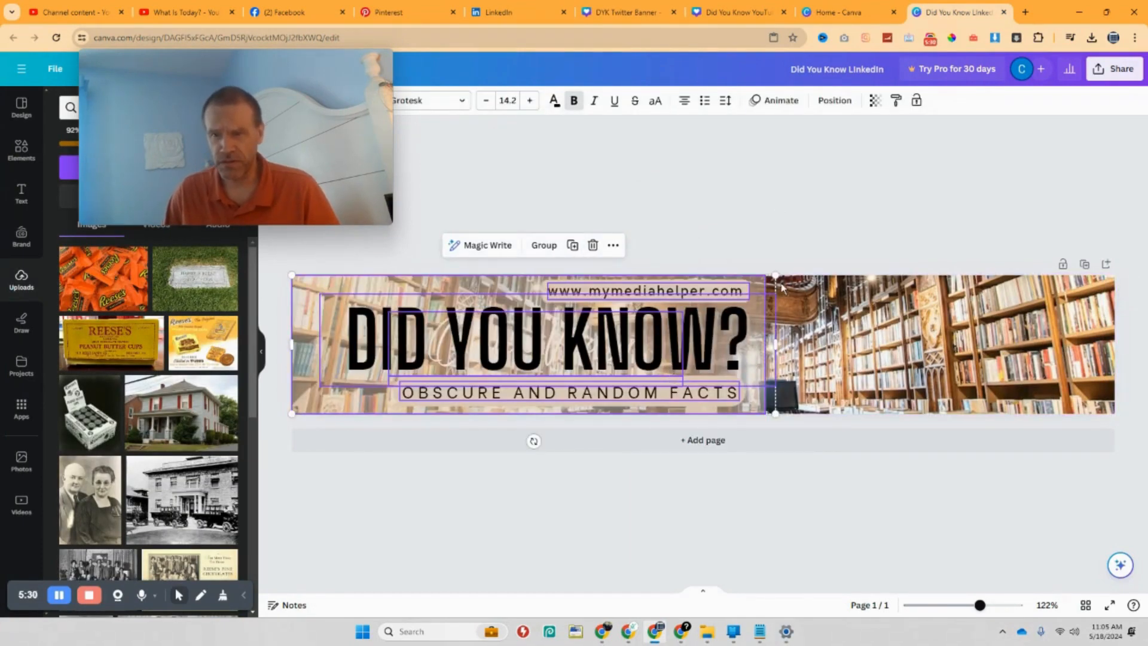
Step: Scale the pasted text and overlay elements down slightly and center them on the banner
drag(776, 274, 720, 292)
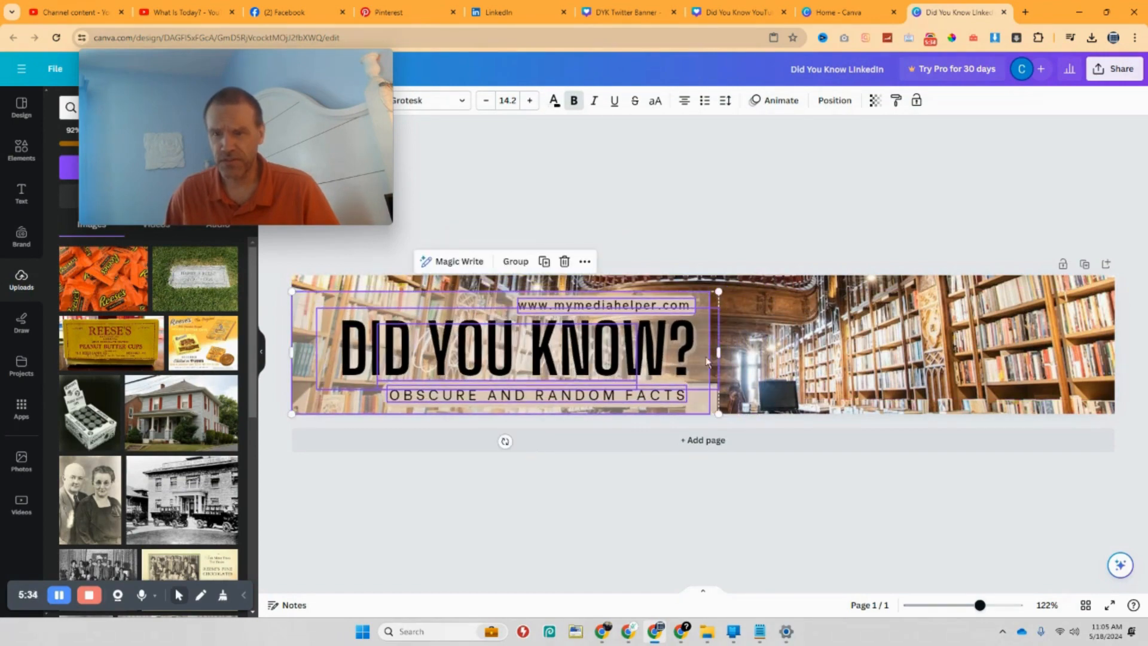
drag(706, 362, 870, 359)
click(877, 232)
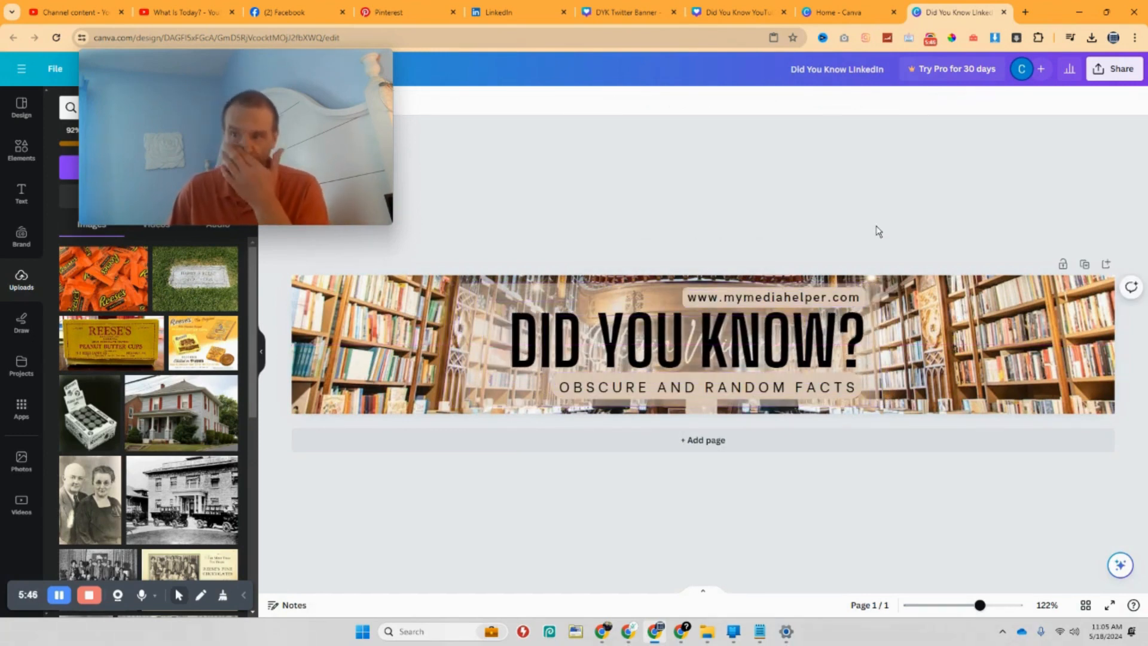
Step: Download the Did You Know LinkedIn banner from Canva as a PNG
click(1116, 70)
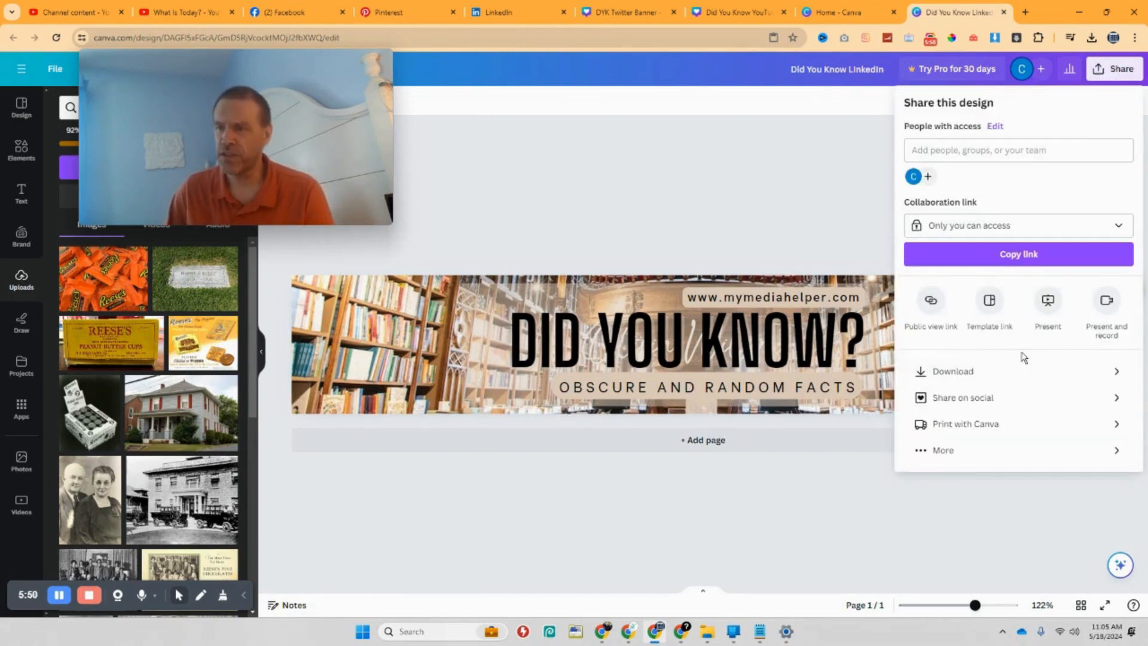
click(760, 635)
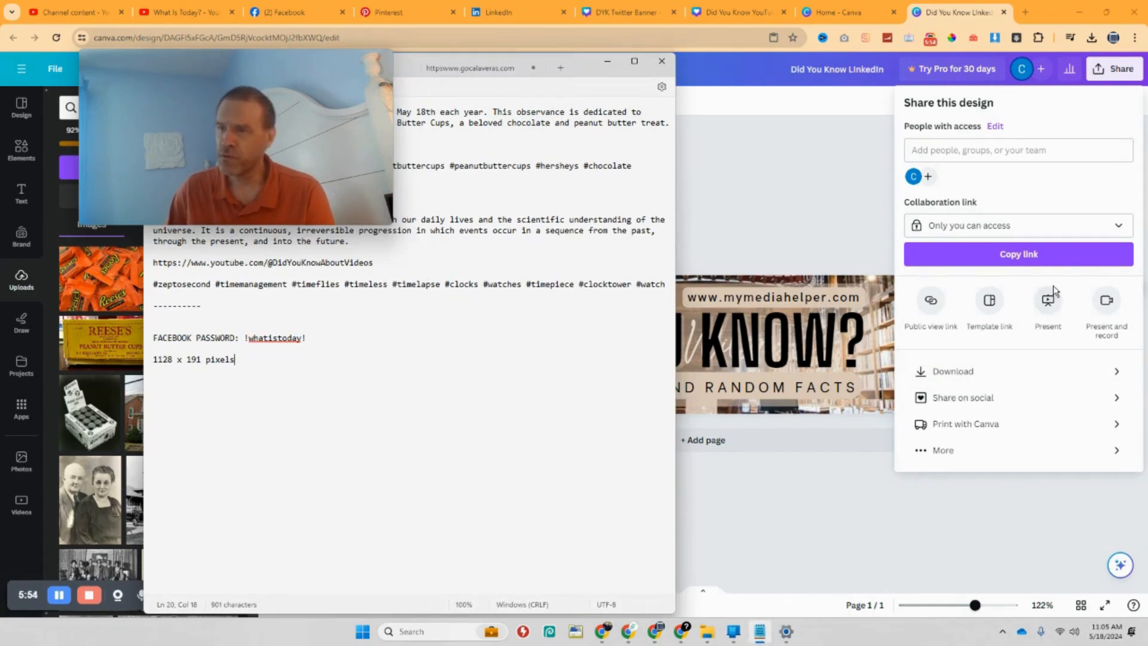
click(1038, 372)
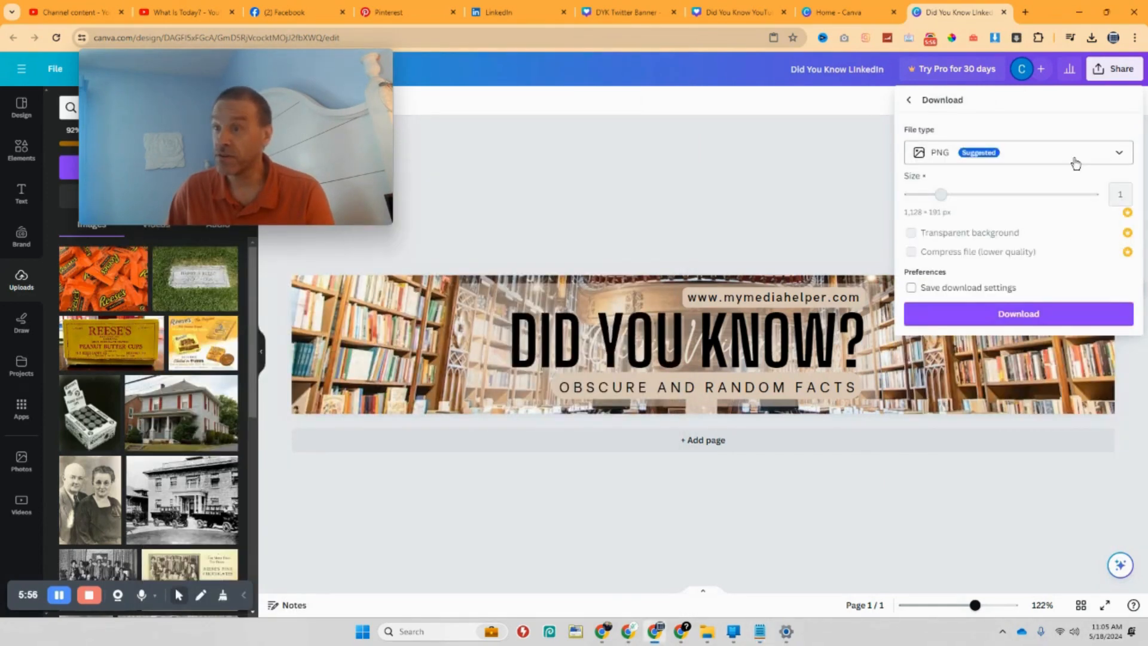
click(1039, 317)
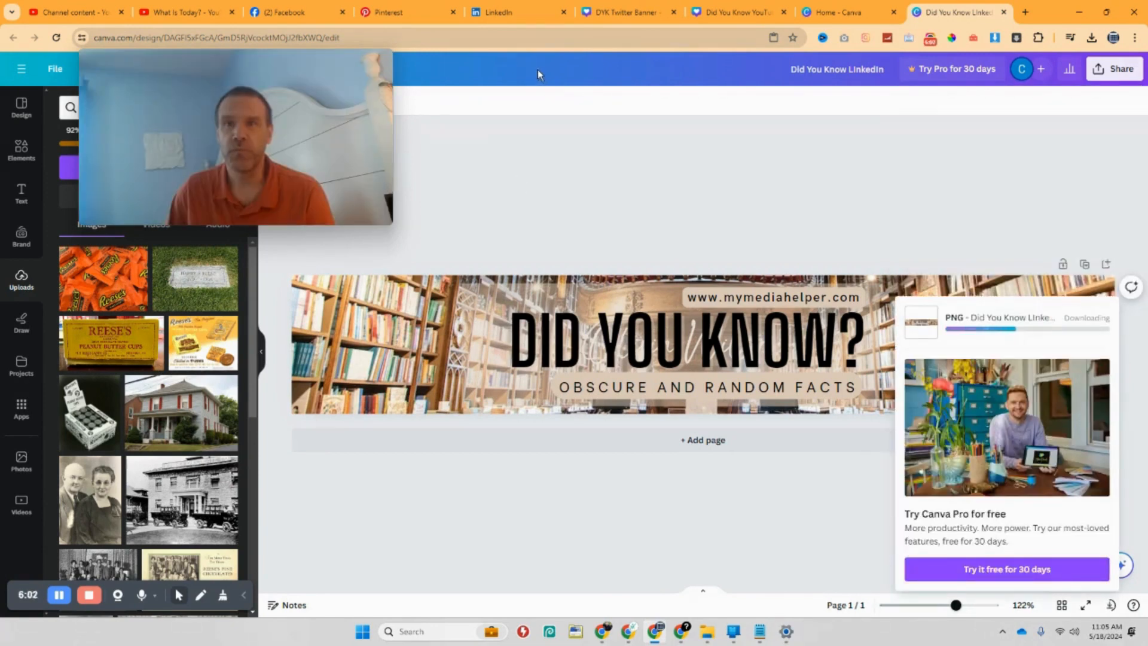
Step: Switch to the LinkedIn page setup form and upload Did You Know LinkedIn.png as the logo
click(535, 20)
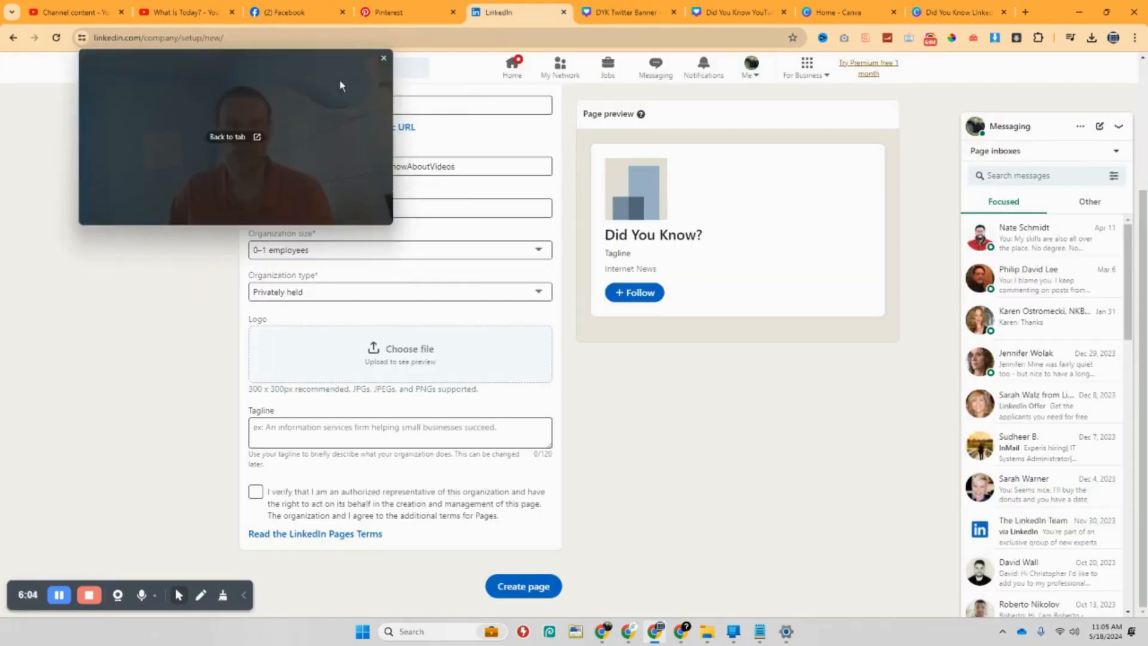
drag(339, 79, 923, 419)
click(399, 366)
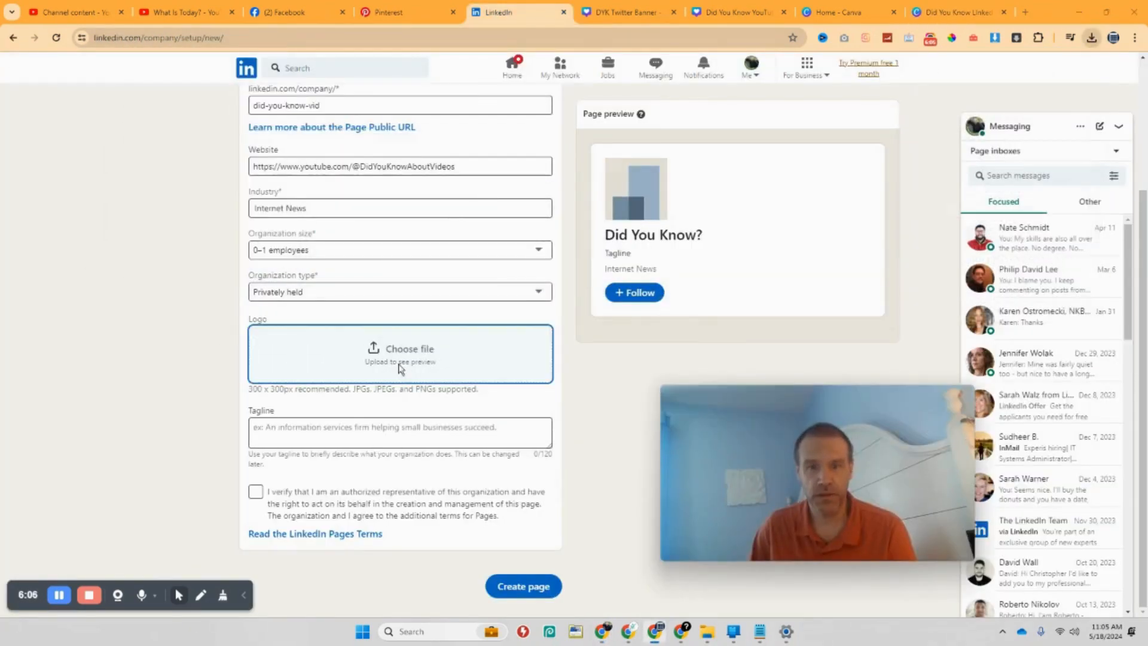
double_click(247, 144)
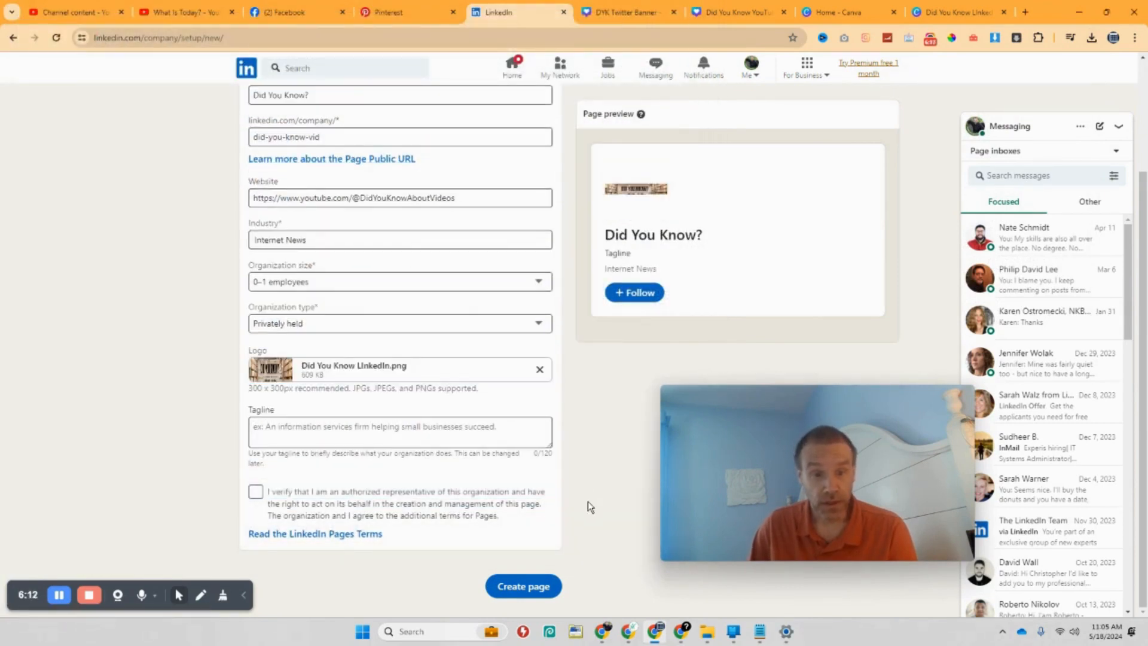
Step: Set the tagline to "Did You Know?", verify being an authorized representative, and create the page
click(400, 432)
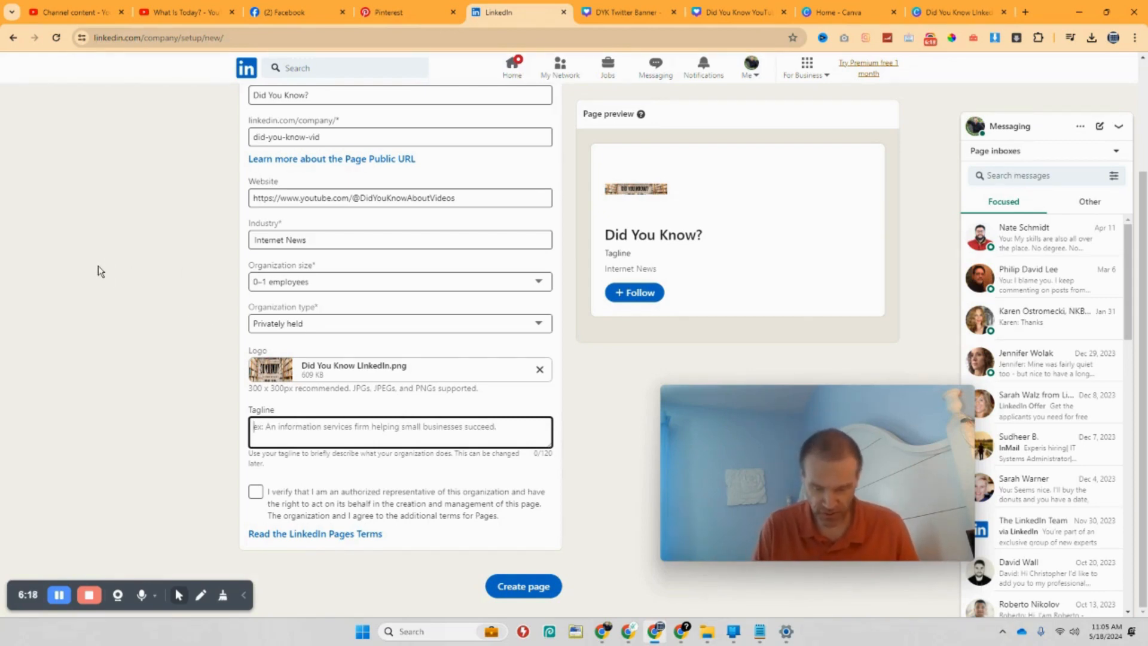
text(Did You Know?)
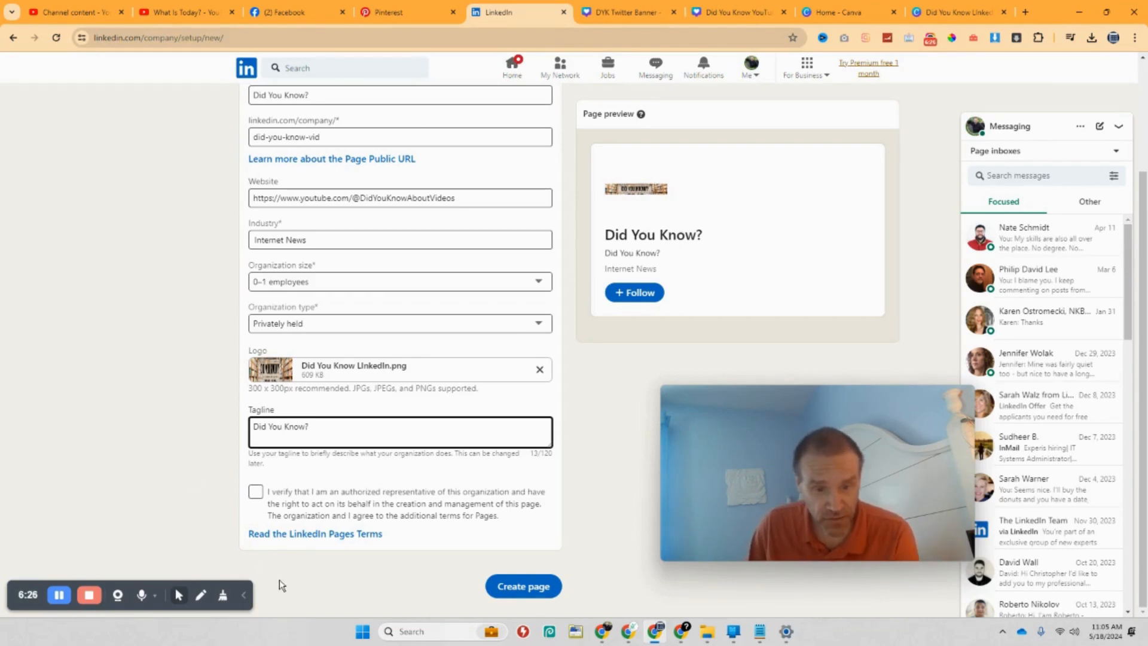
click(257, 490)
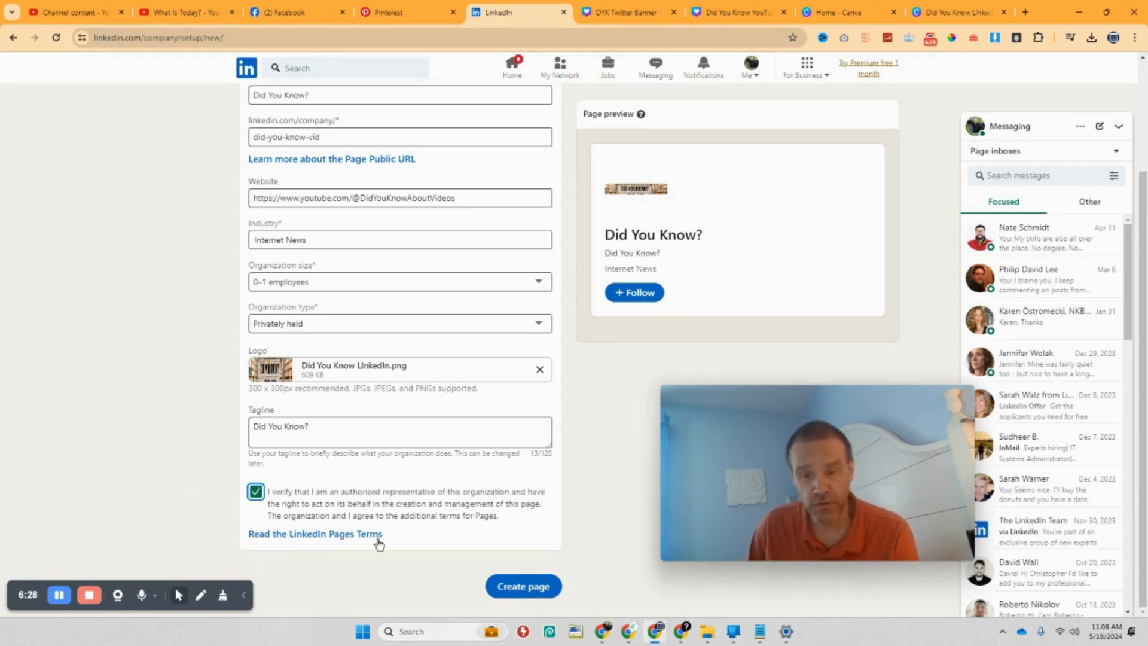
click(535, 595)
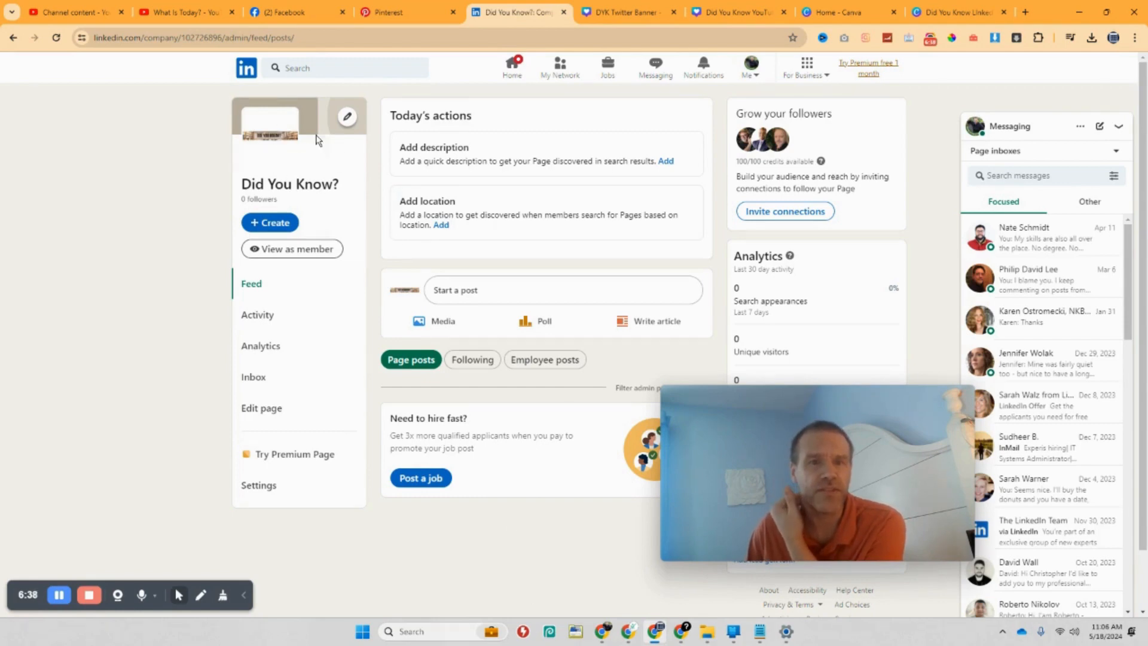
Step: Upload the downloaded Did You Know LinkedIn banner as the page's cover image and apply it uncropped
click(346, 117)
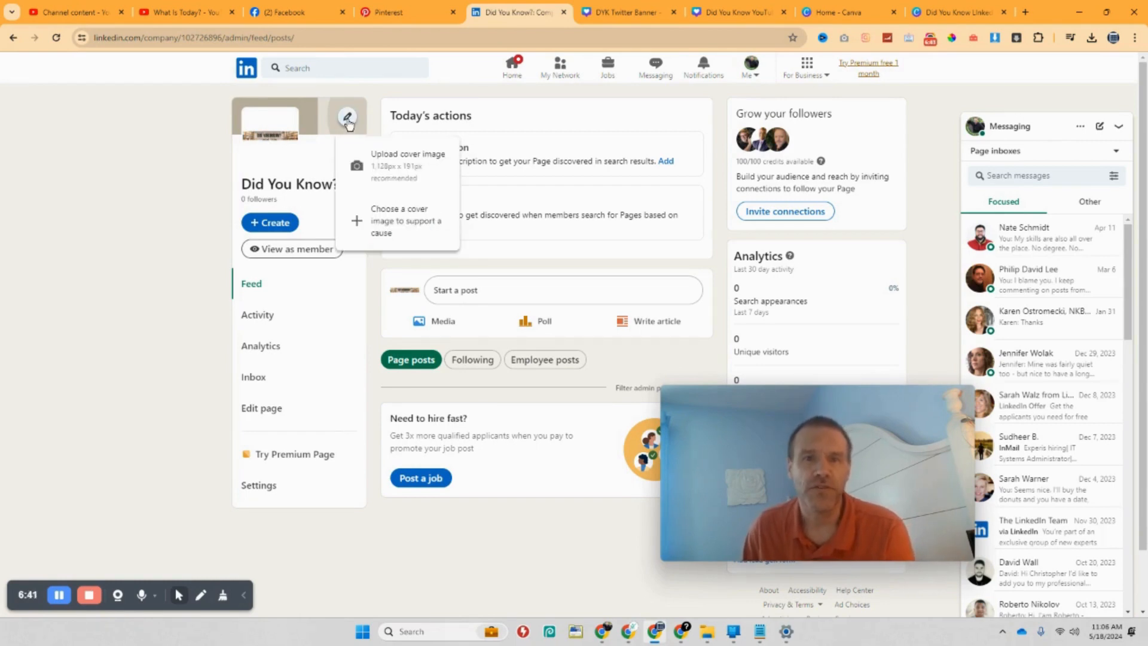
click(408, 172)
double_click(258, 137)
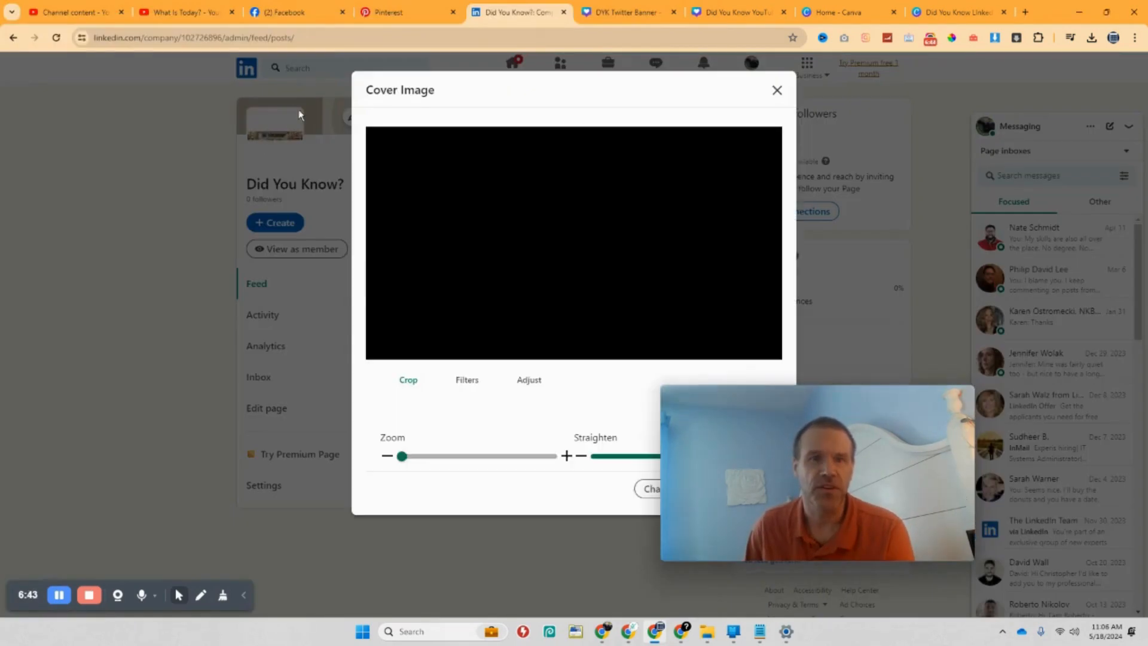
drag(784, 403, 930, 384)
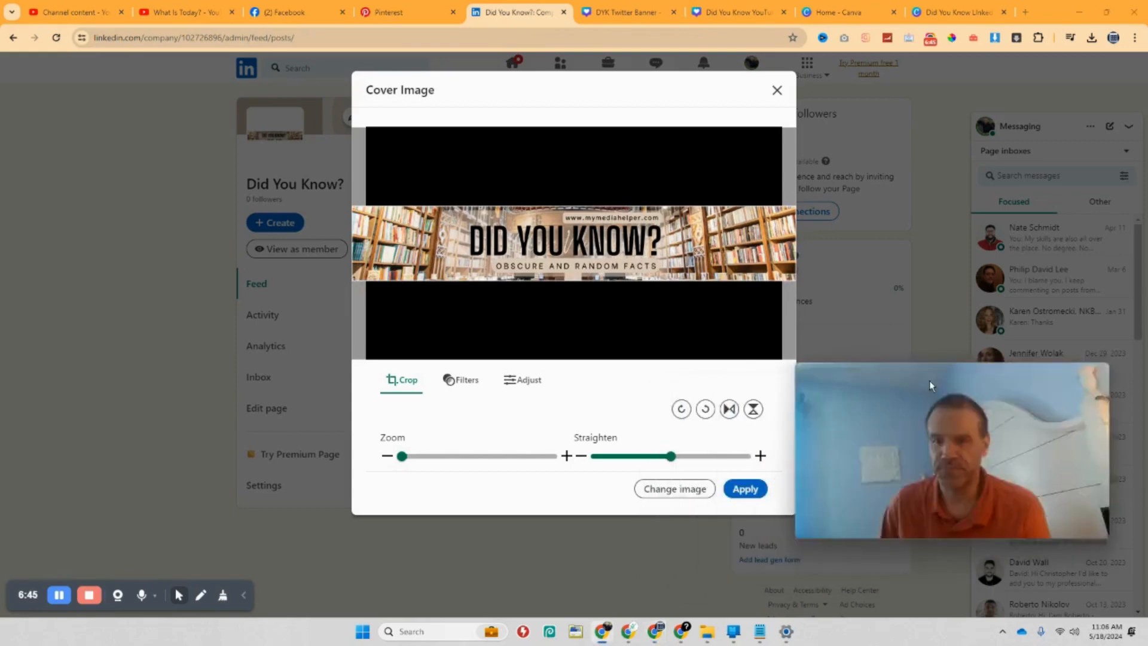
click(743, 489)
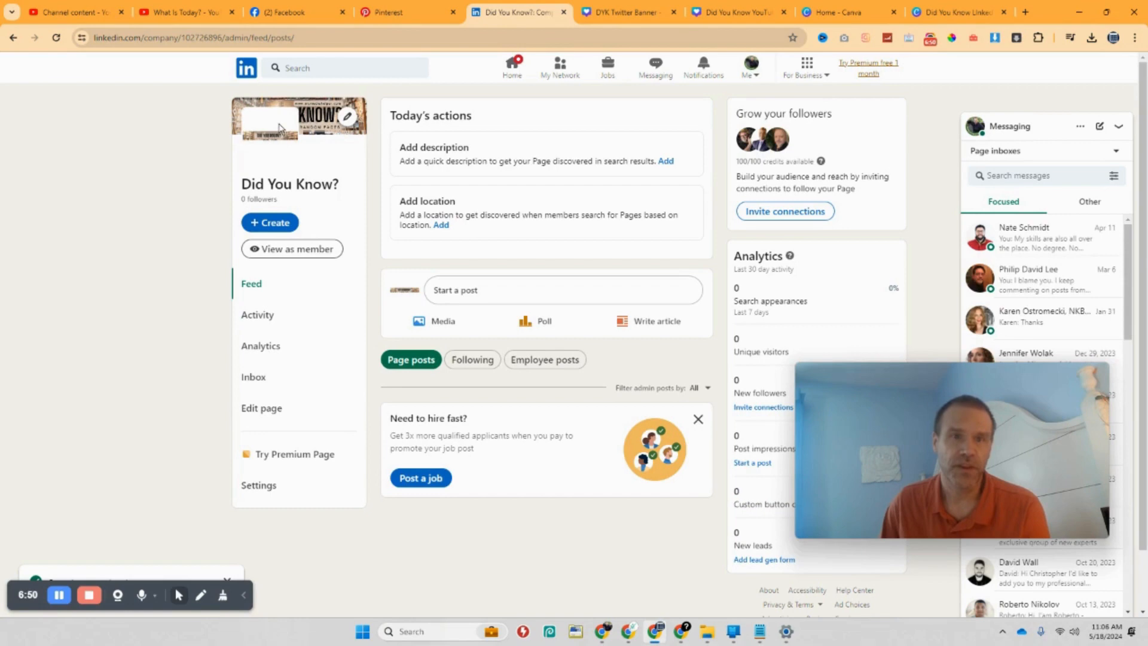
Step: Replace the page's logo with the sports-caster image from the Desktop's Work > Older Documents folder, save it, and decline sharing a post
click(259, 487)
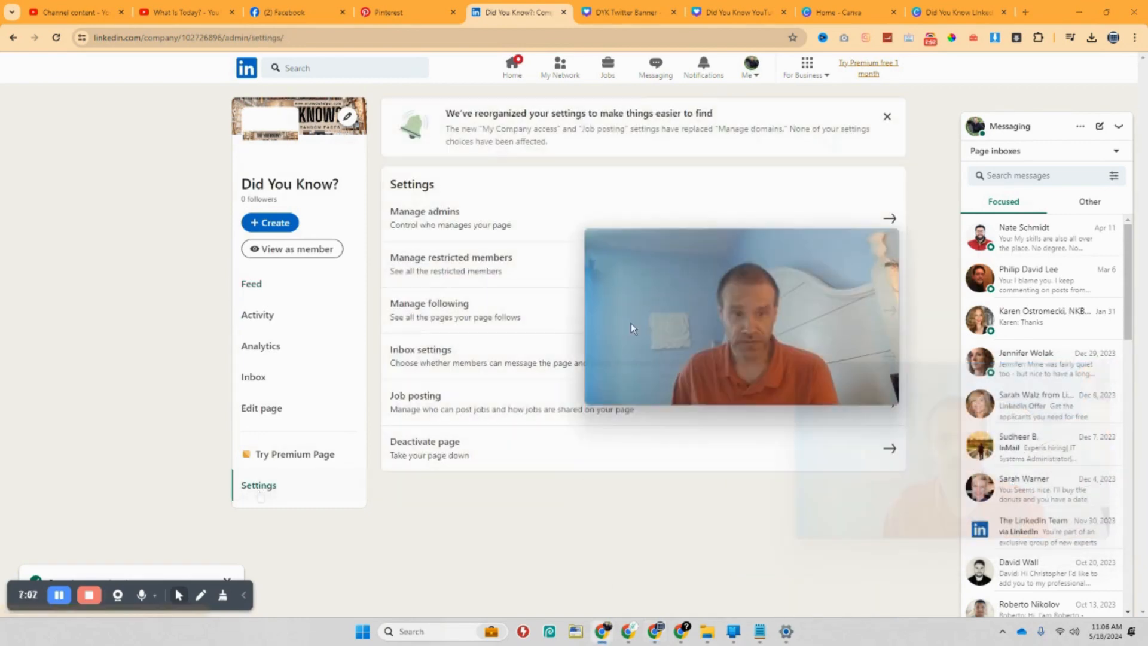
click(263, 408)
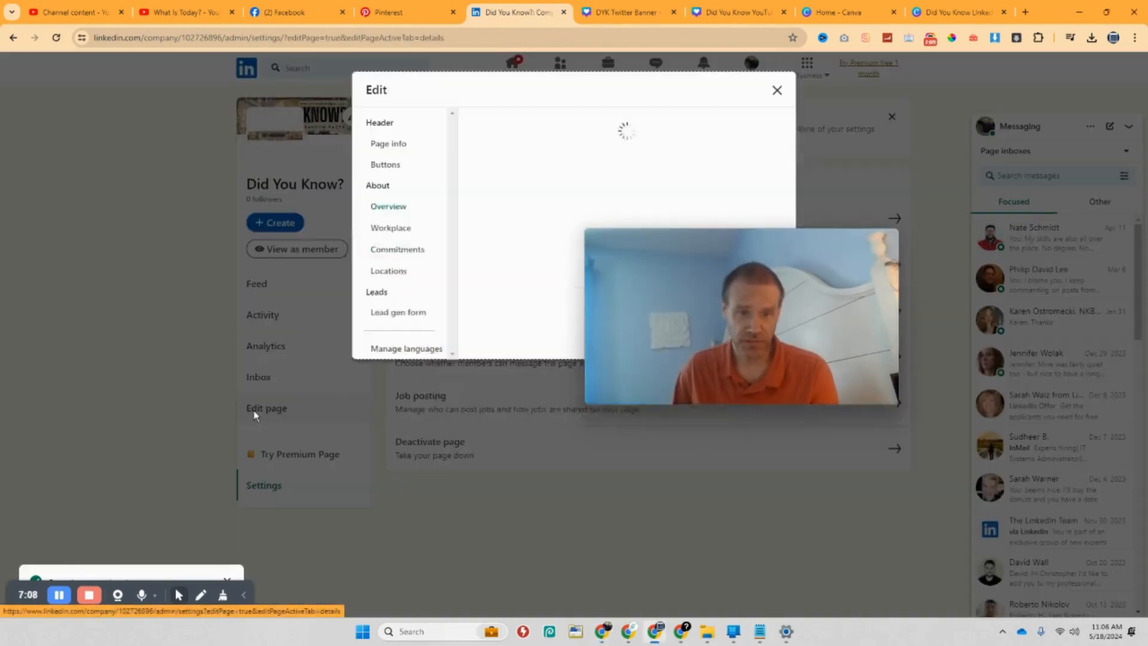
drag(627, 365, 886, 499)
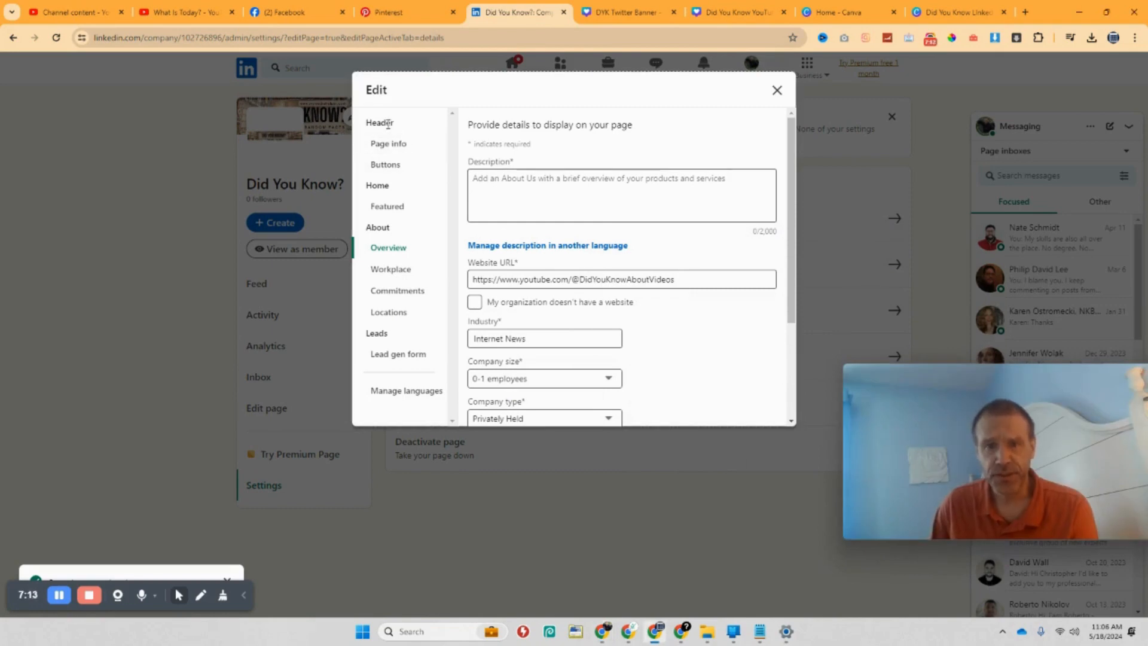
click(392, 142)
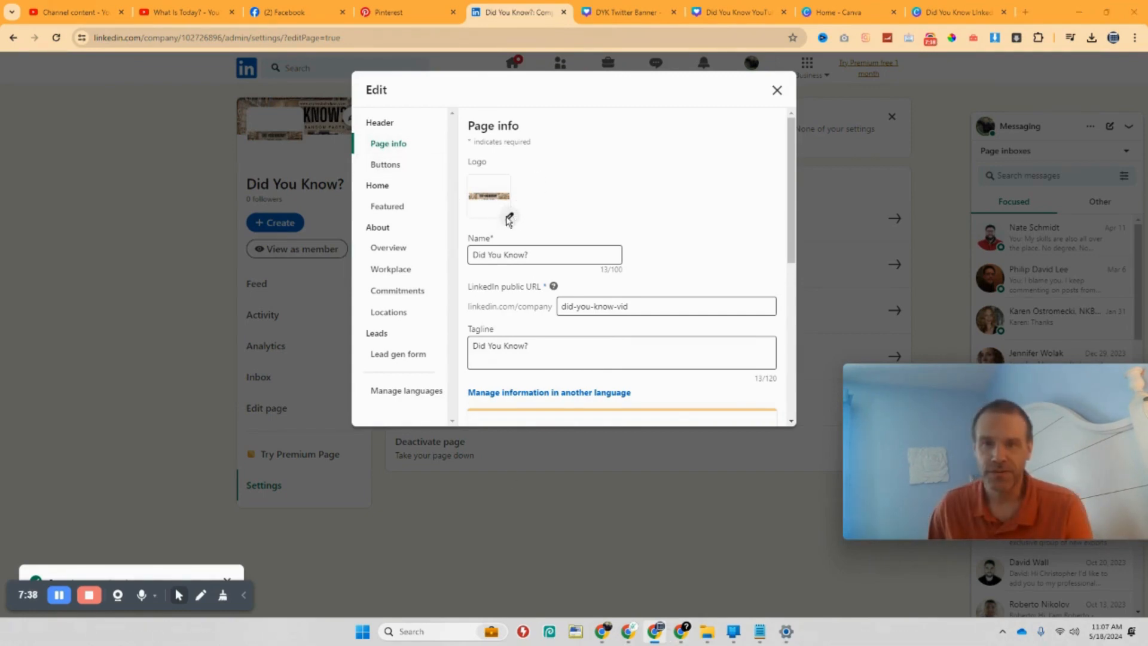
click(509, 219)
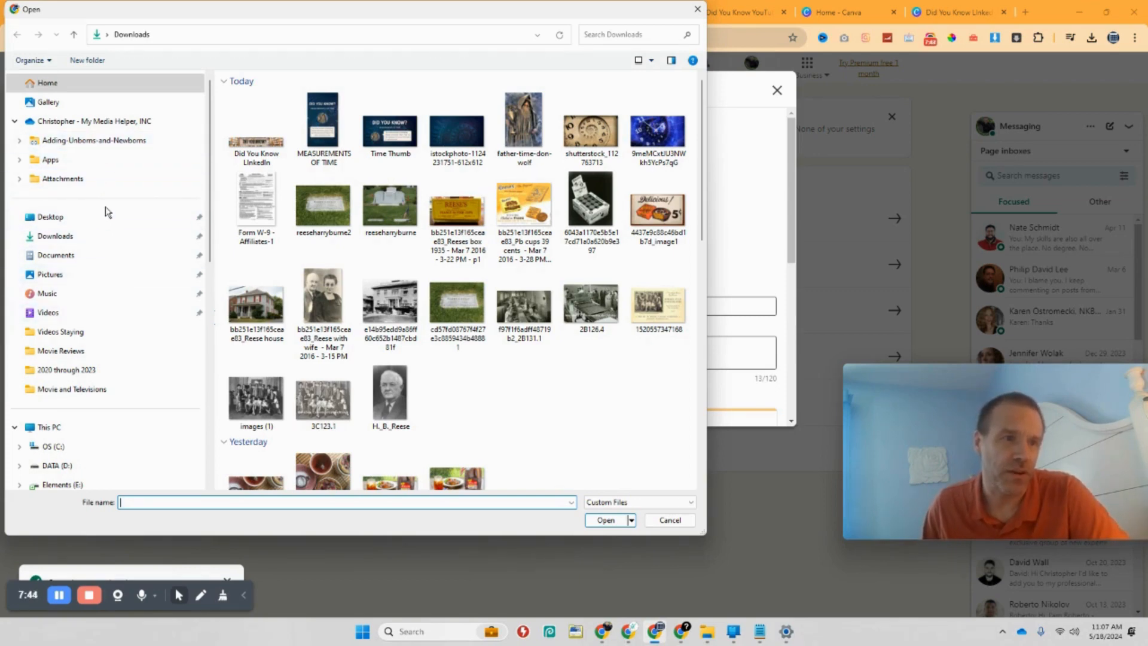
click(83, 237)
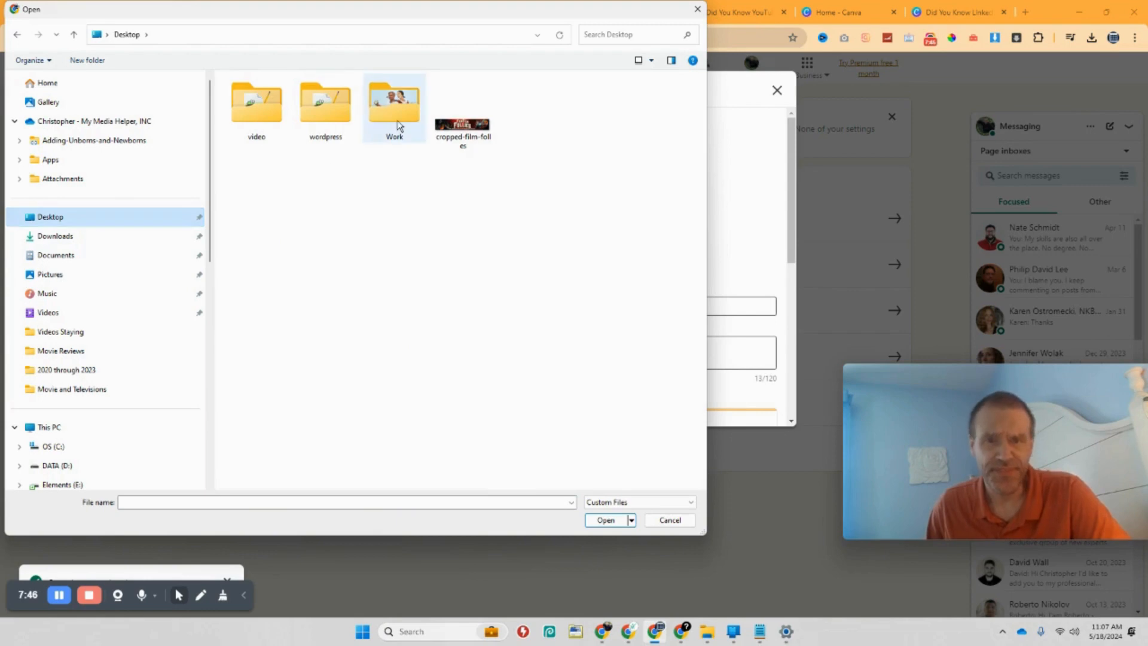
double_click(392, 101)
double_click(251, 104)
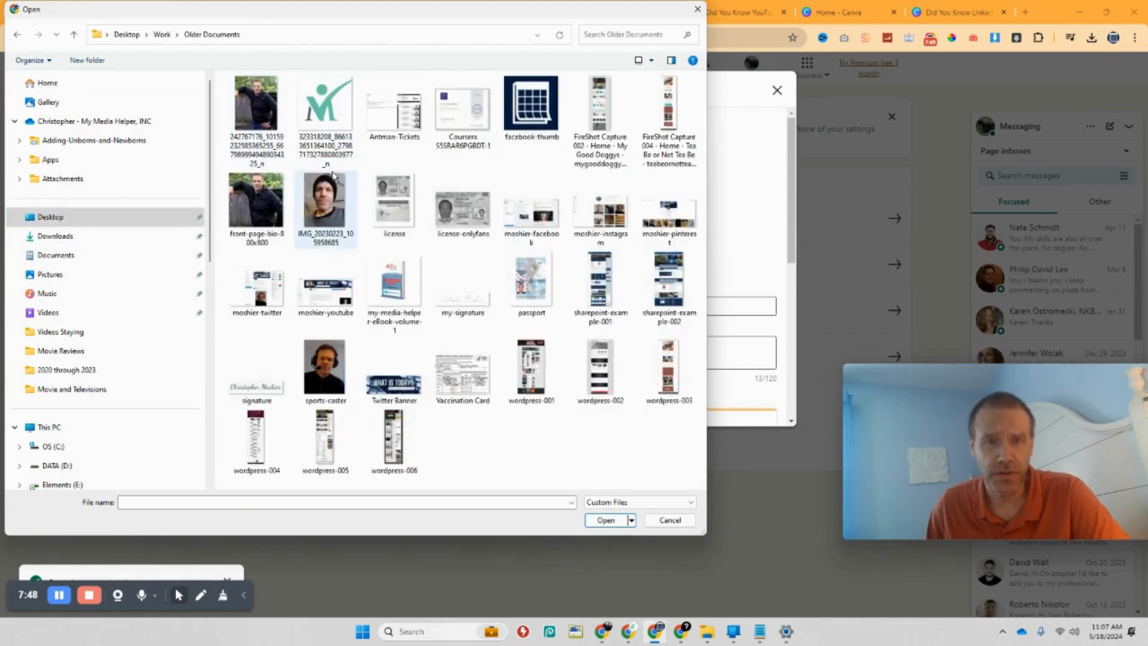
click(325, 366)
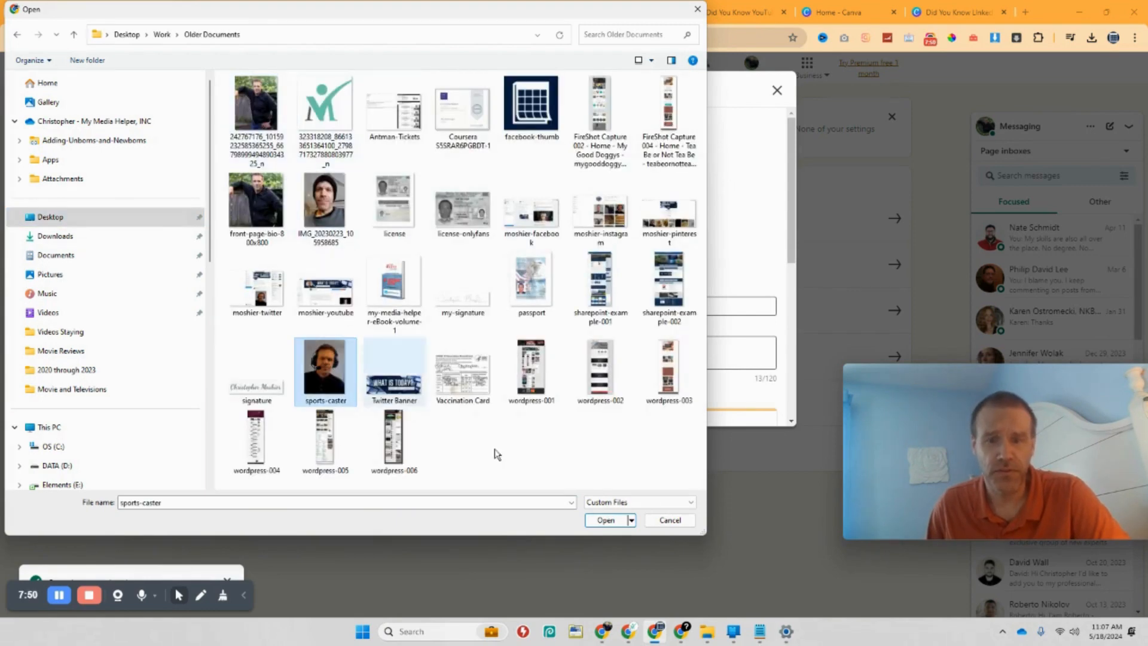
click(607, 520)
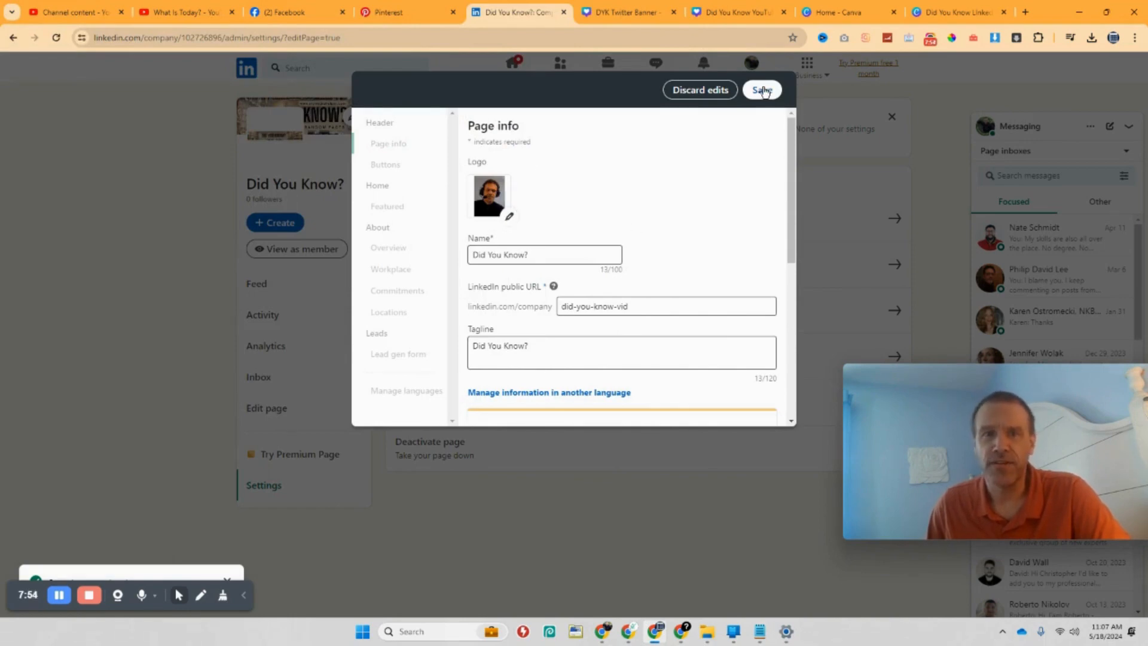
click(763, 91)
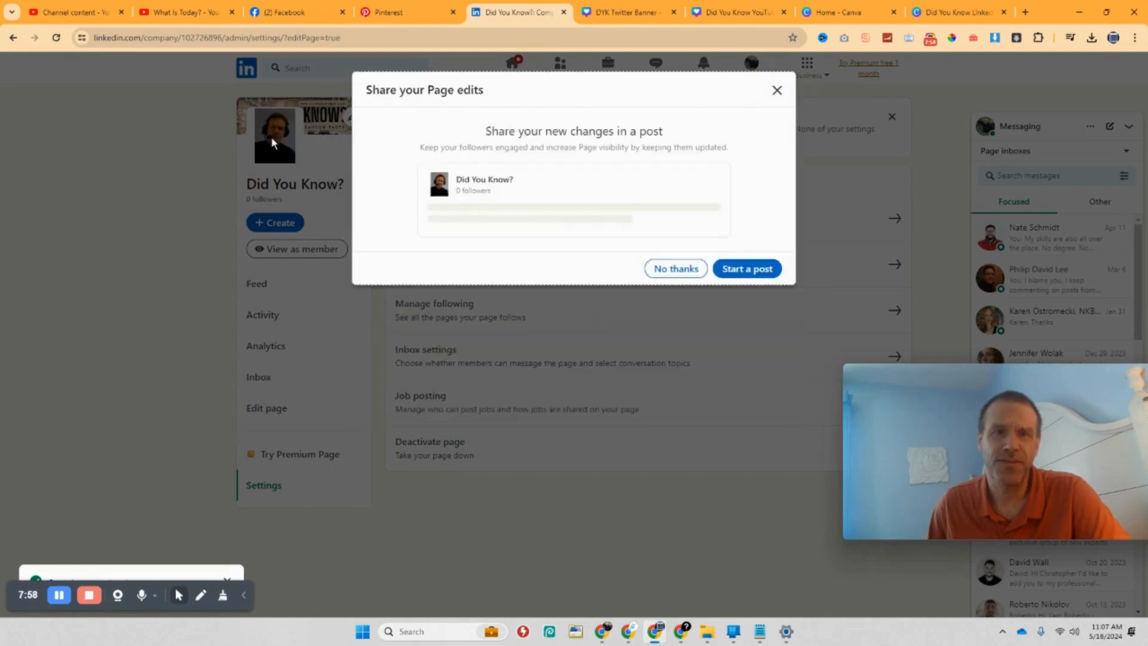
click(676, 270)
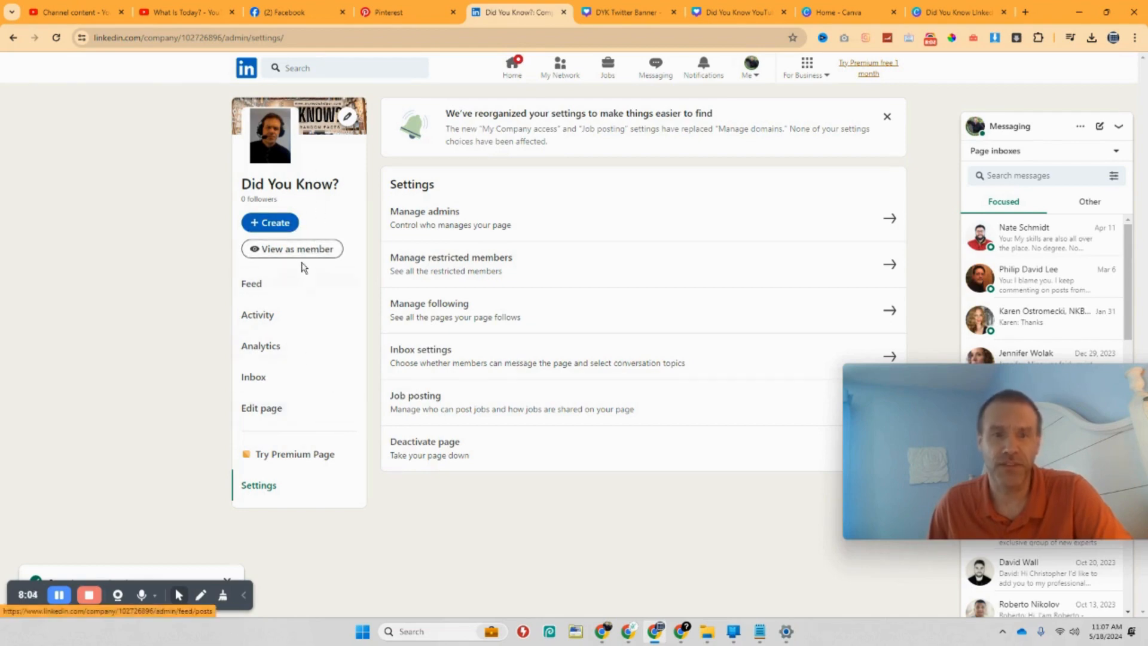
Step: View the Did You Know? page as a member and check the logo image in Photopea and the banner in Canva
click(297, 249)
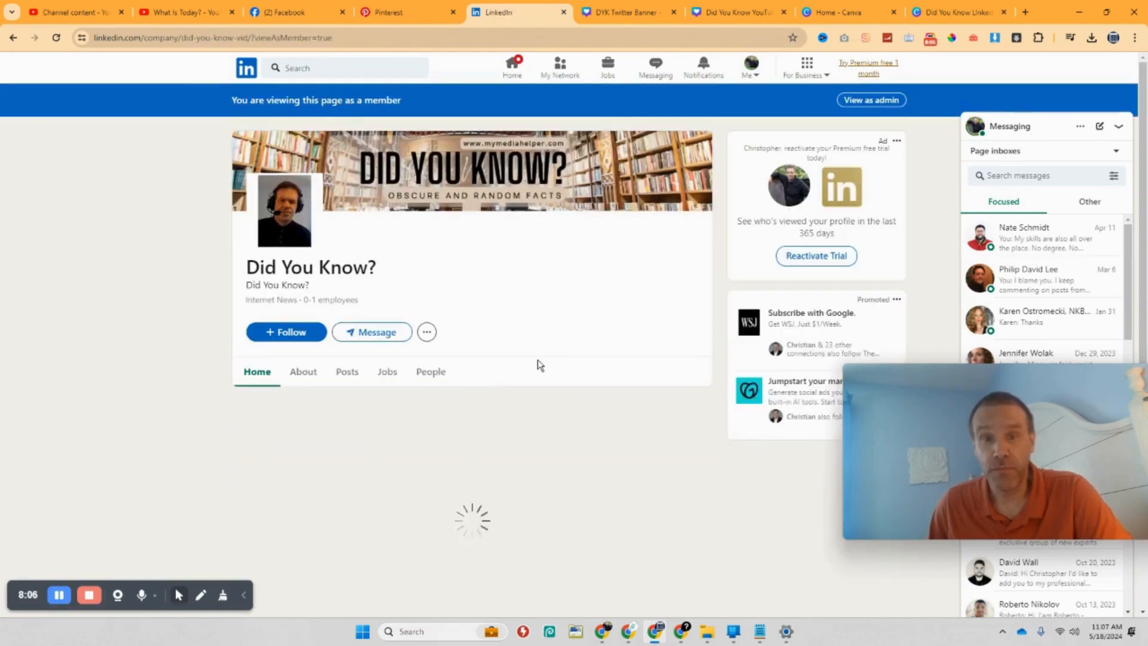
scroll(538, 361, down, 1)
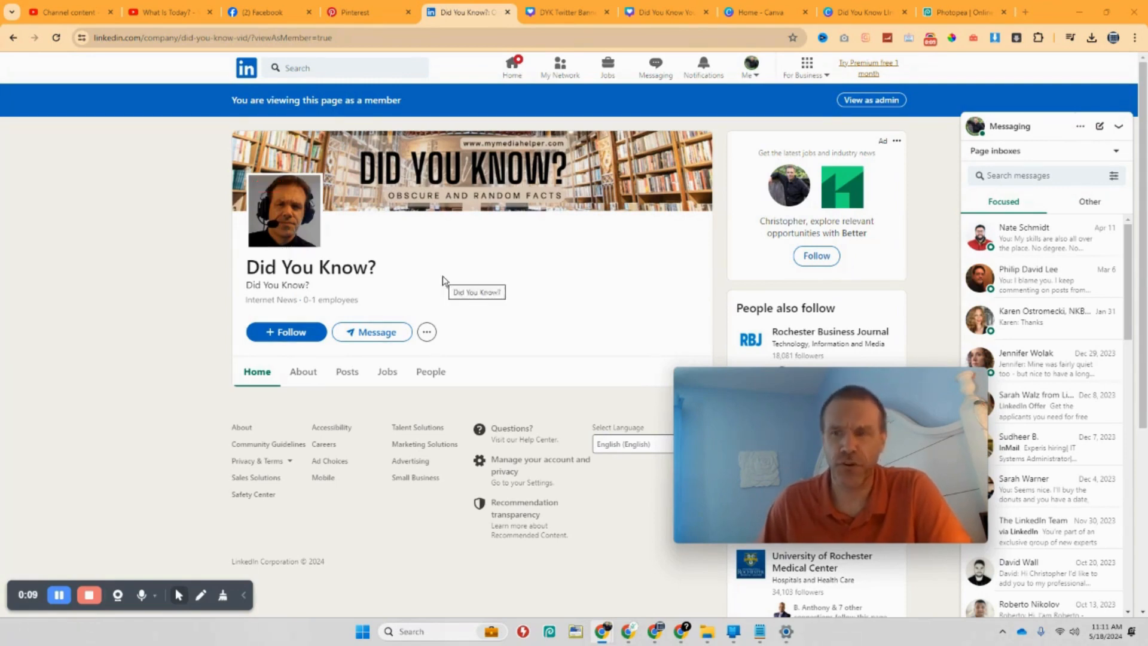
click(943, 13)
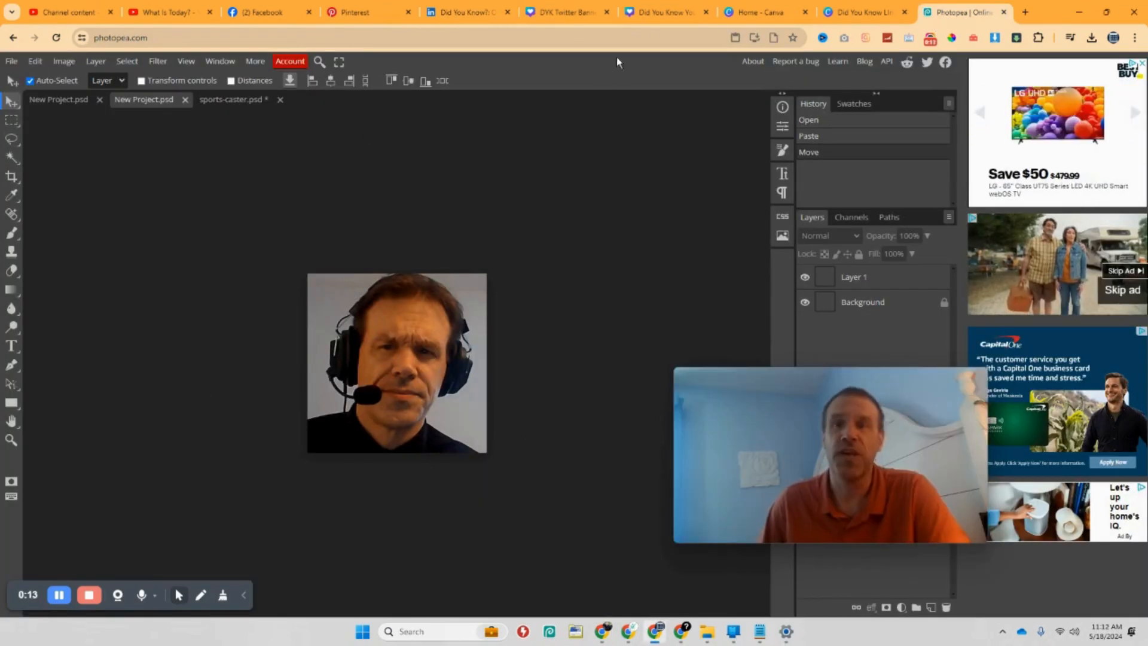
click(840, 14)
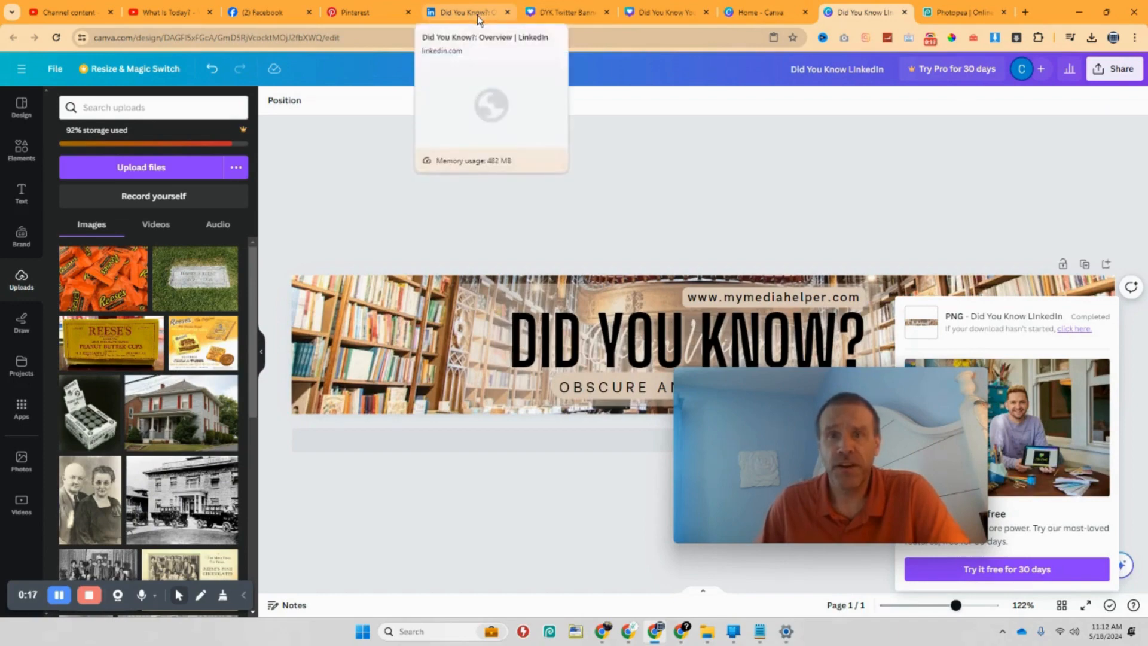
click(479, 17)
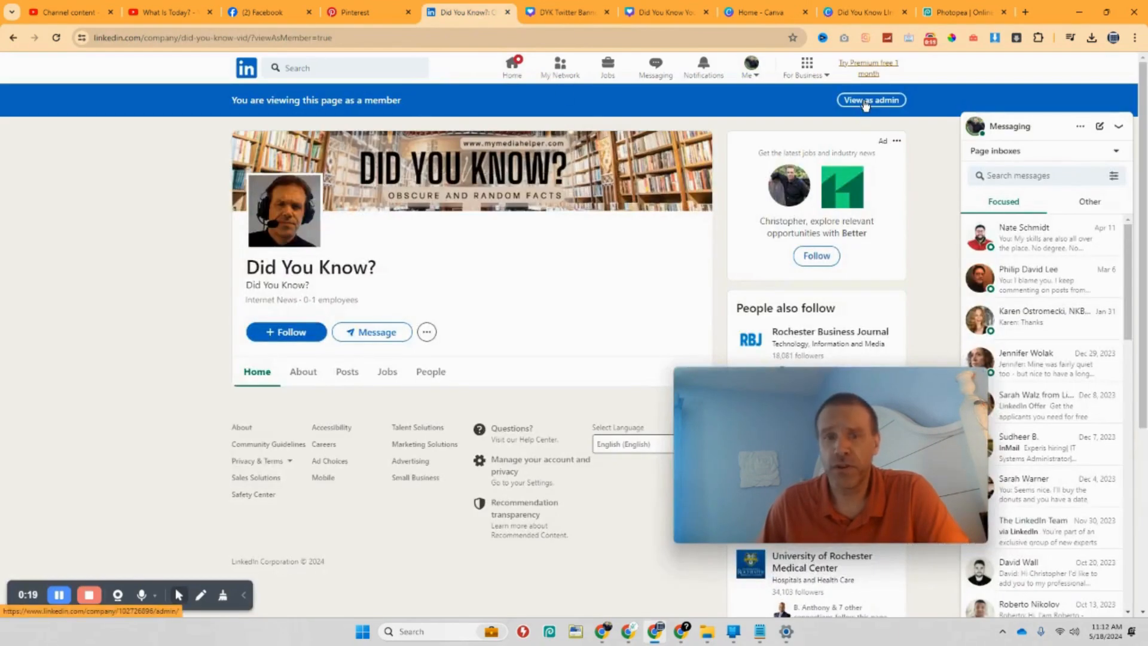
Step: Return to the Did You Know? page's admin view and open its page details for editing the description
click(865, 102)
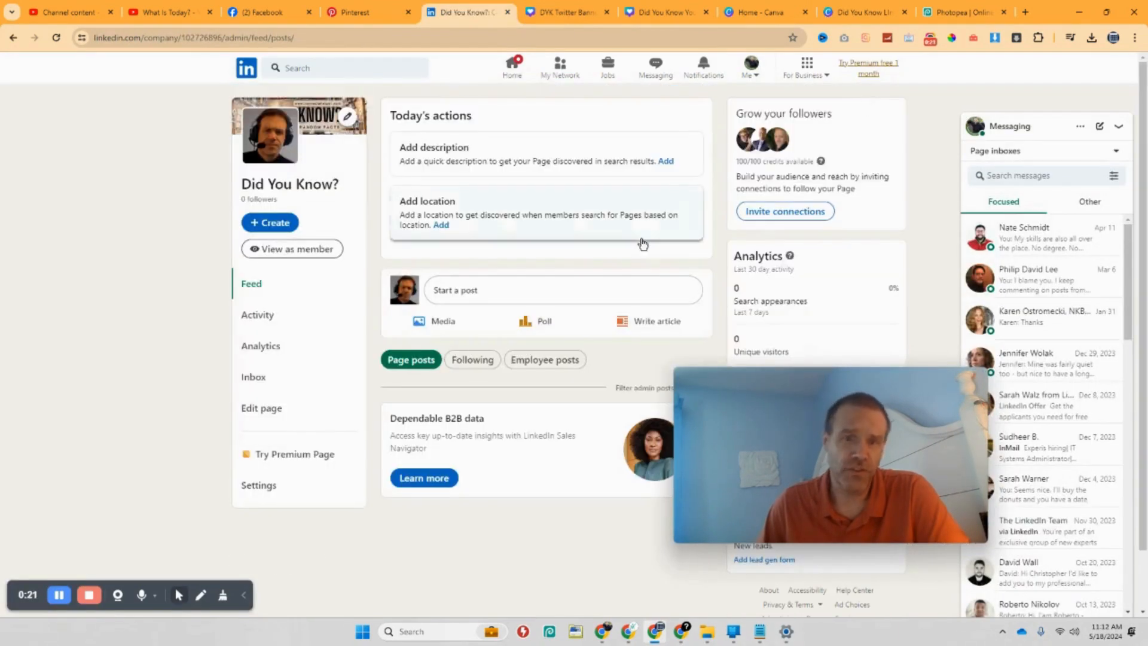
drag(723, 419, 856, 436)
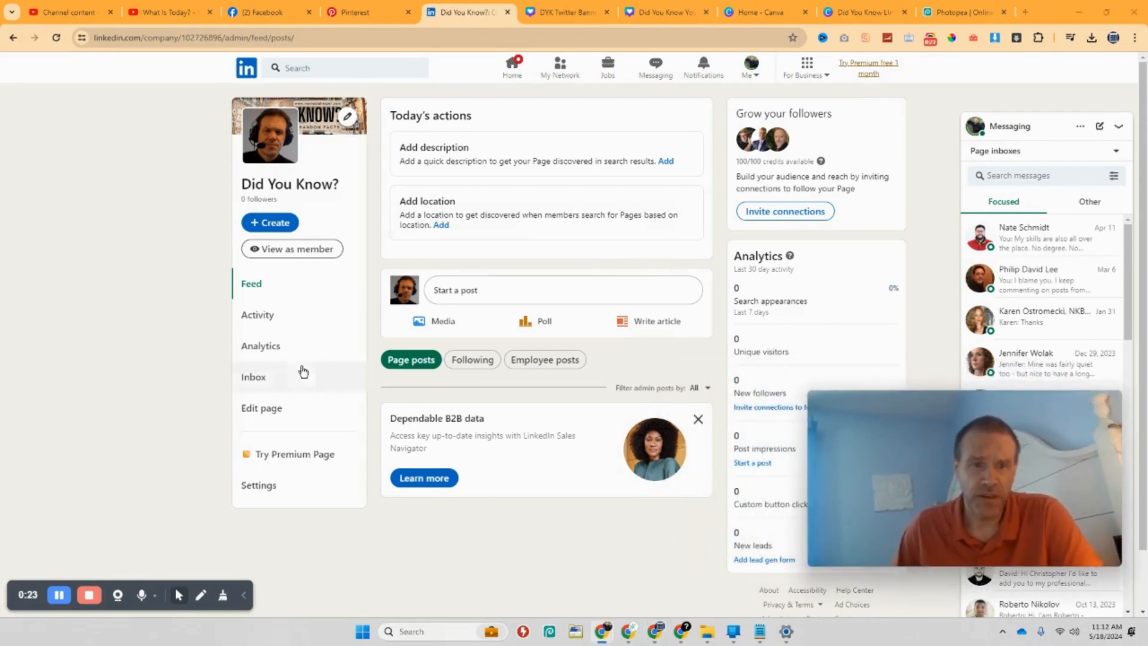
click(259, 407)
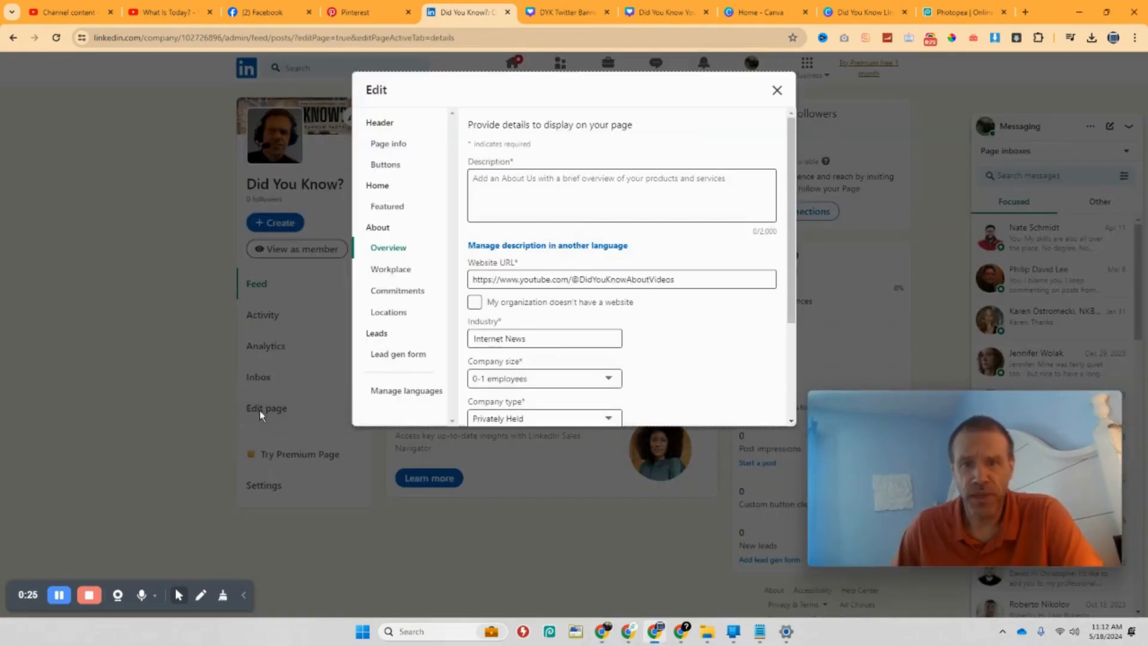
click(509, 202)
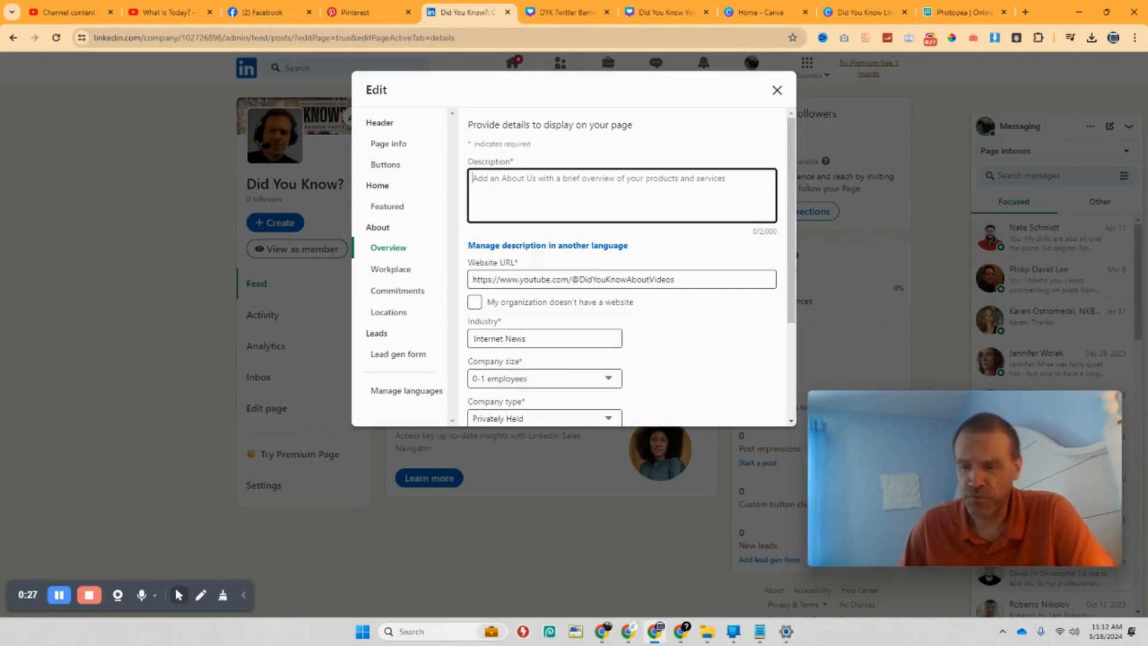
Step: Copy the full About description from the Did You Know? YouTube channel
click(681, 633)
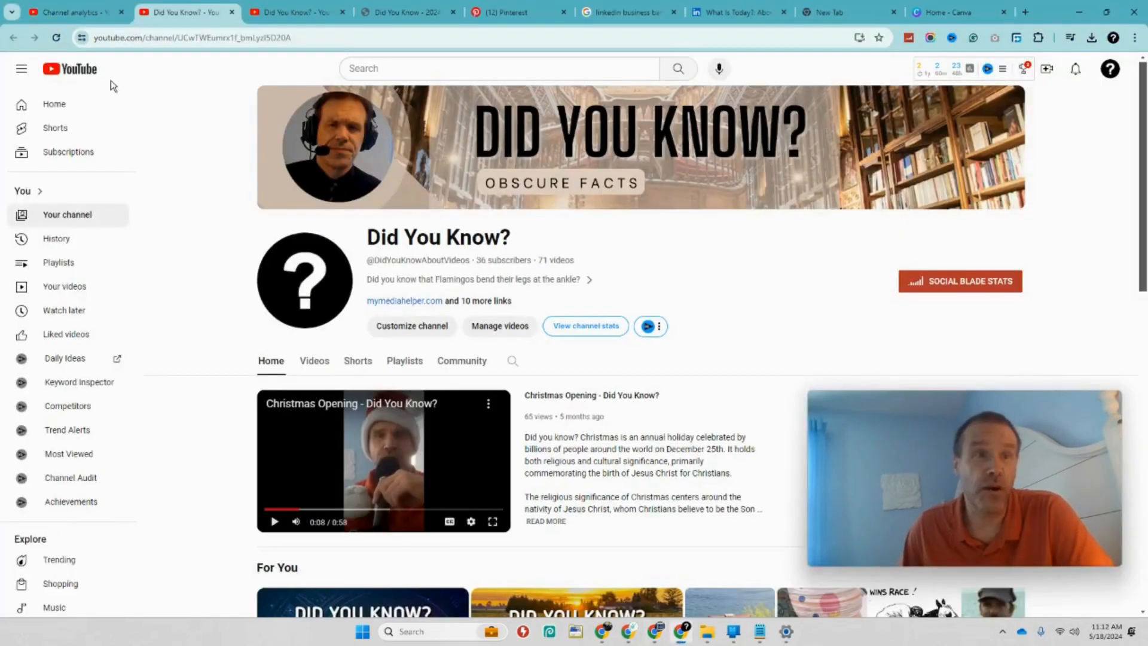
click(584, 279)
drag(478, 309, 421, 167)
right_click(454, 178)
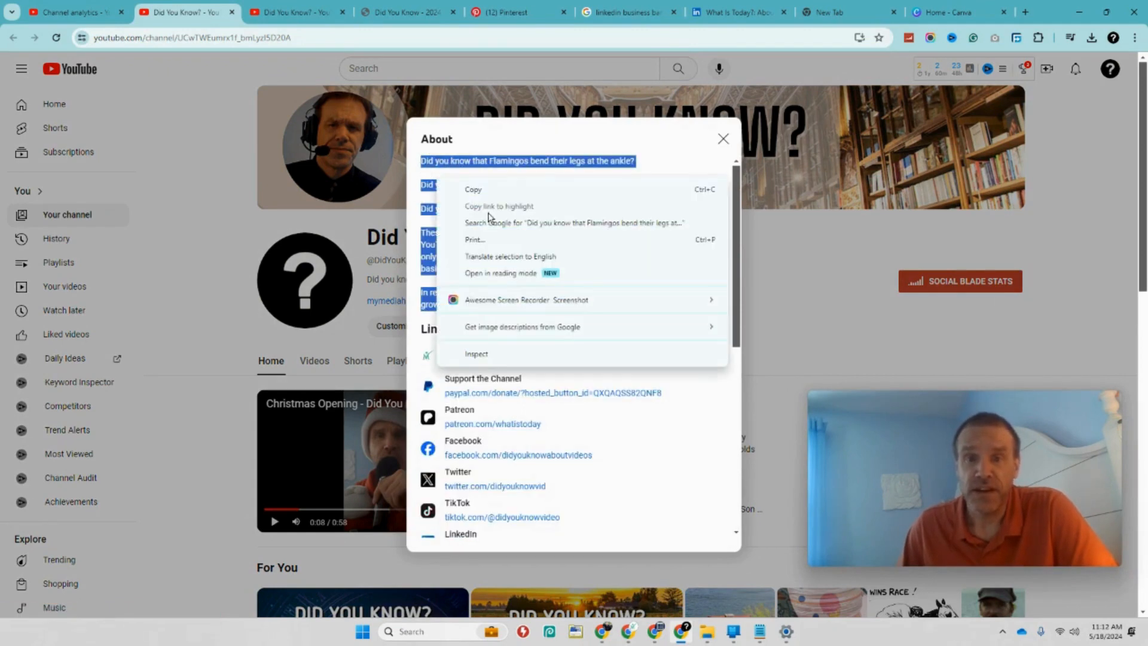
click(480, 187)
Step: Paste the copied channel text into the LinkedIn page's Description and read it through
click(657, 631)
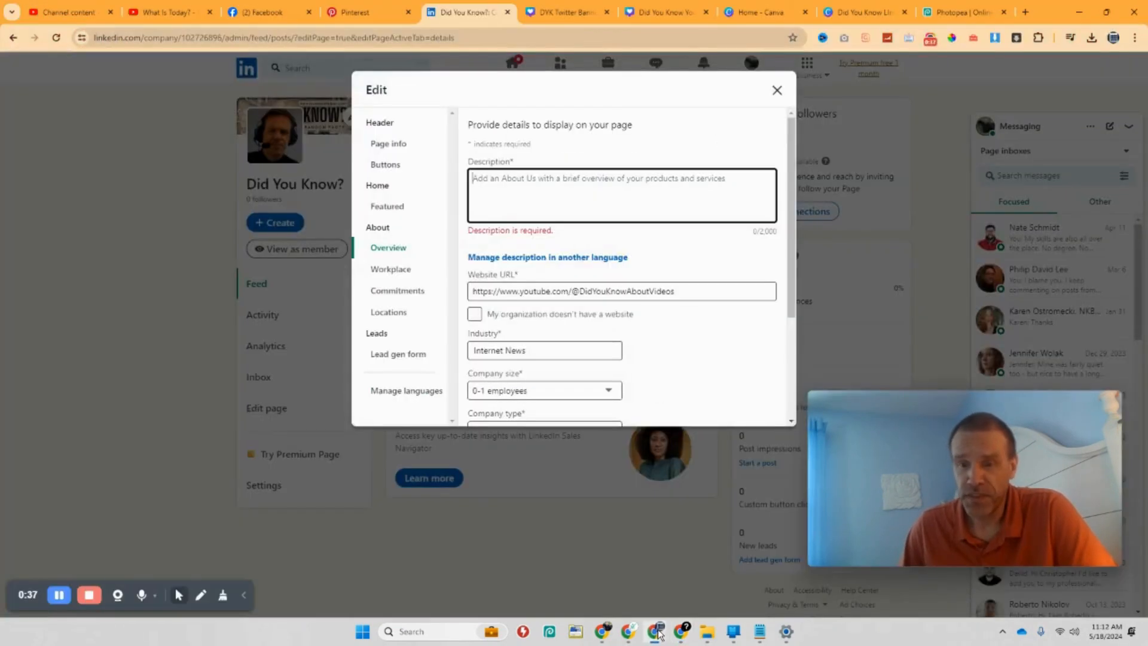
right_click(537, 175)
click(598, 322)
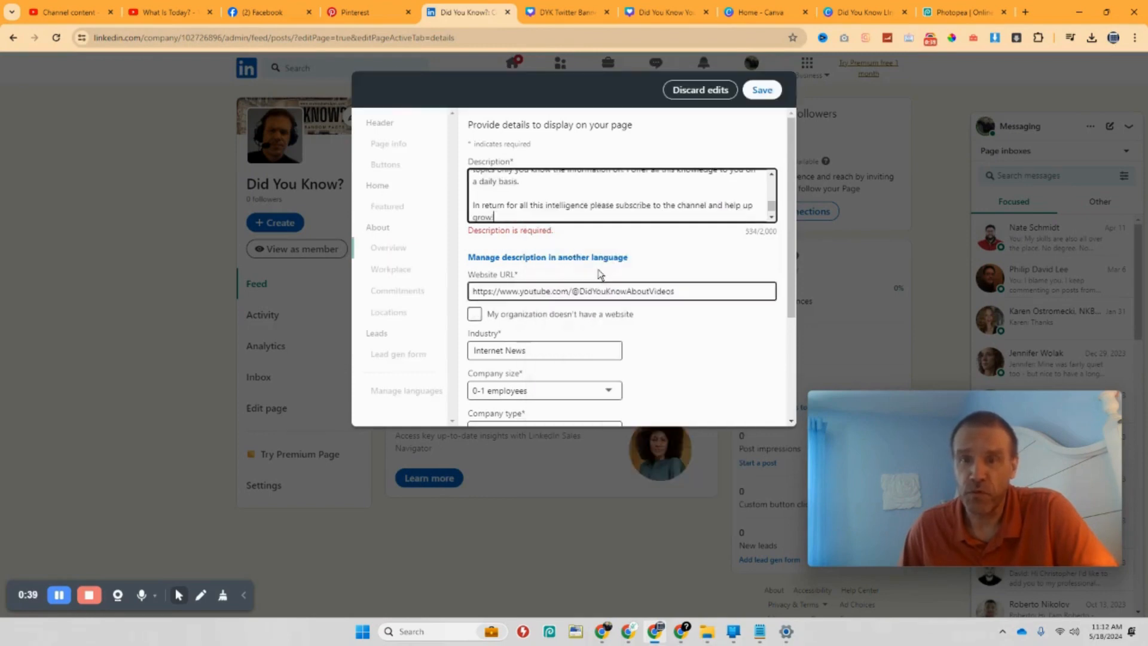
scroll(632, 188, up, 5)
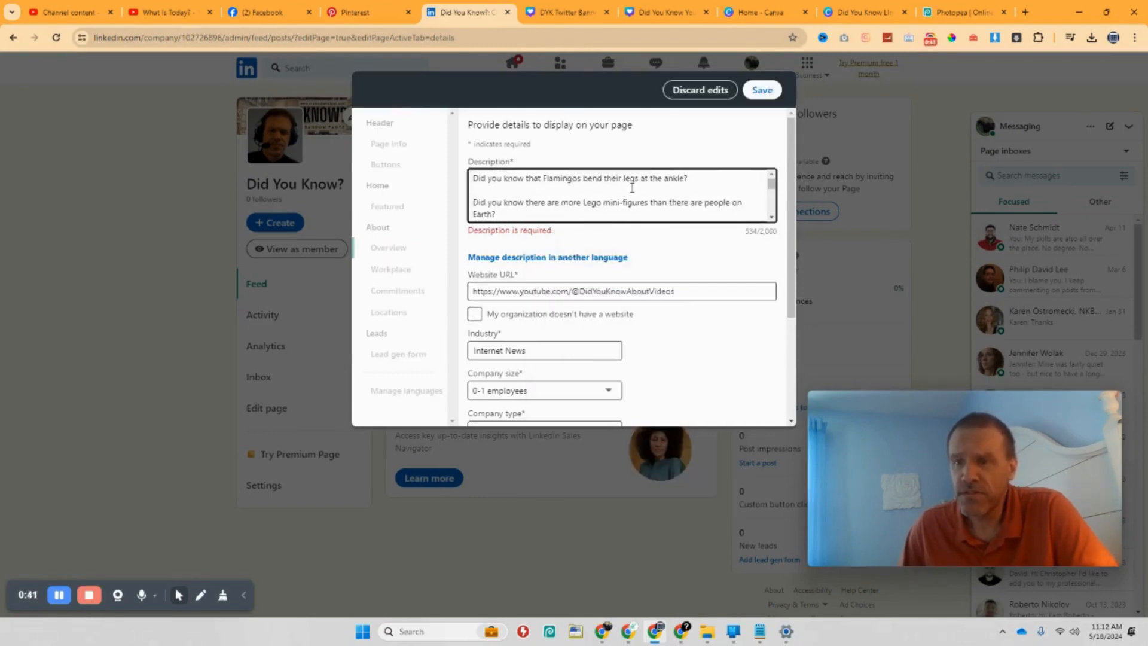
scroll(632, 188, down, 5)
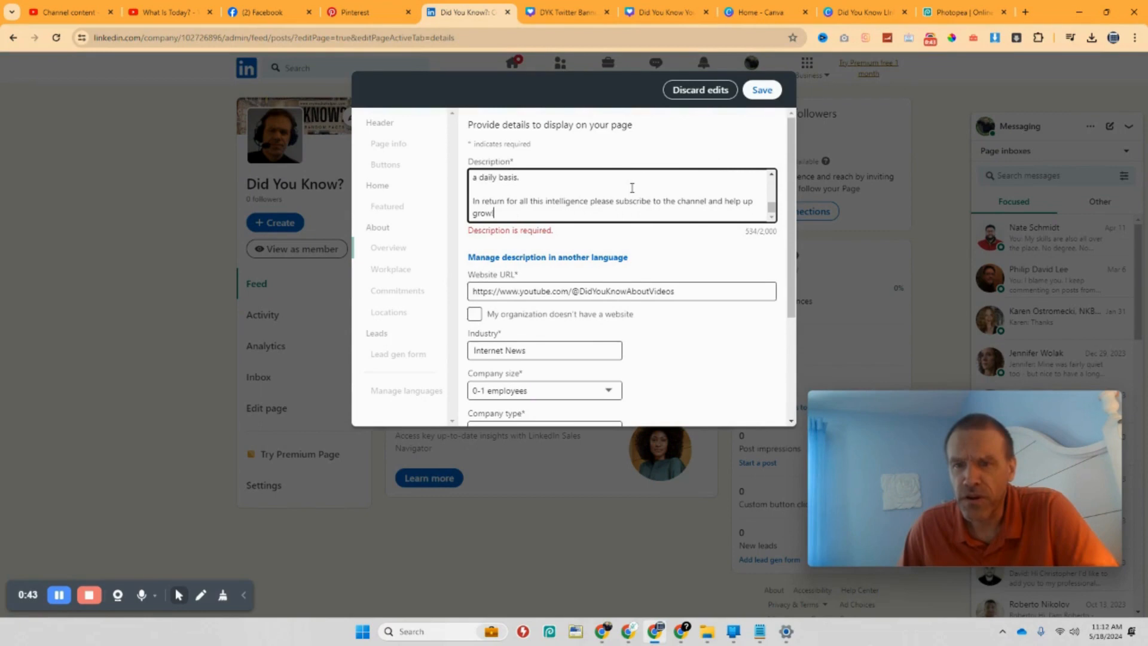
scroll(632, 188, up, 5)
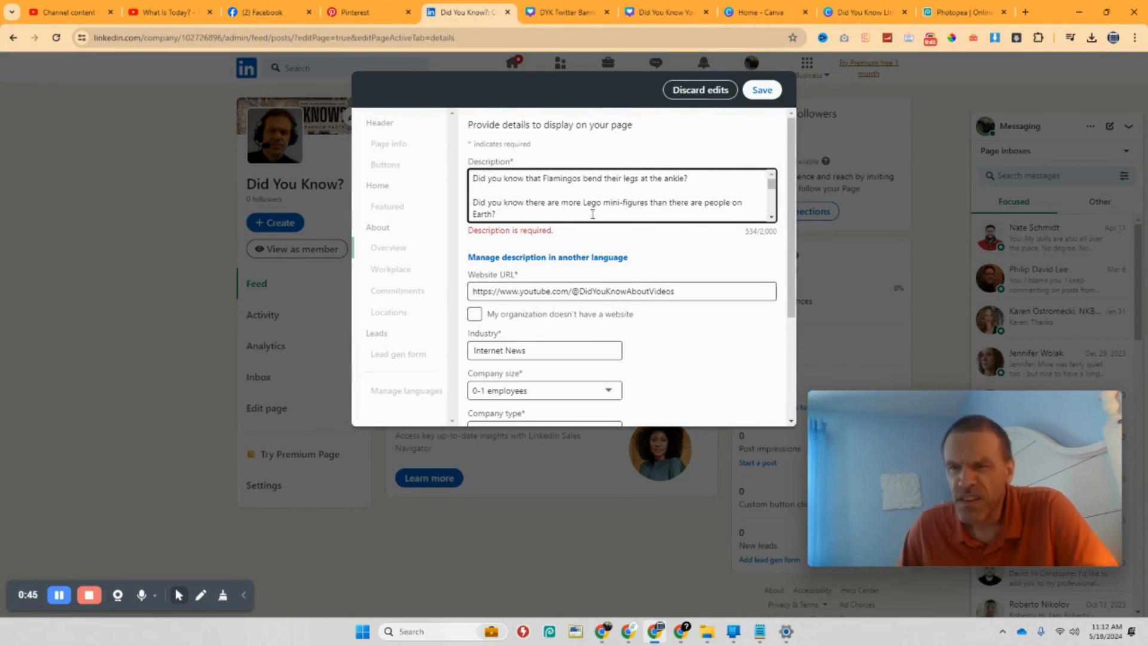
scroll(586, 212, down, 5)
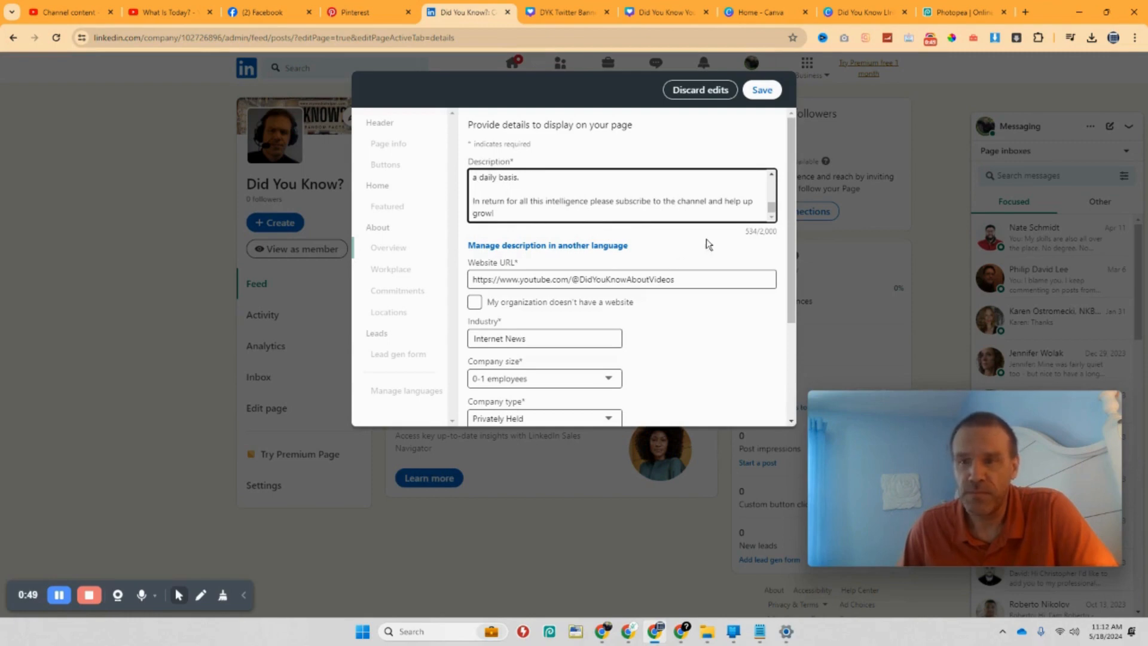
Step: Set the page's year founded to 2022 and save the page details
scroll(675, 341, down, 2)
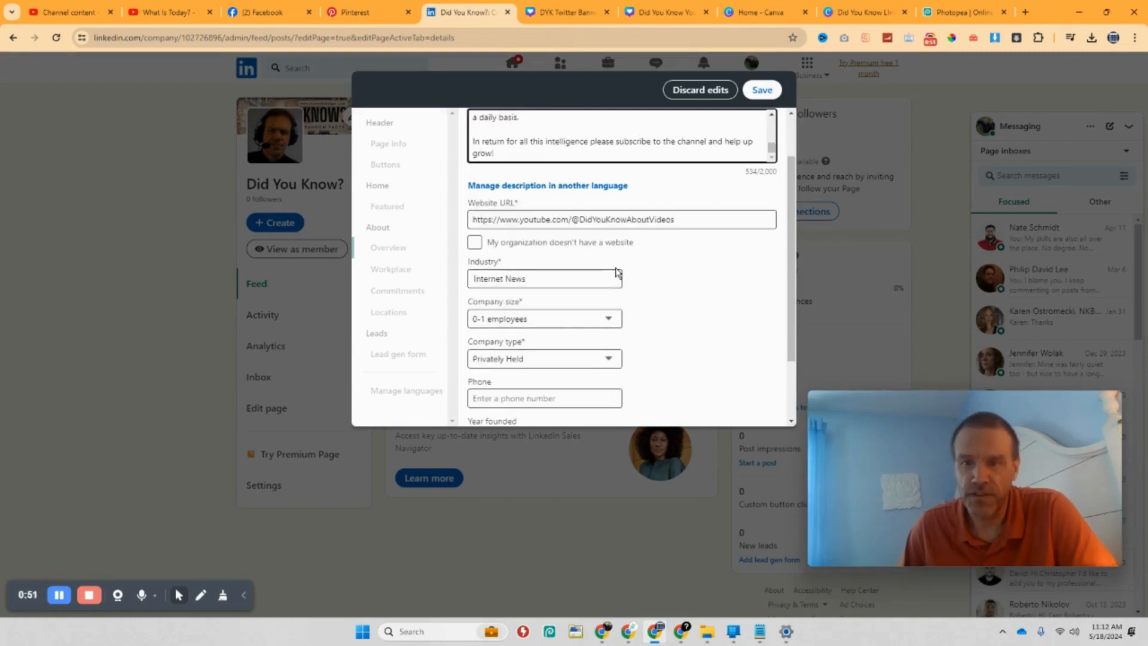
scroll(712, 357, down, 3)
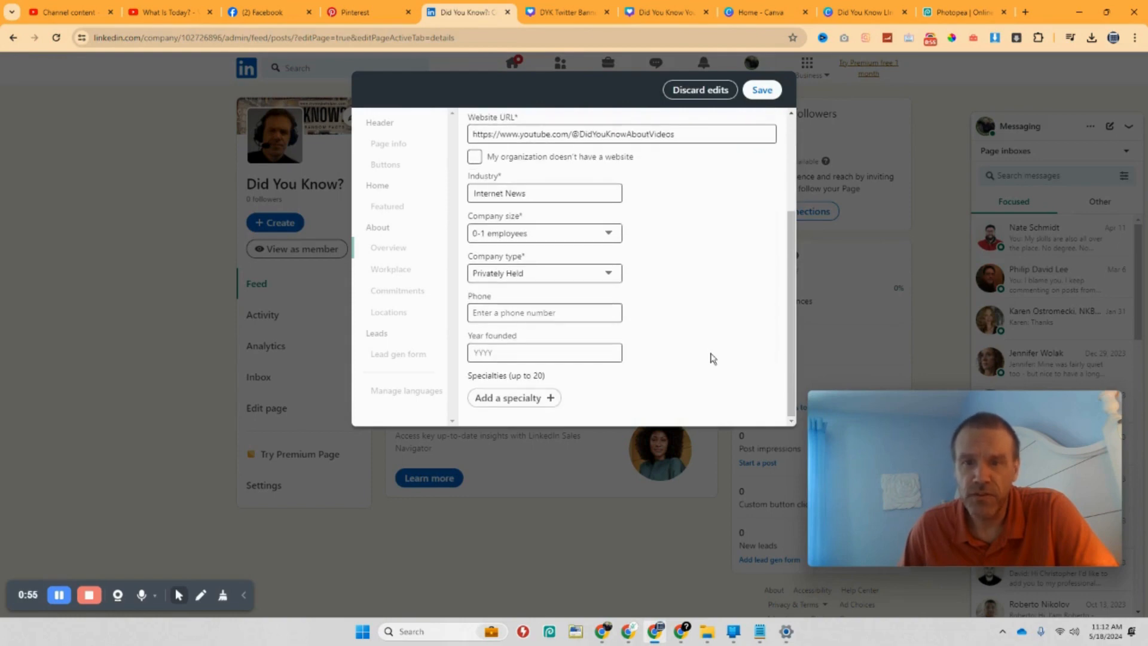
click(522, 355)
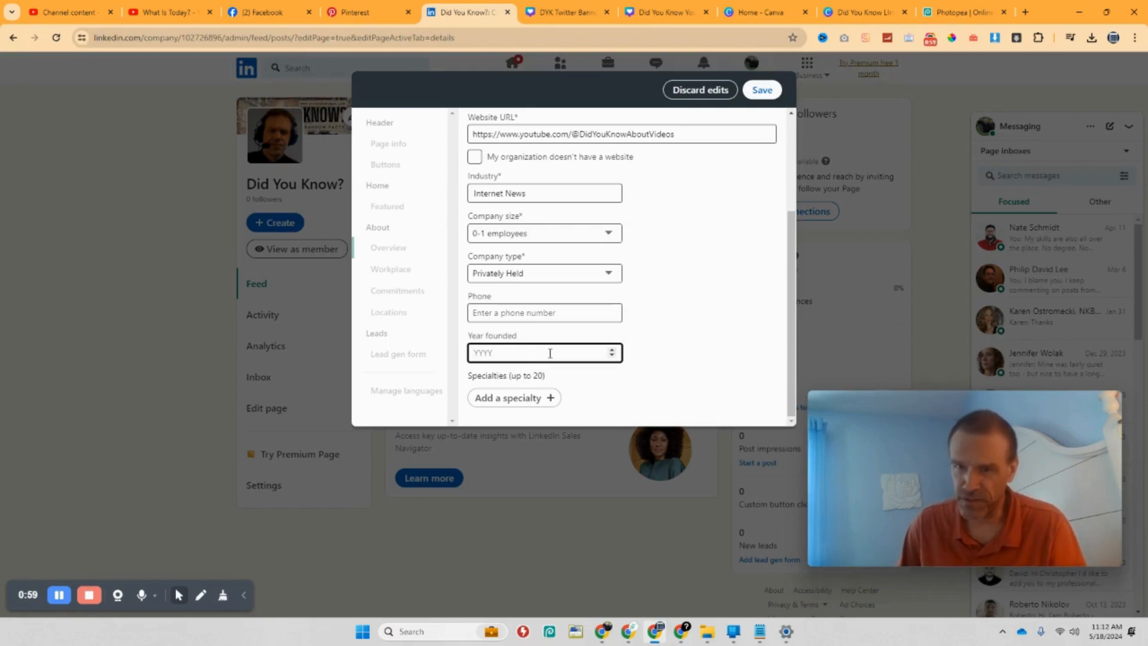
text(202)
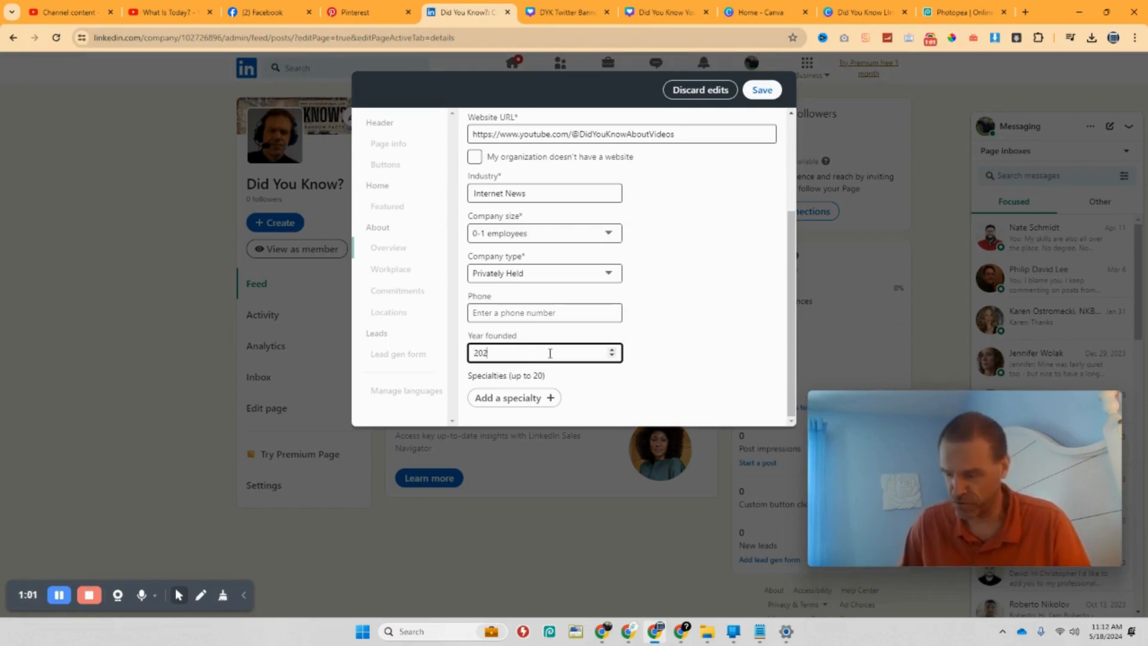
text(3)
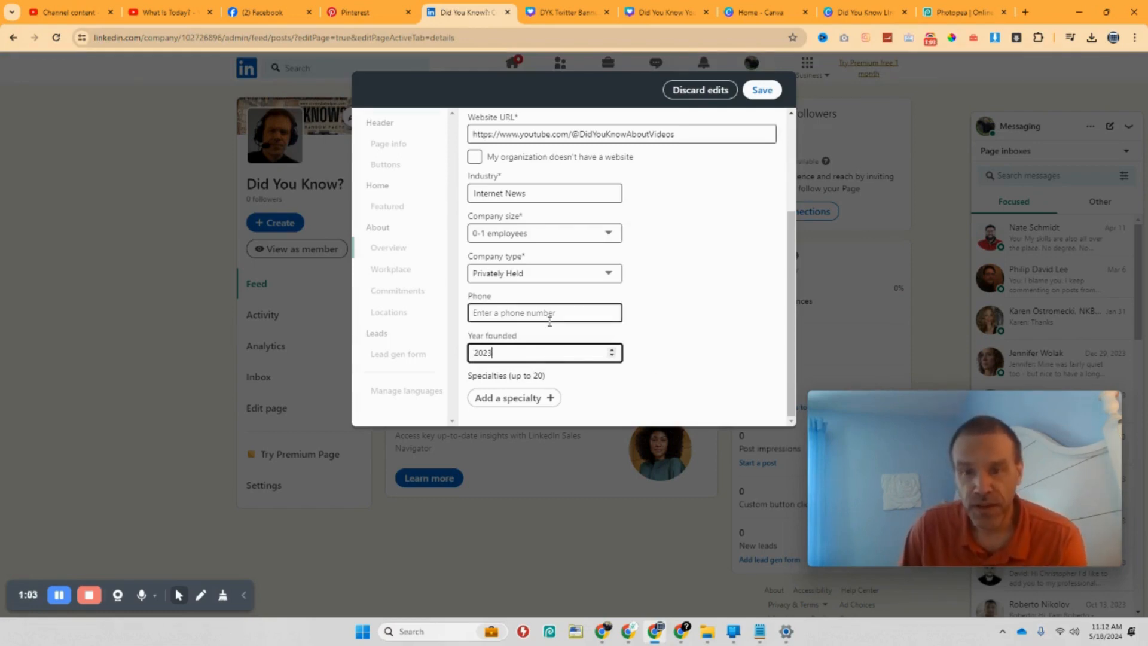
key(BackSpace)
text(2)
scroll(548, 360, up, 3)
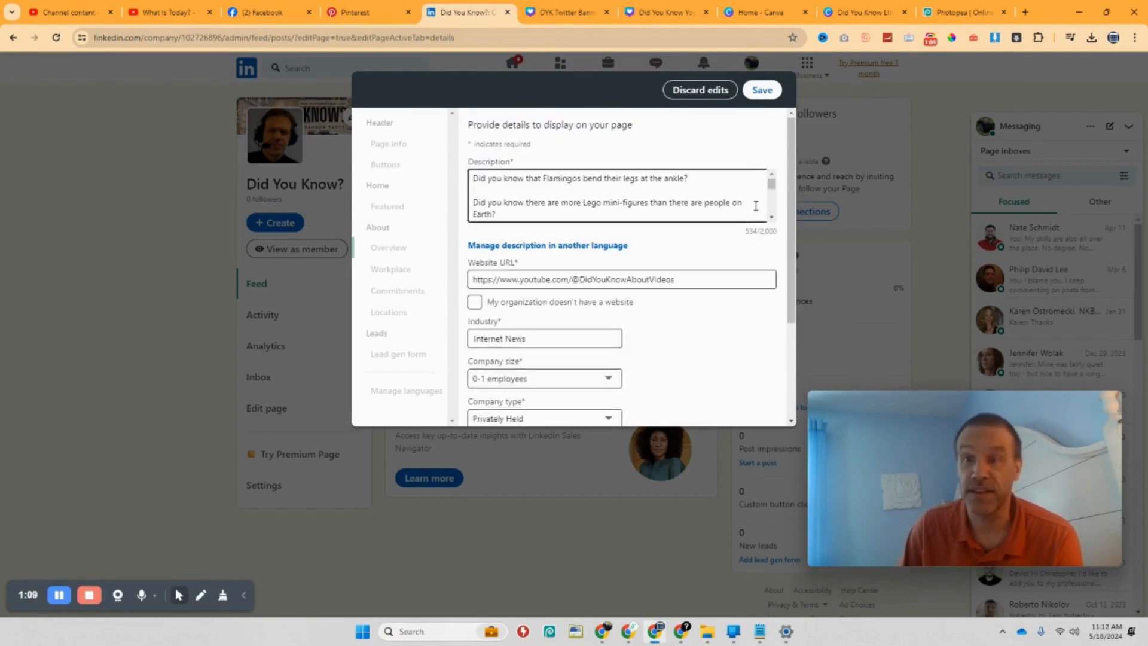
click(762, 90)
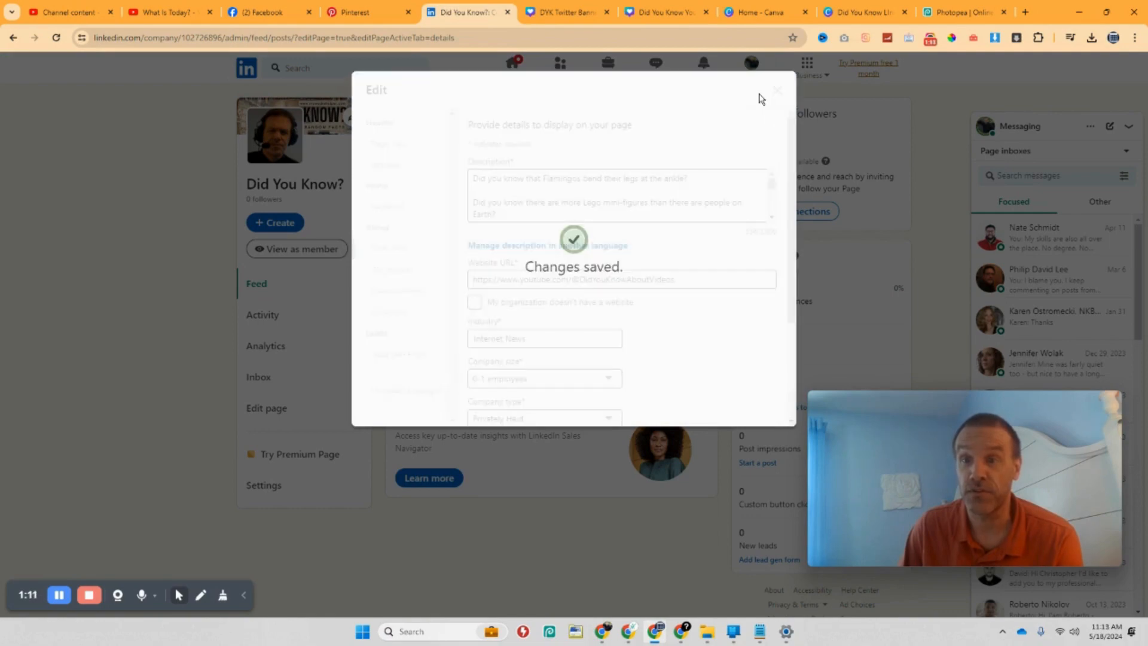
Step: Open the details of the video "Time To Talk About Time. Let's Break It Down Shall We?" in the channel's YouTube Studio content
click(685, 635)
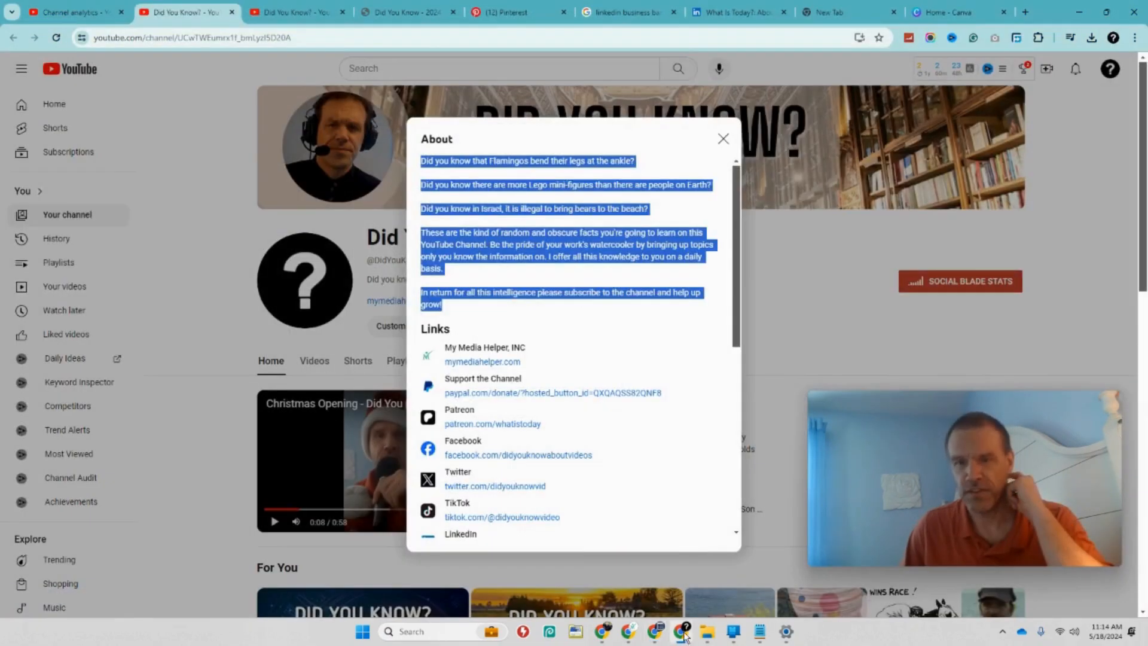
click(156, 127)
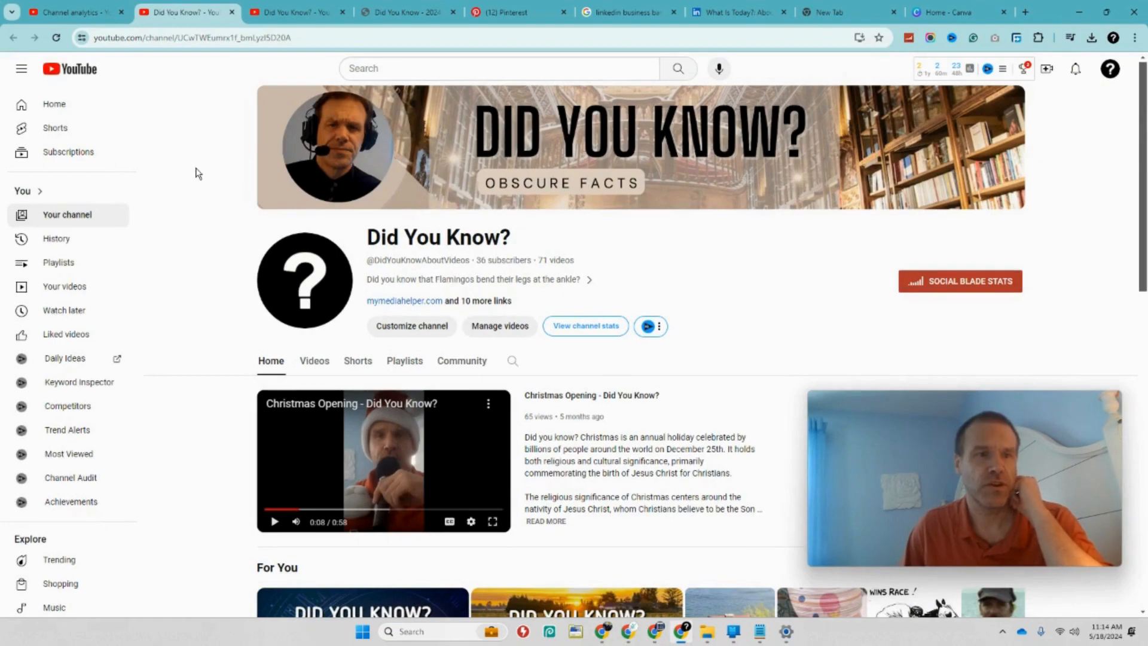
click(263, 16)
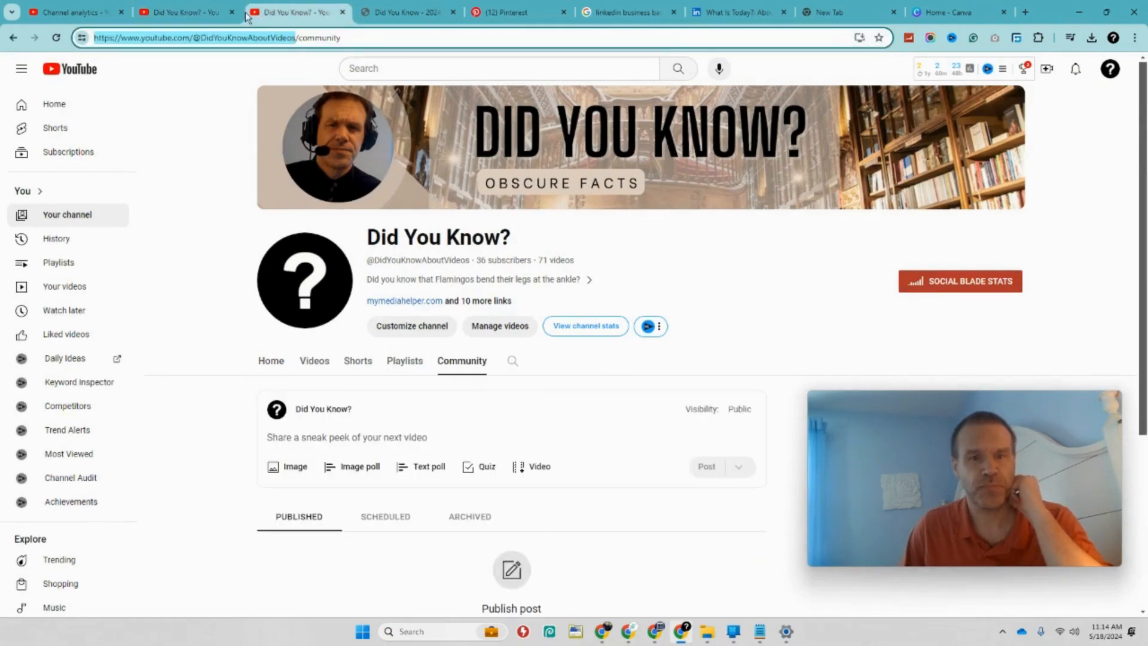
click(72, 12)
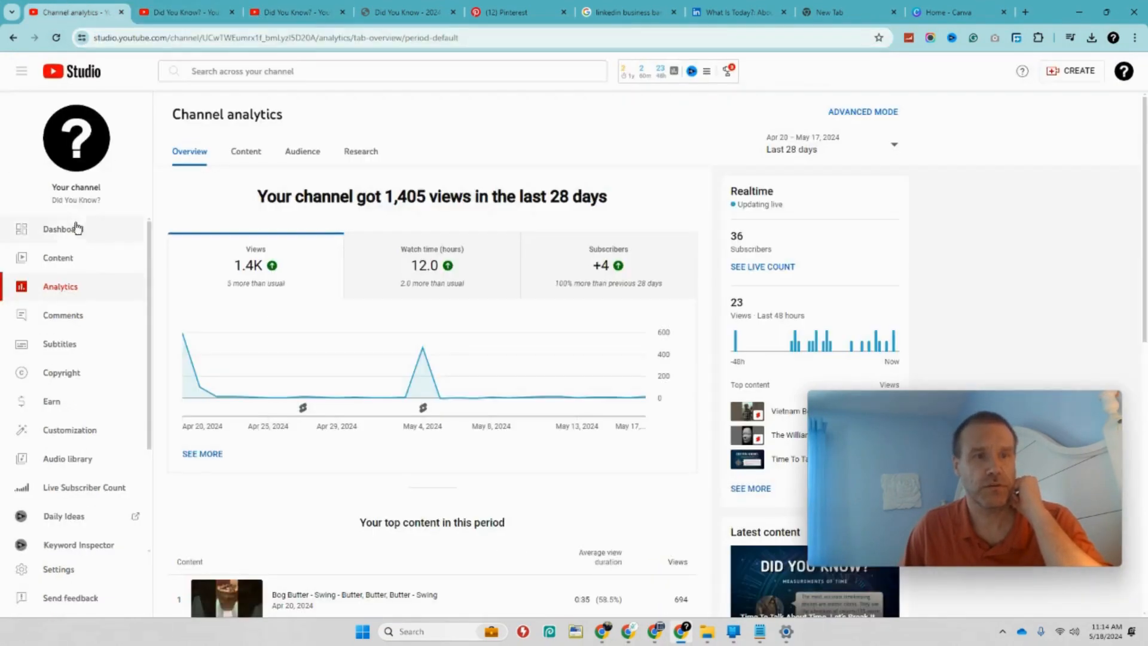
click(66, 257)
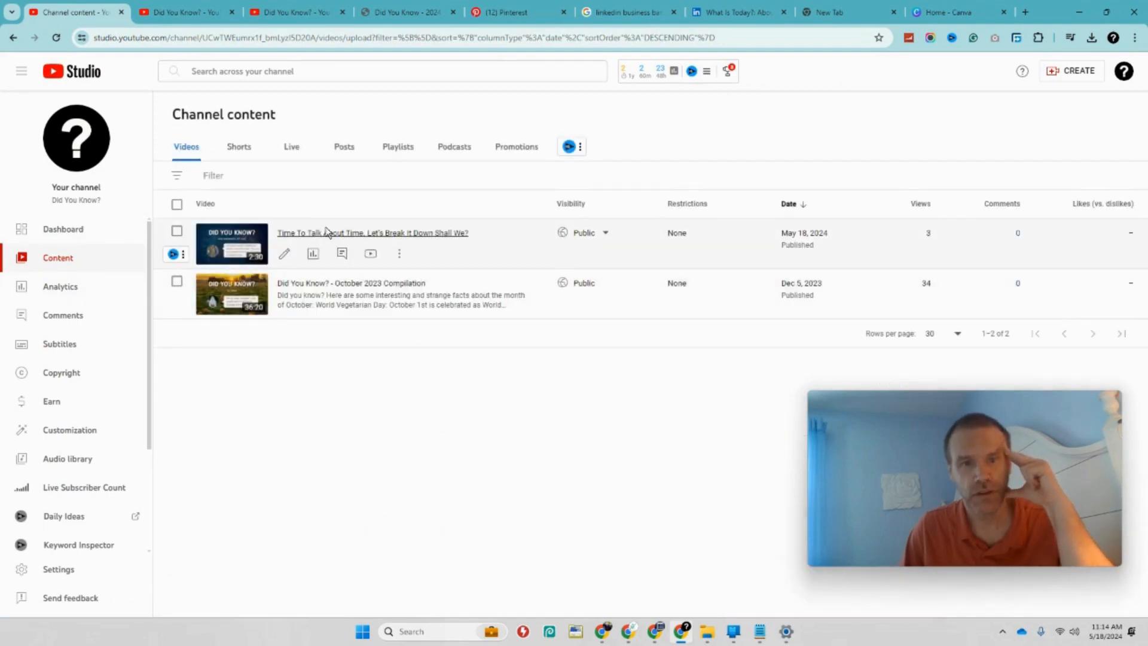
click(317, 233)
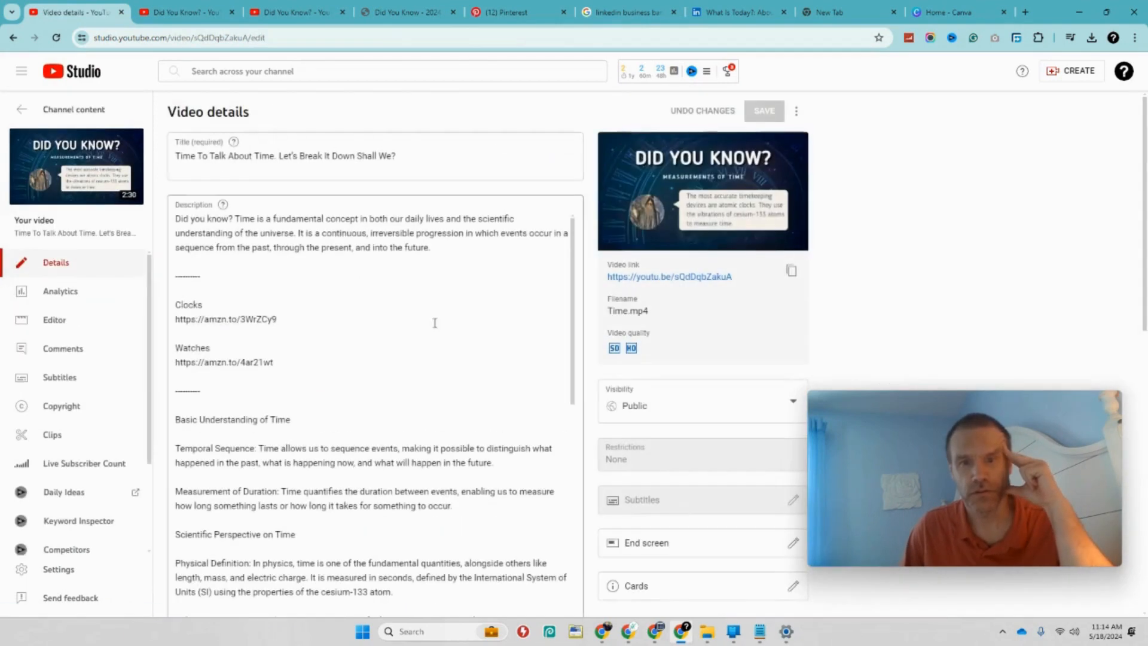
Step: Open the time video's watch page, copy its URL, and pause playback
click(126, 158)
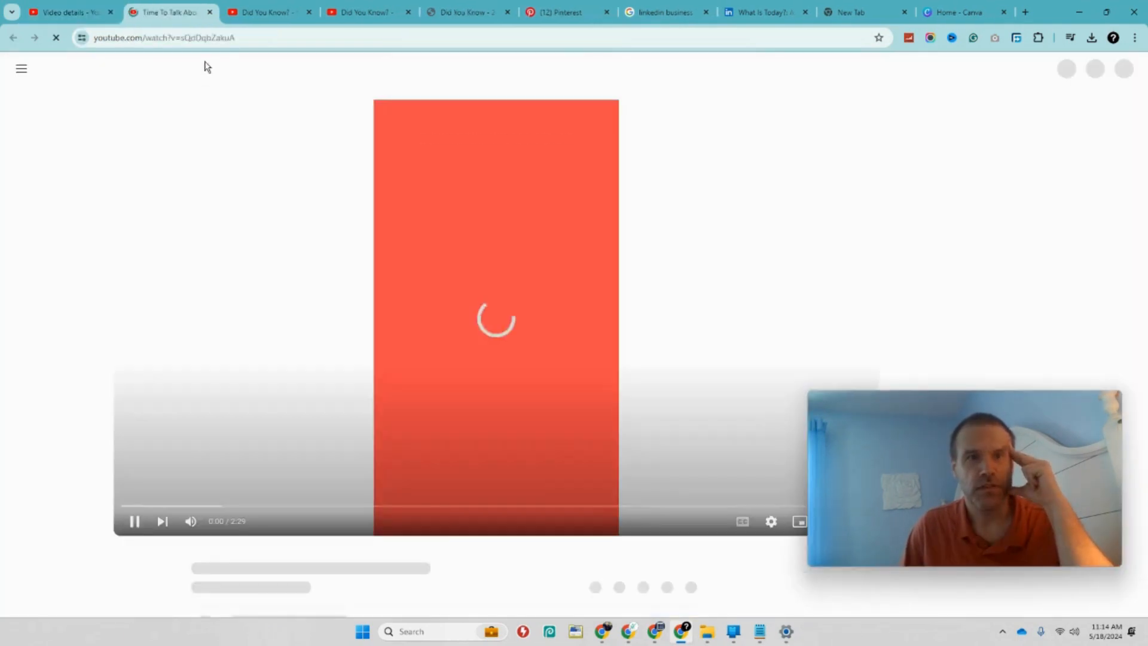
click(257, 38)
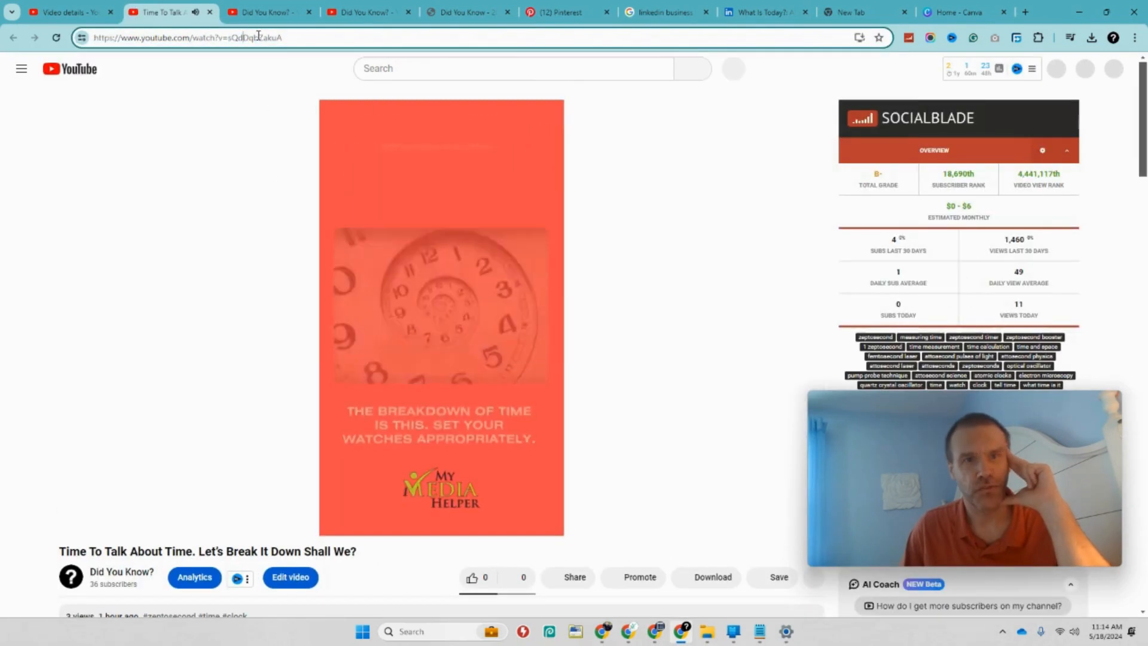
right_click(132, 39)
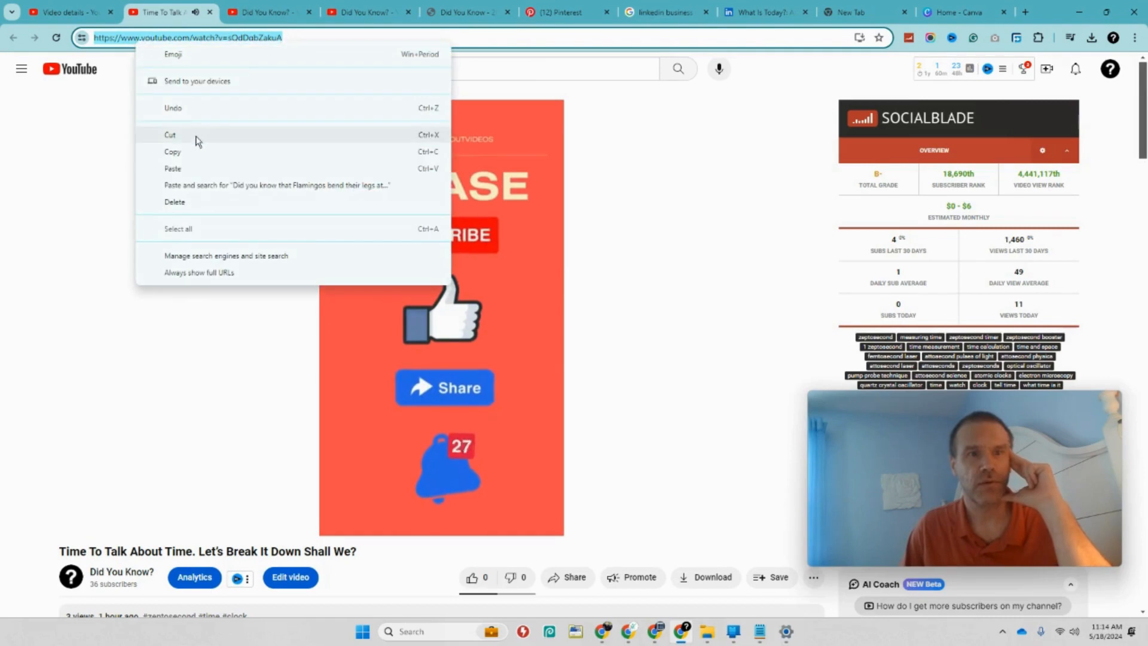
click(198, 149)
click(82, 519)
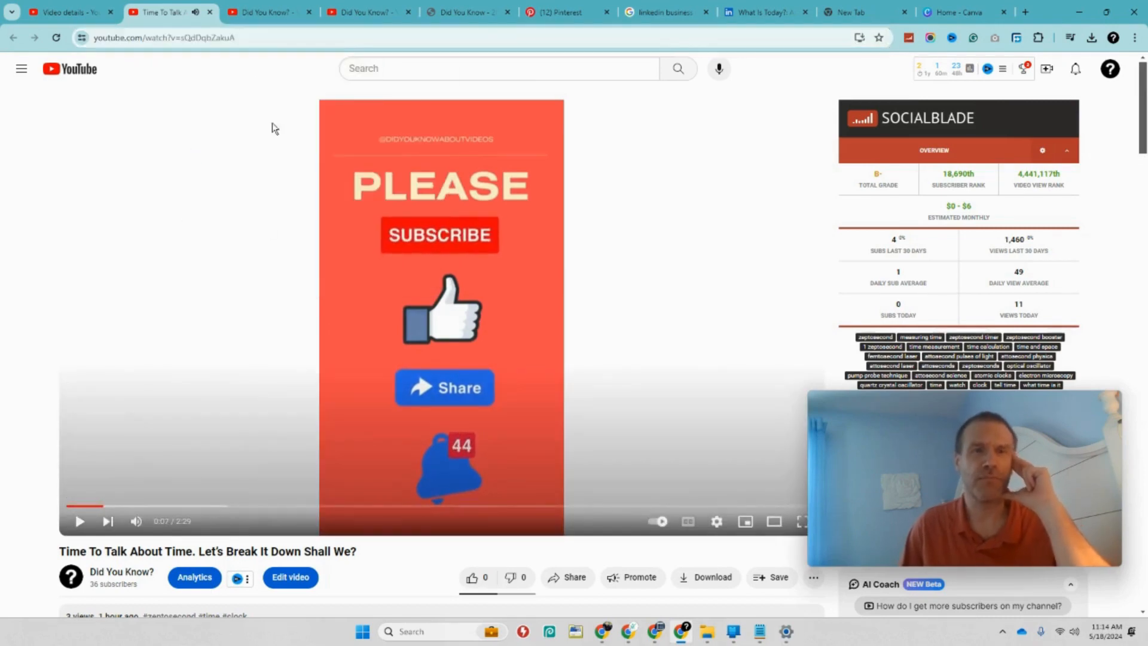
Step: Replace the LinkedIn post's default text with the copied video URL and add blank lines above it
click(655, 631)
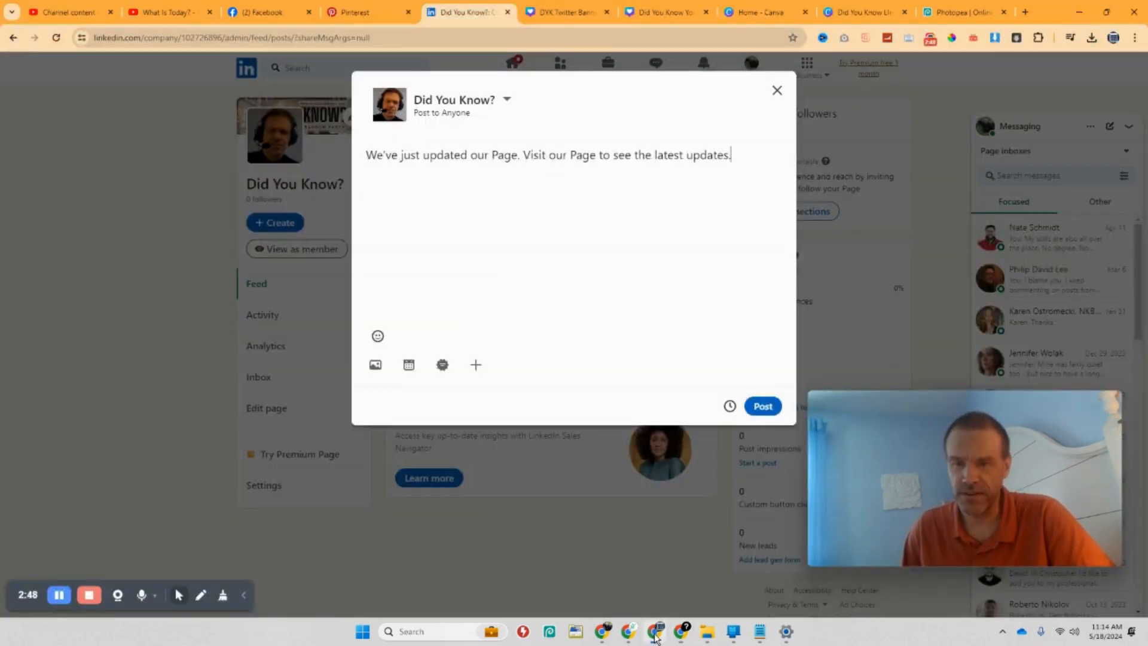
drag(750, 156, 385, 164)
right_click(409, 155)
click(479, 245)
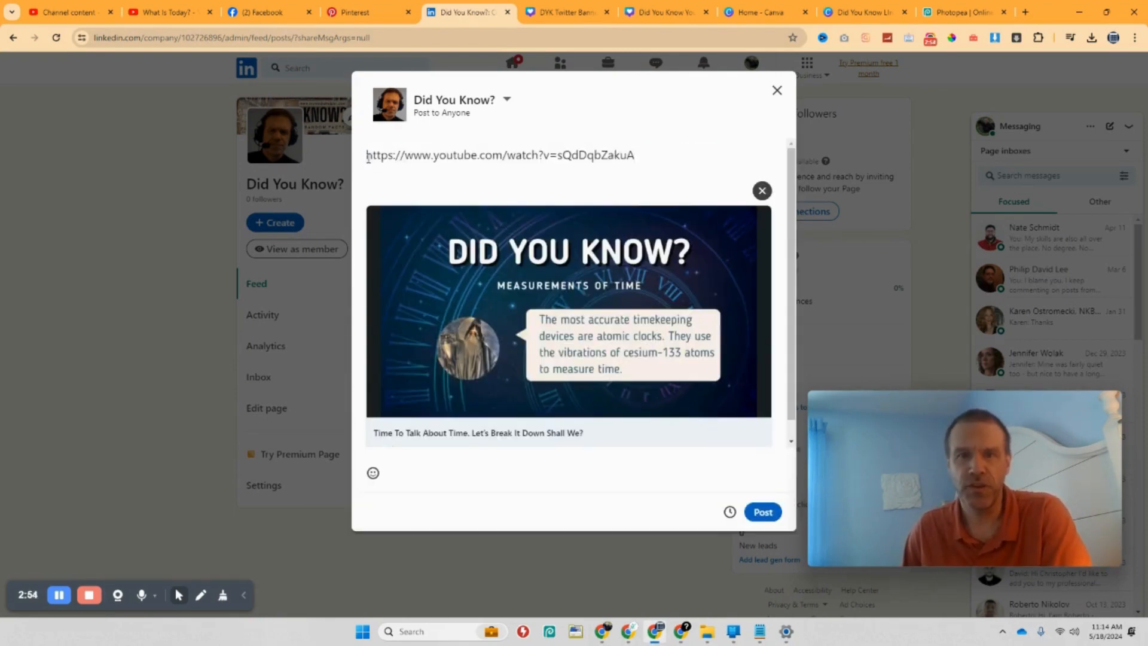
key(Return)
key(Return)
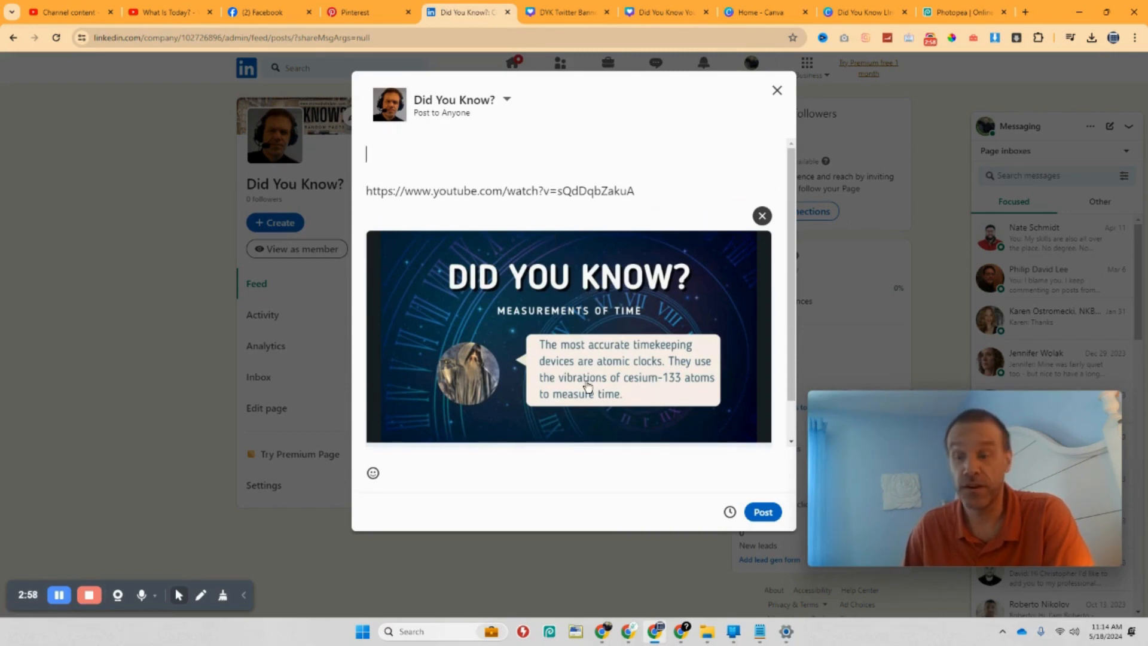
Step: Copy the "Did you know? Time is a fundamental concept" paragraph, channel link and hashtags from the What Is Today note in Notepad
click(759, 631)
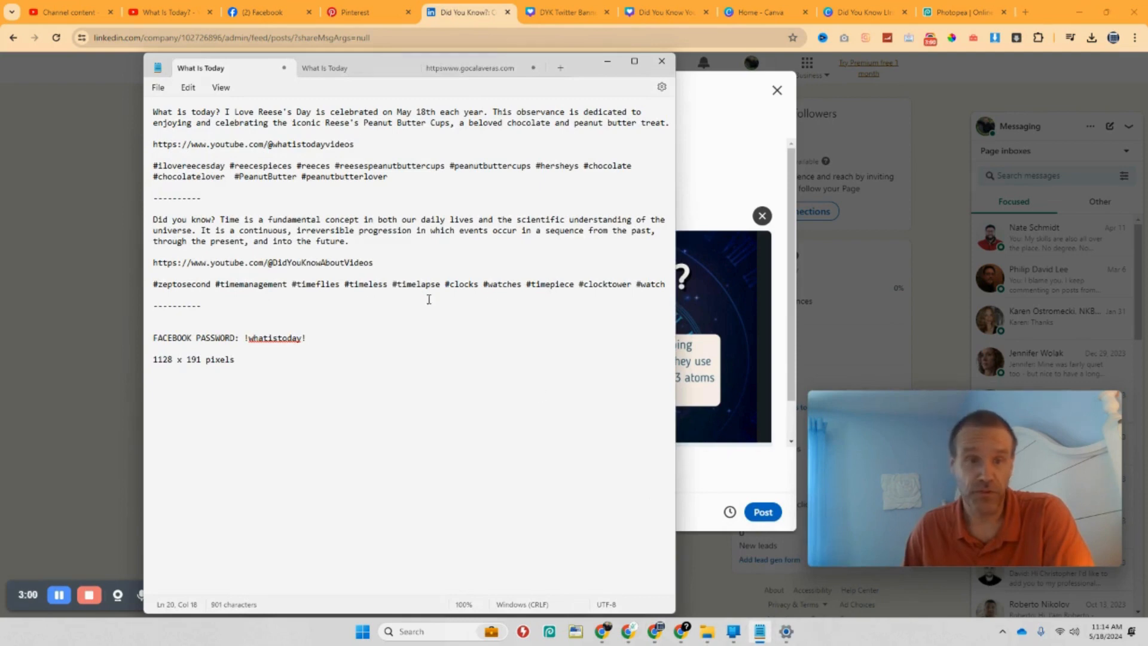
drag(666, 285, 145, 220)
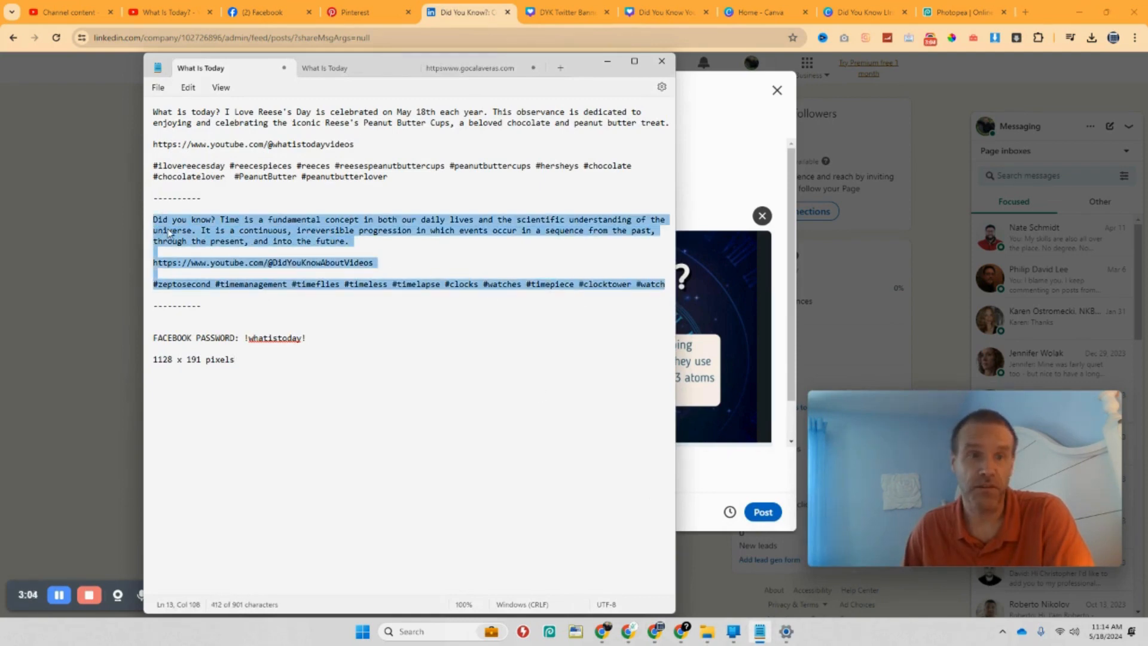
right_click(169, 234)
click(212, 293)
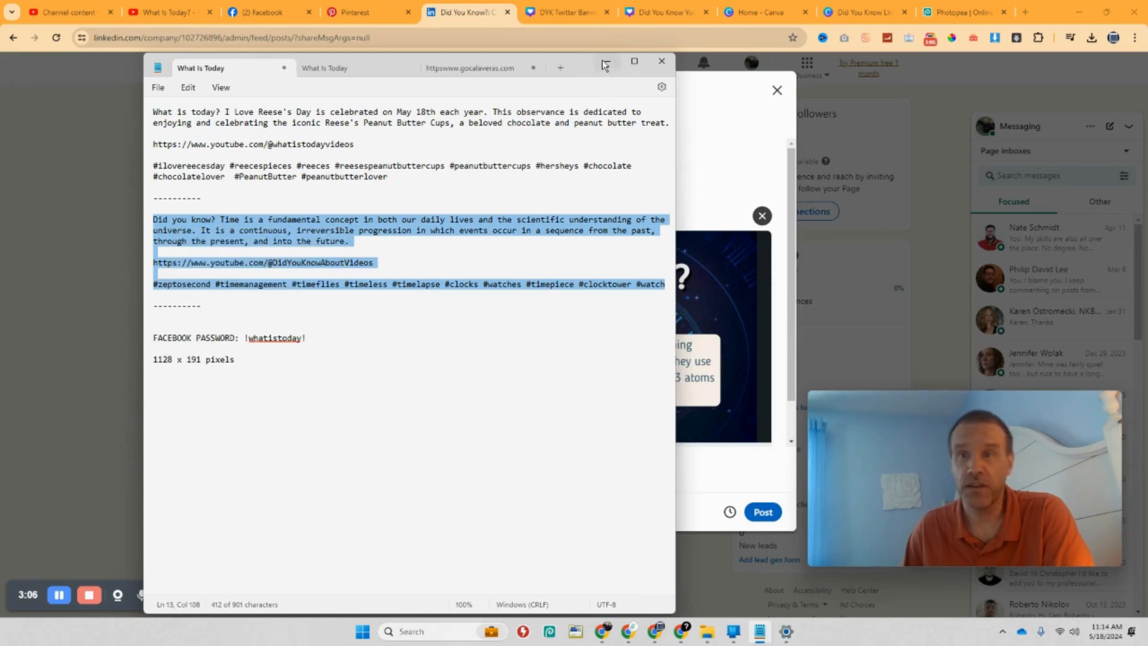
Step: Paste the copied description, channel link and hashtags above the video URL in the LinkedIn post, publish it and check it in the feed
click(605, 62)
key(ctrl+v)
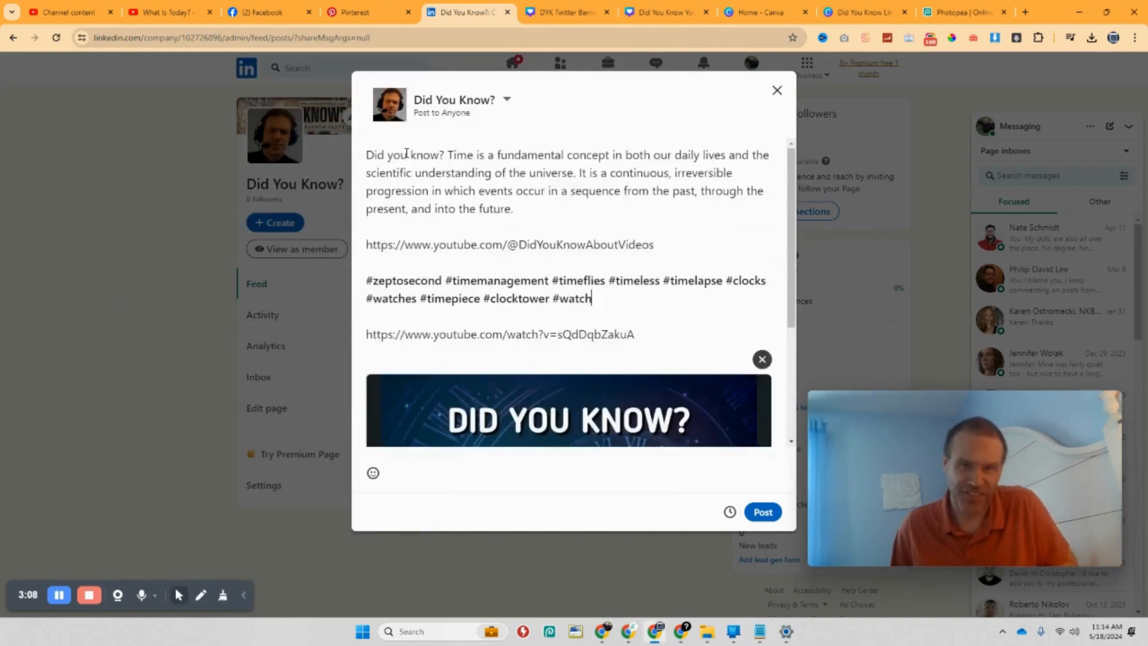
click(761, 518)
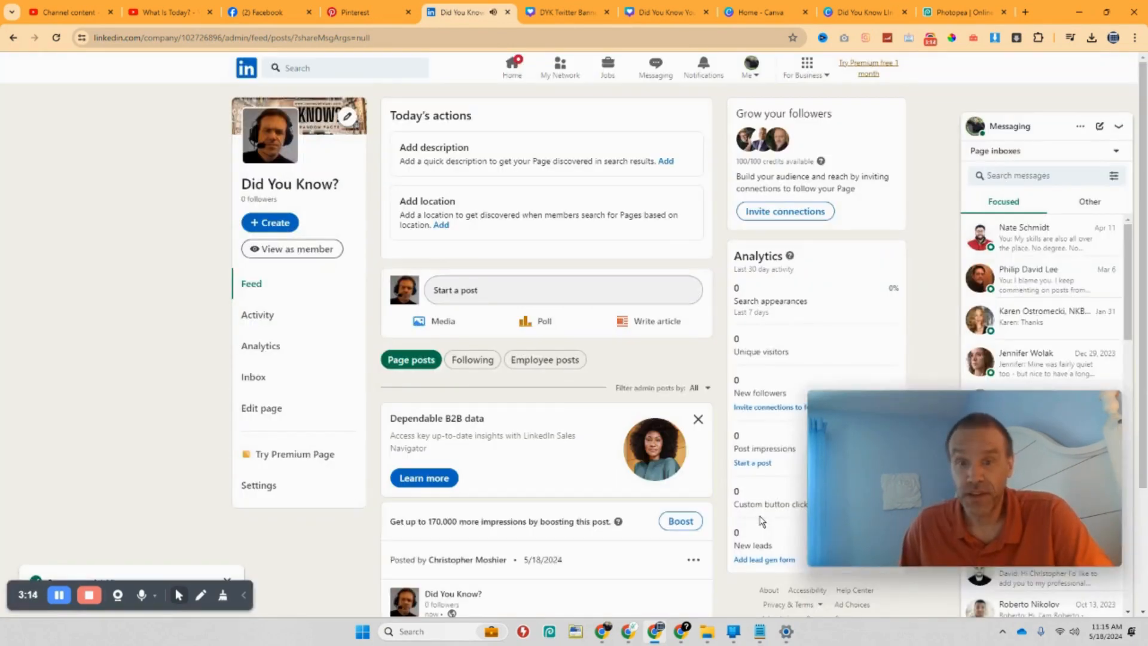
scroll(579, 415, down, 3)
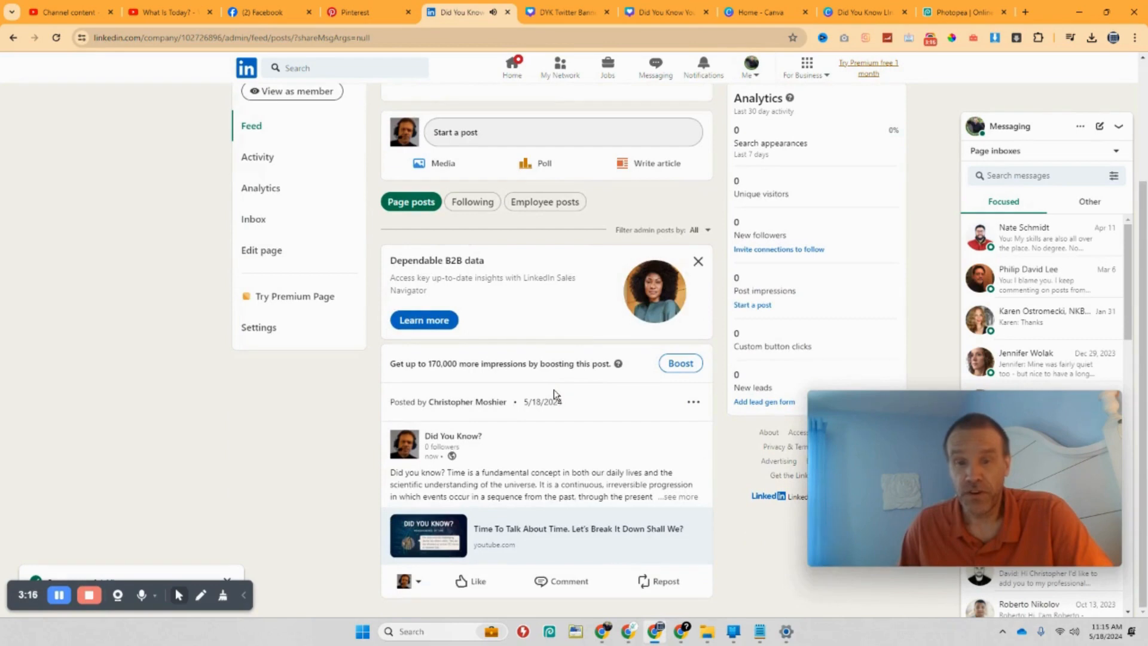
scroll(556, 395, up, 3)
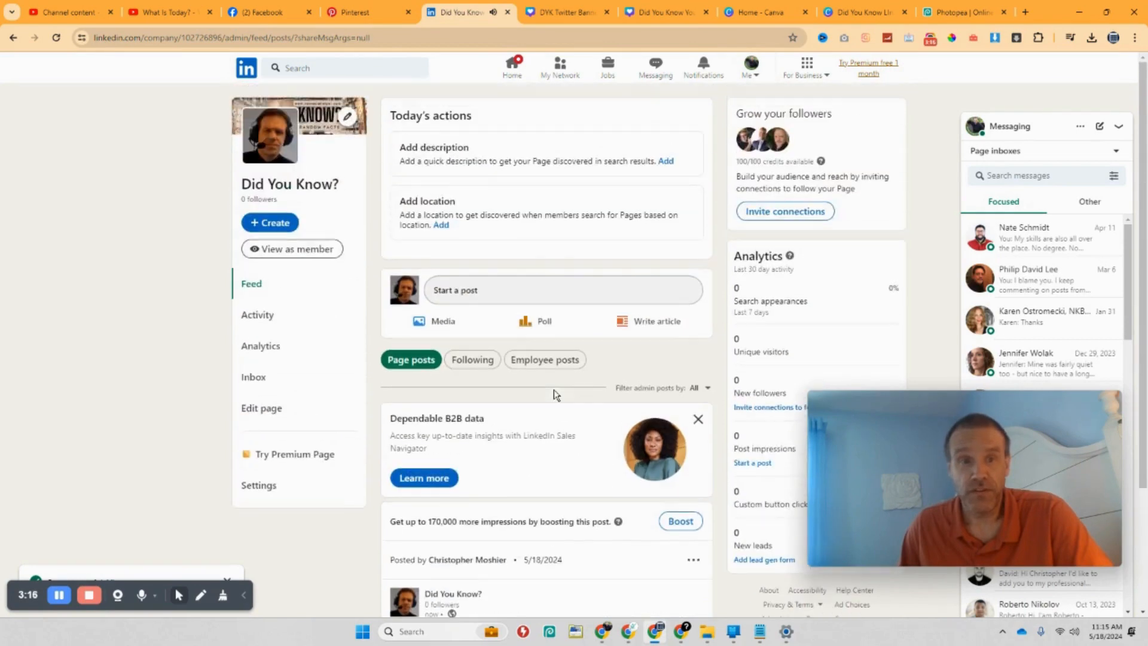
Step: View the Did You Know? company page as a member and look over its published posts
click(271, 251)
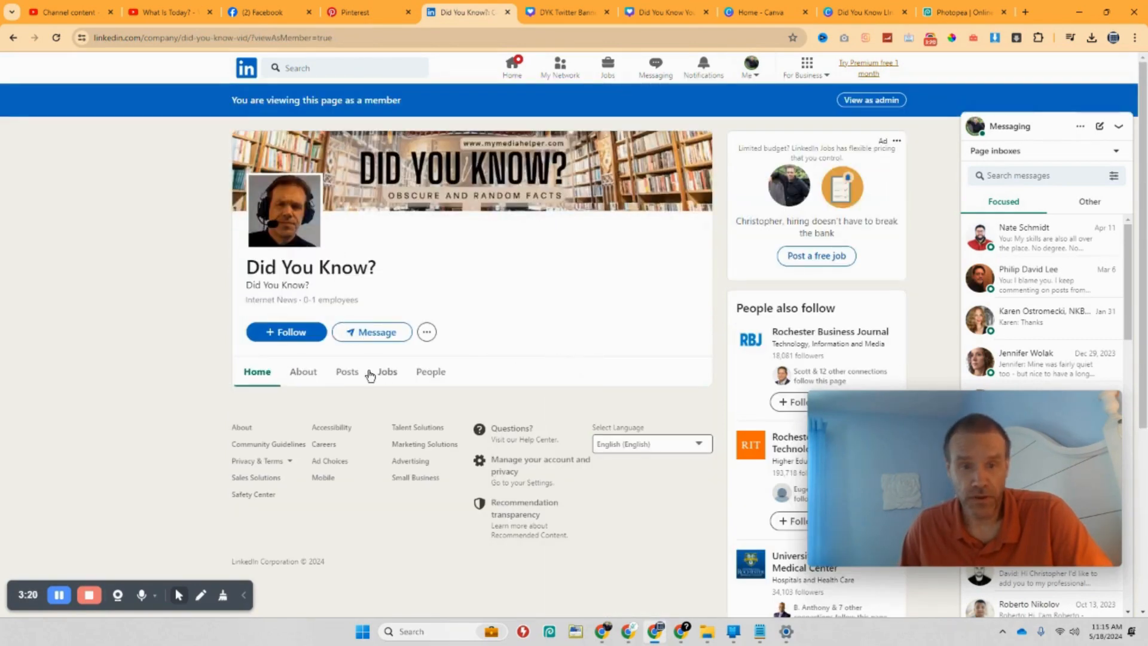
click(347, 371)
scroll(600, 344, down, 5)
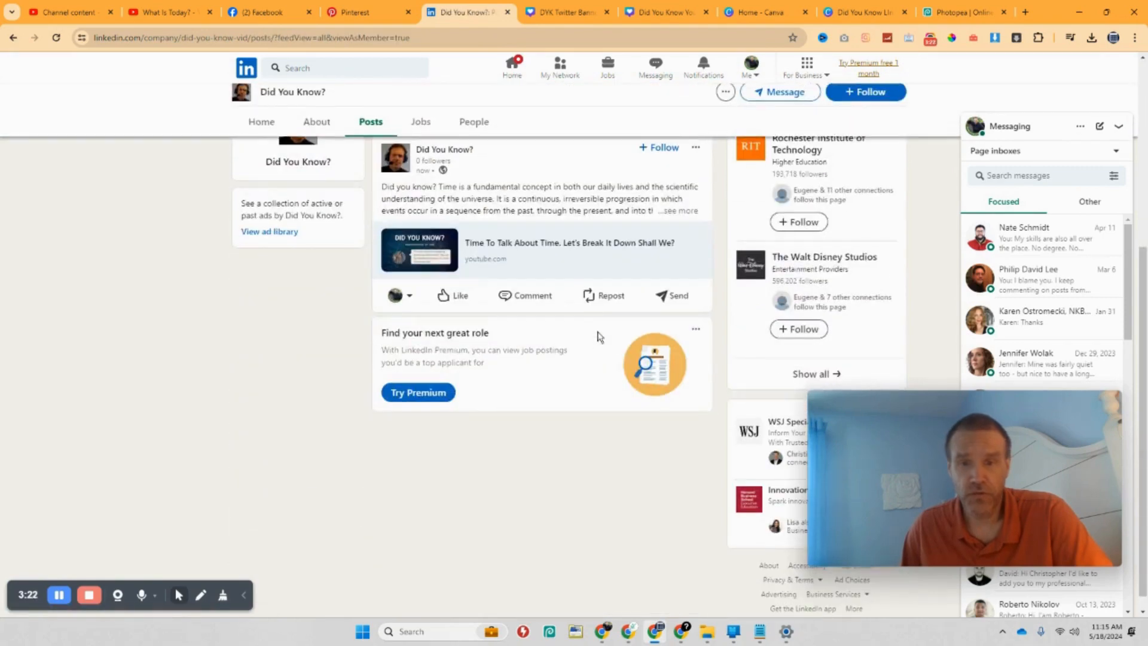
scroll(562, 405, up, 1)
scroll(561, 405, up, 4)
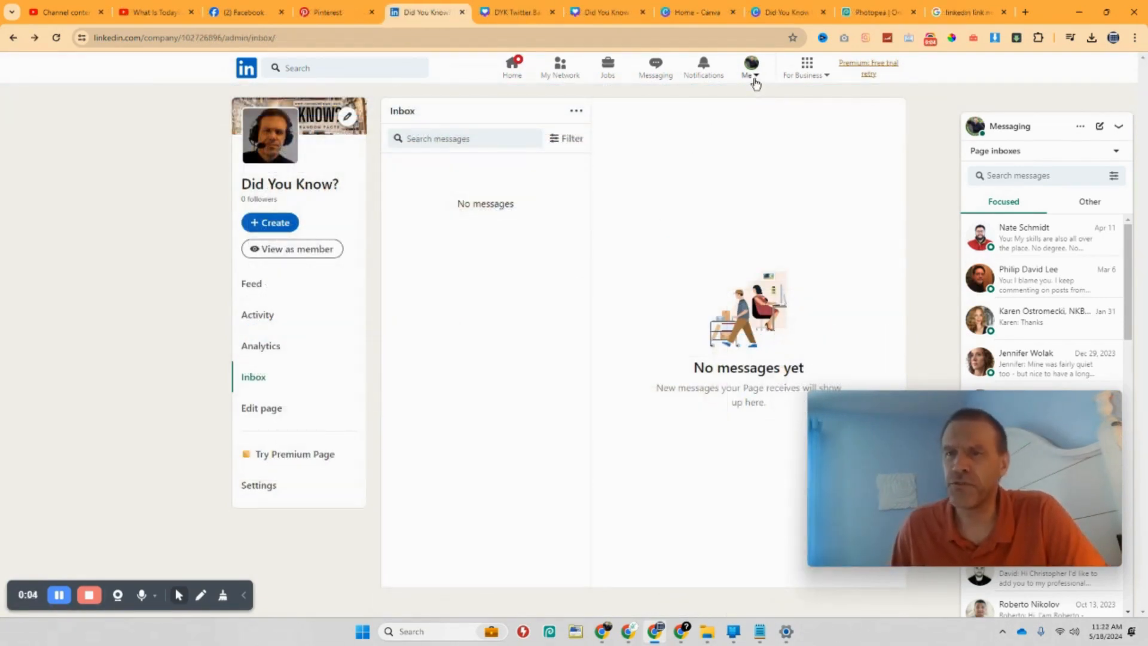
Step: Switch to the What Is Today? company page and return to the Did You Know? page's admin feed
click(755, 79)
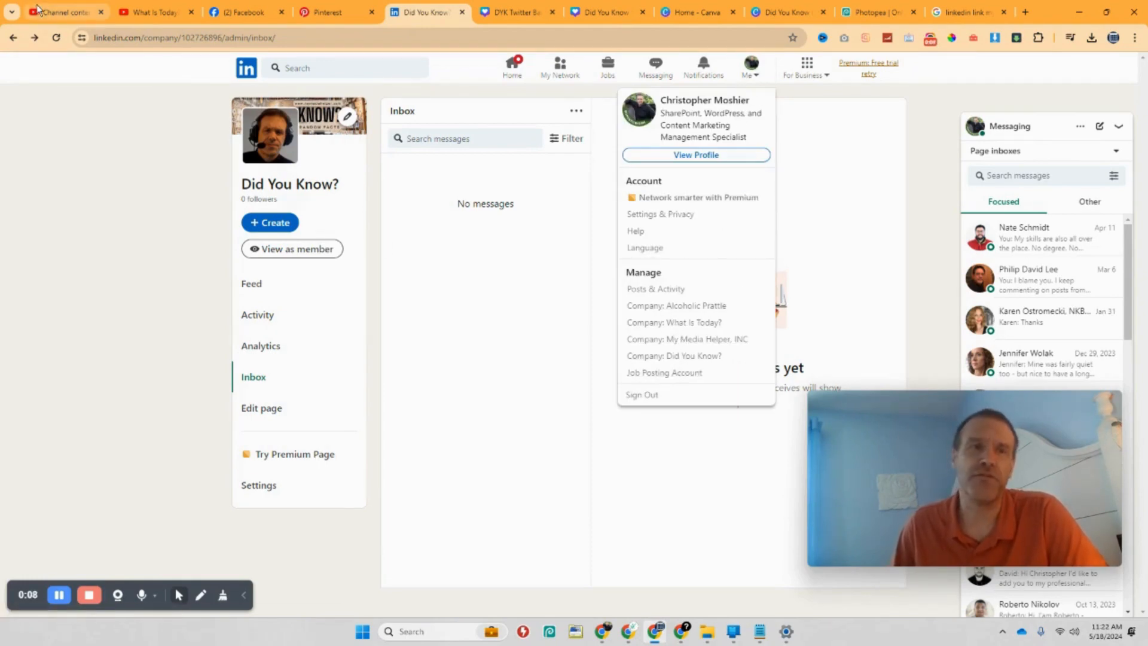
click(702, 324)
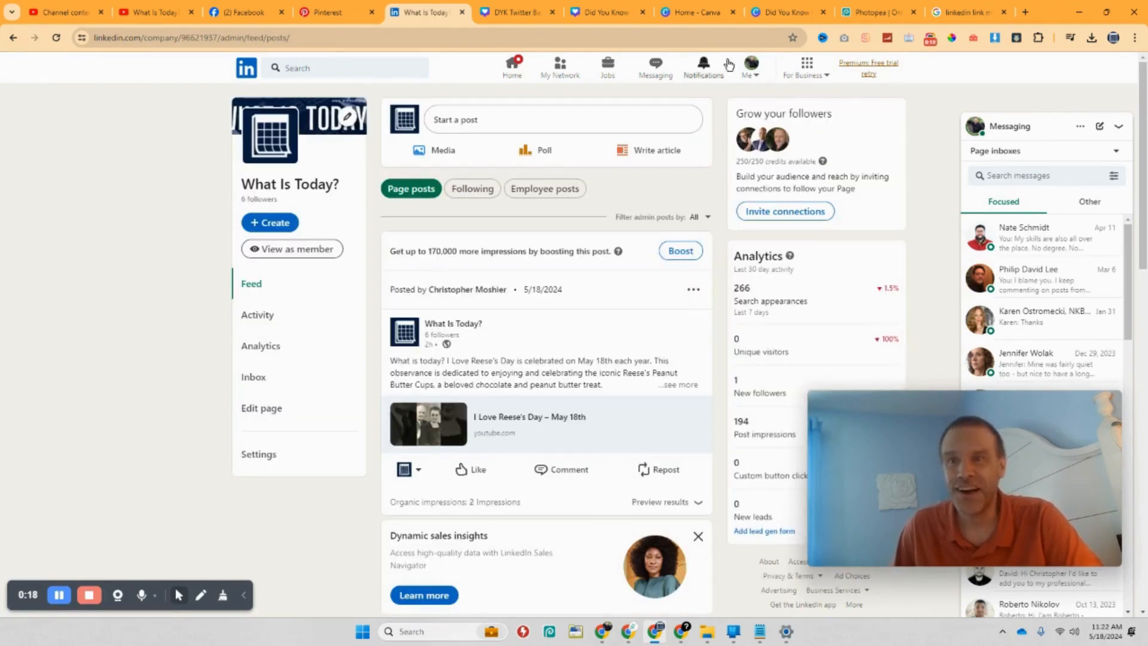
click(754, 69)
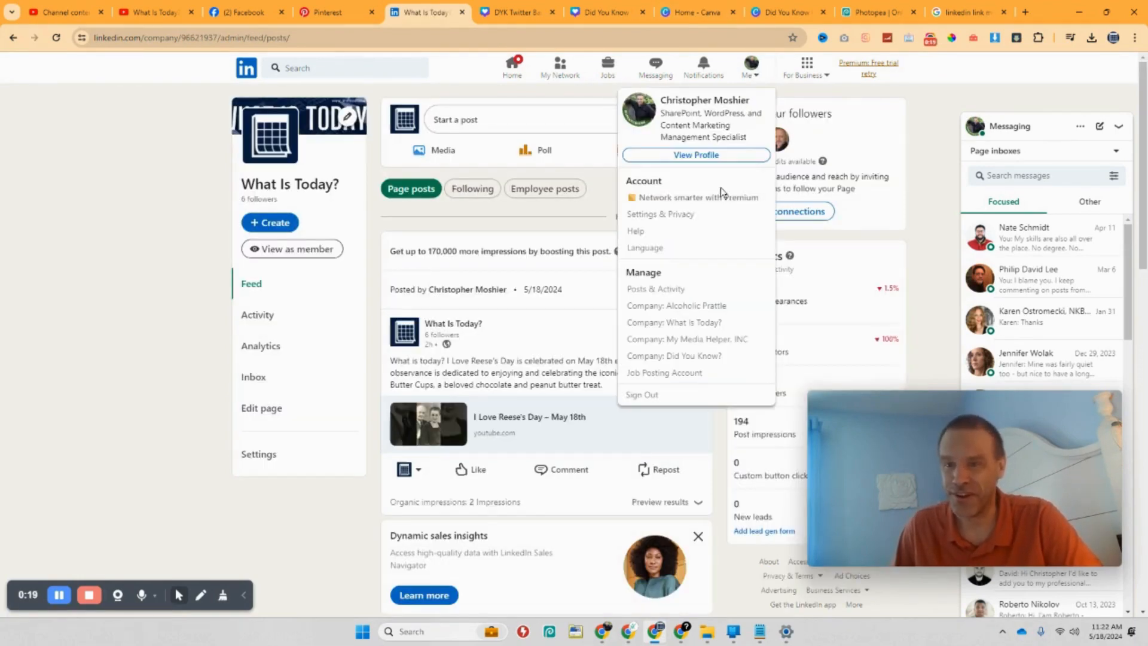
click(710, 360)
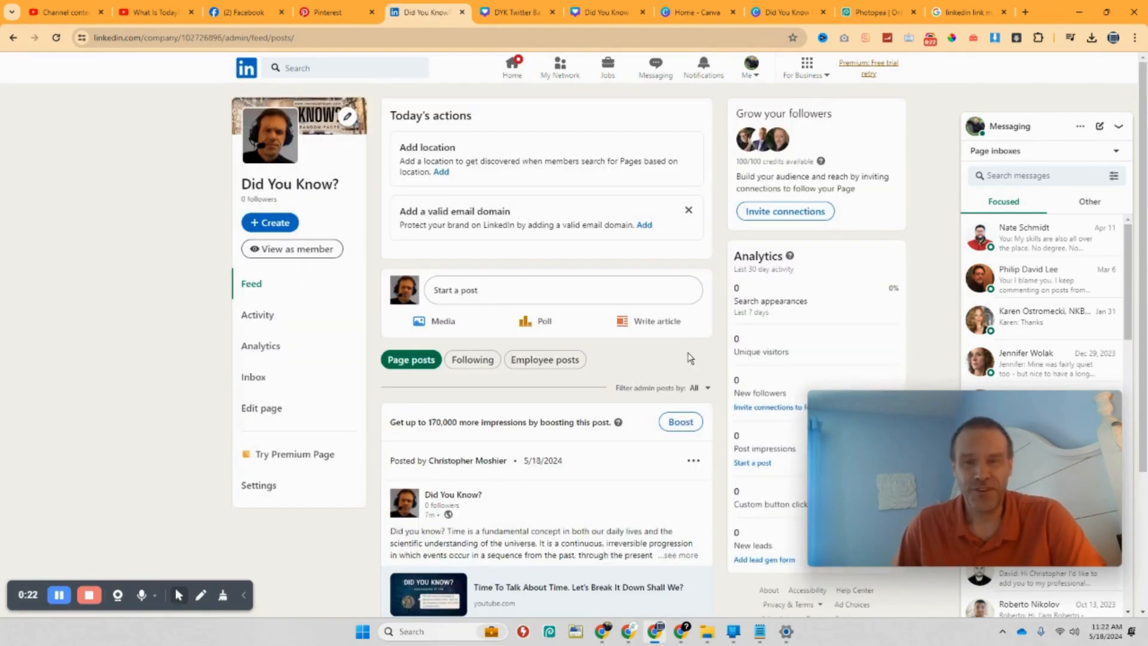
scroll(690, 359, down, 1)
scroll(686, 358, up, 1)
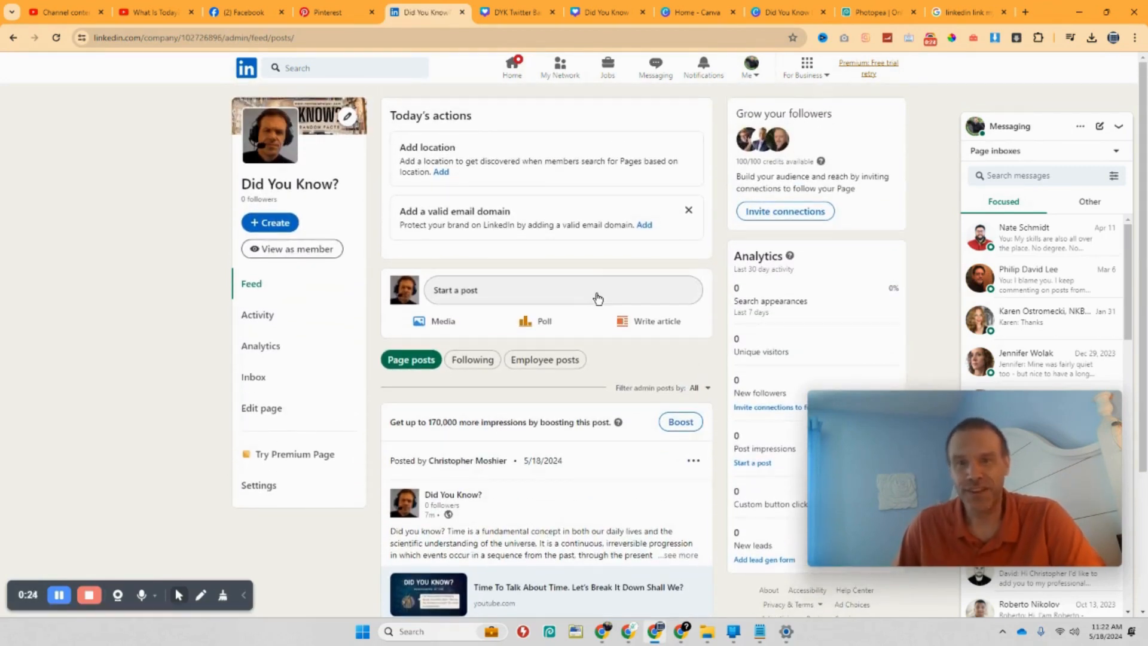